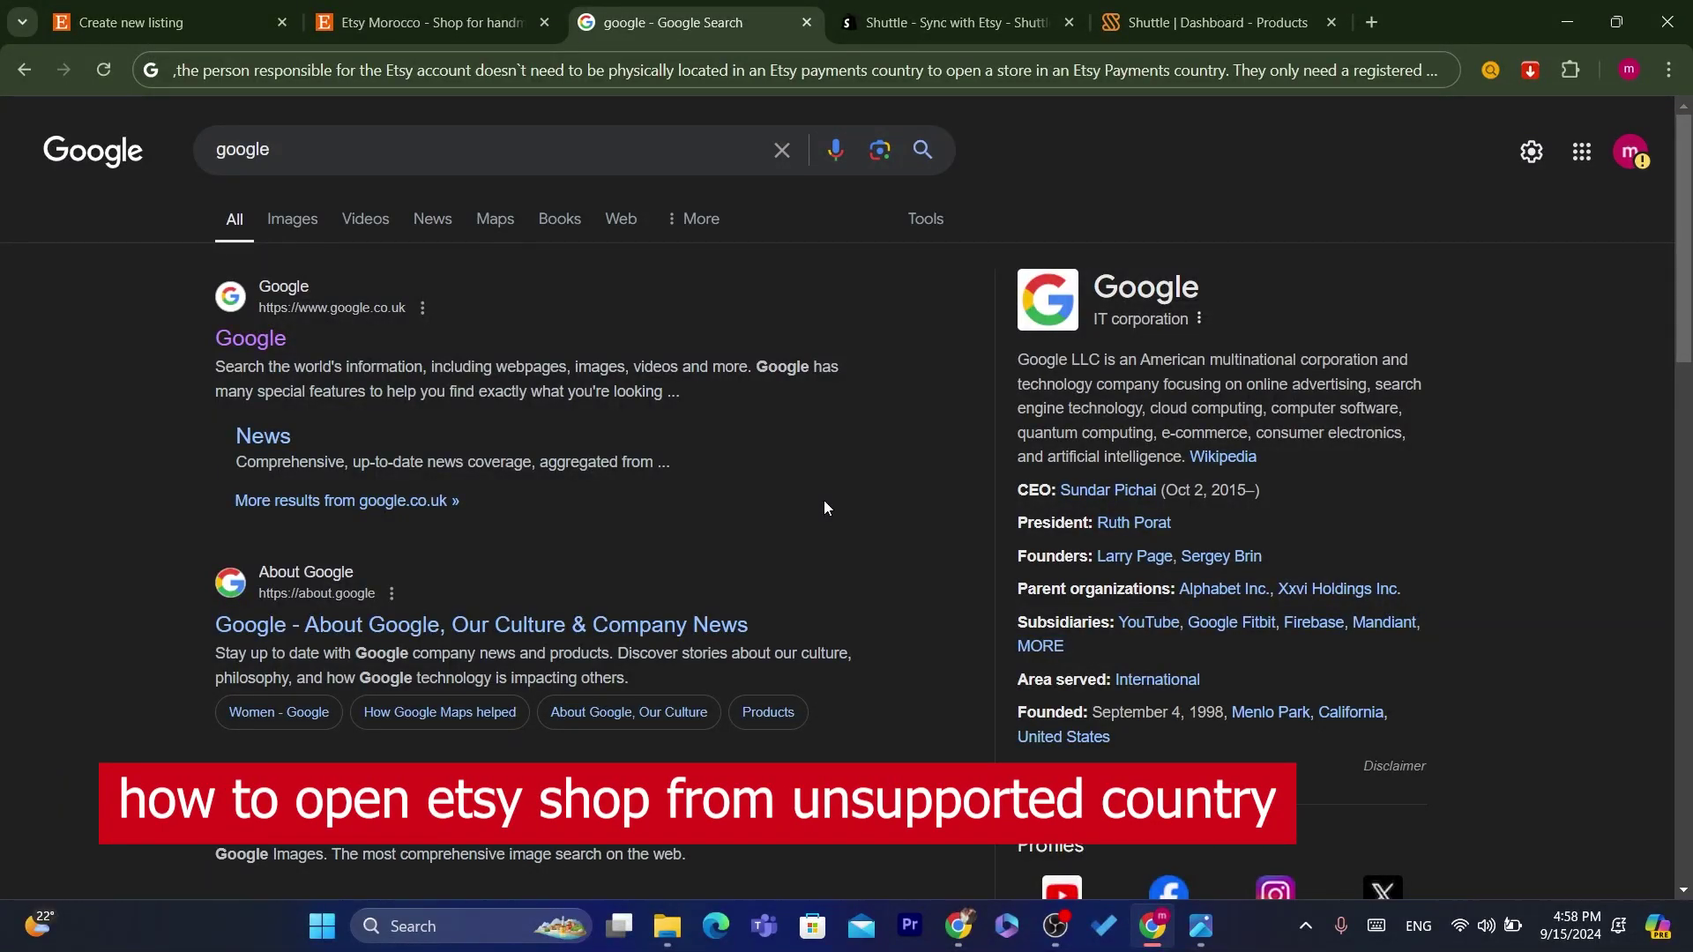
{"action": "left_click", "coordinate": [493, 7]}
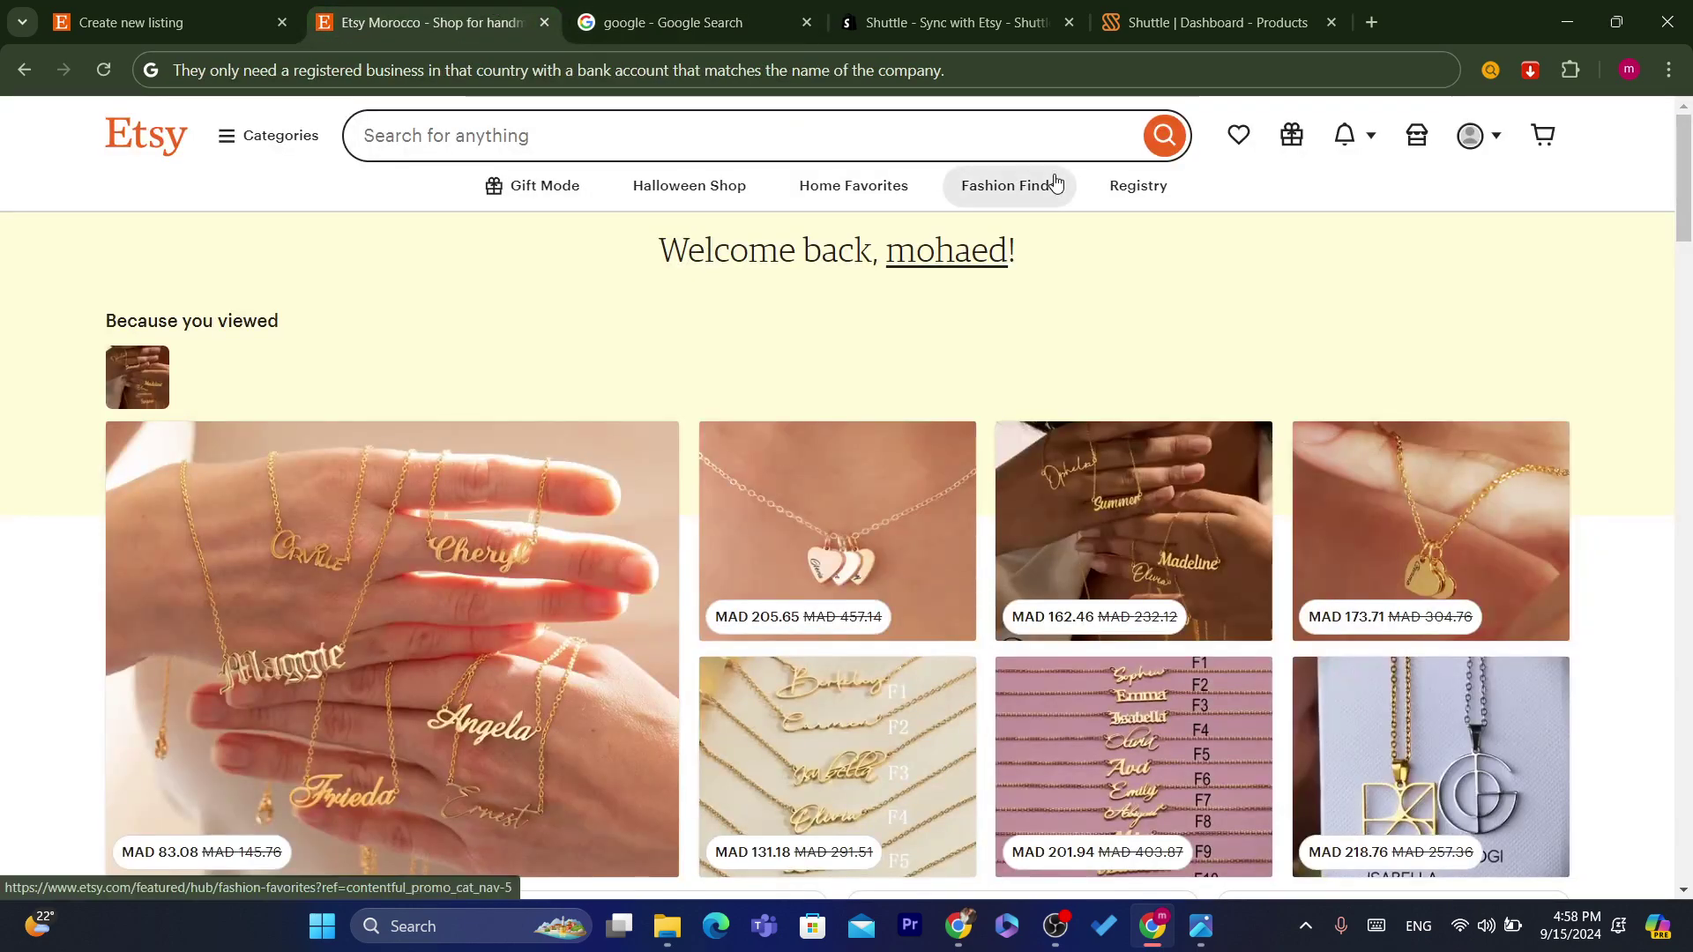
{"action": "triple_click", "coordinate": [726, 251]}
{"action": "left_click", "coordinate": [1049, 329]}
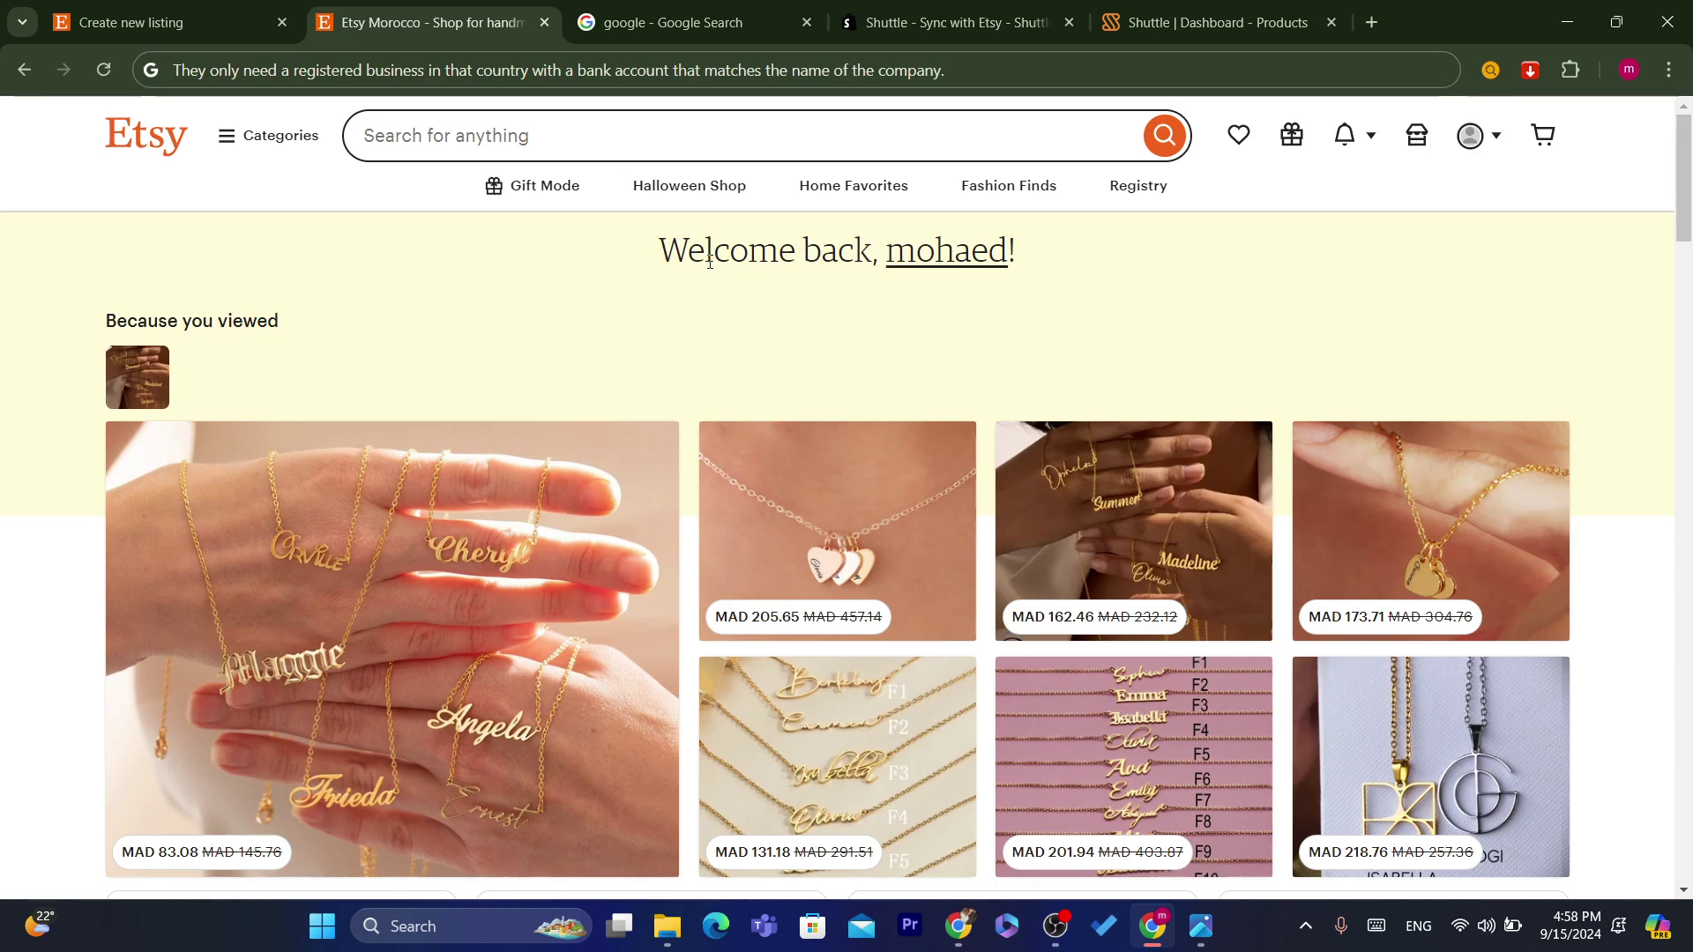
{"action": "left_click", "coordinate": [543, 75]}
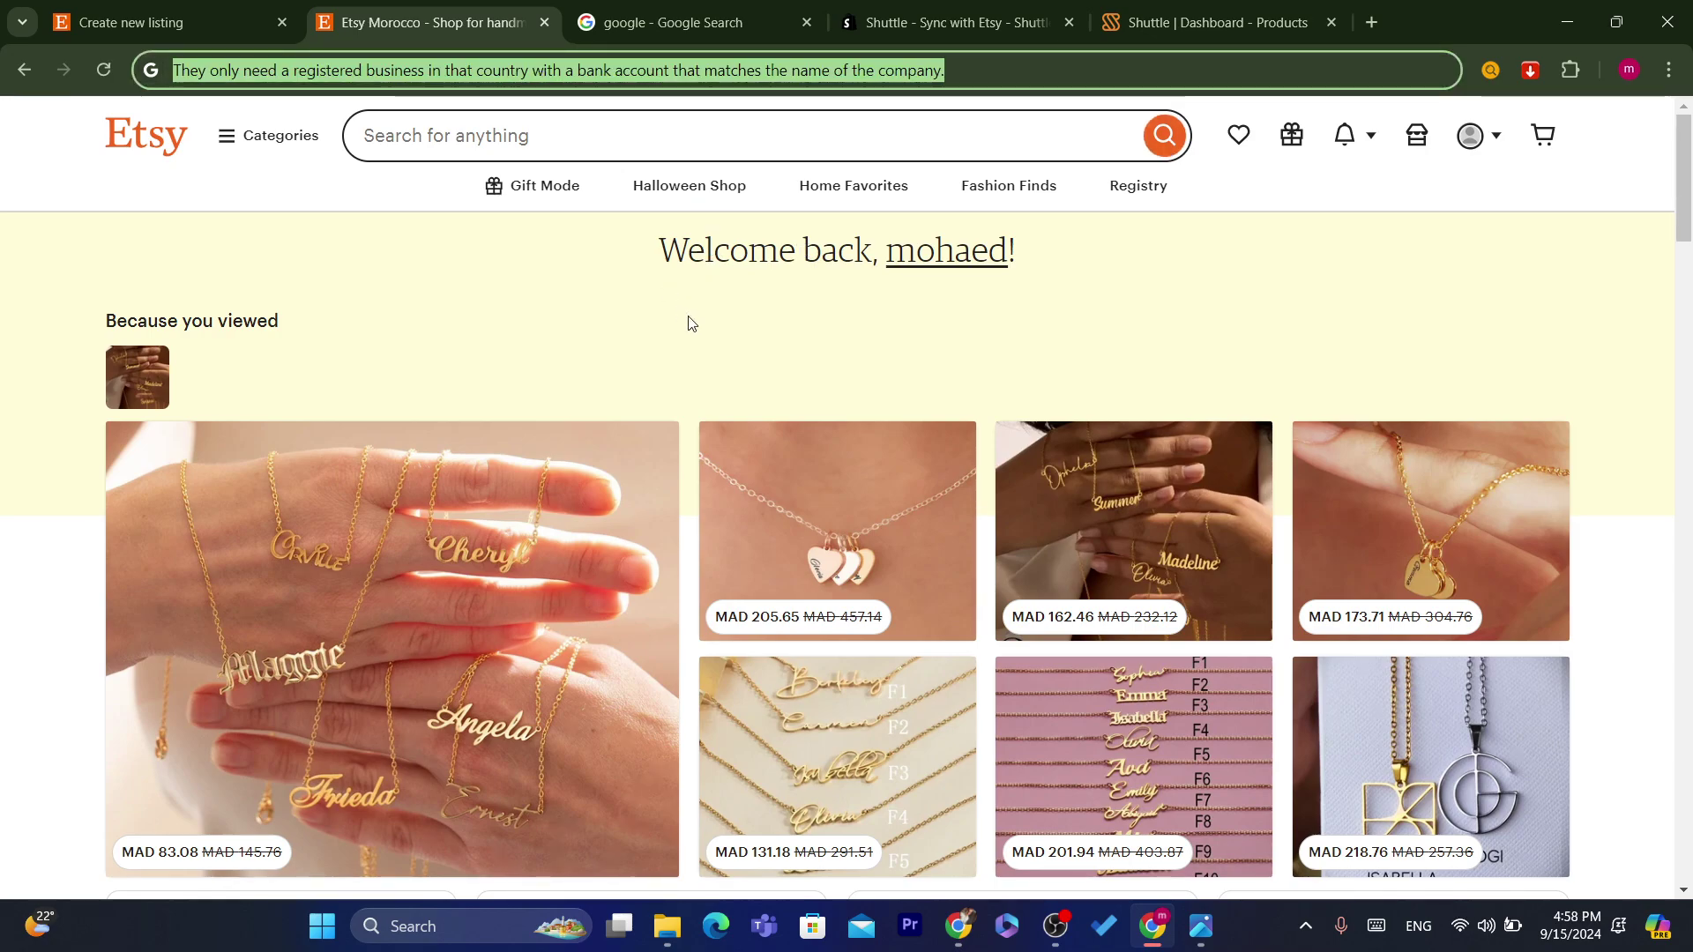
{"action": "left_click", "coordinate": [748, 279]}
{"action": "left_click", "coordinate": [141, 143]}
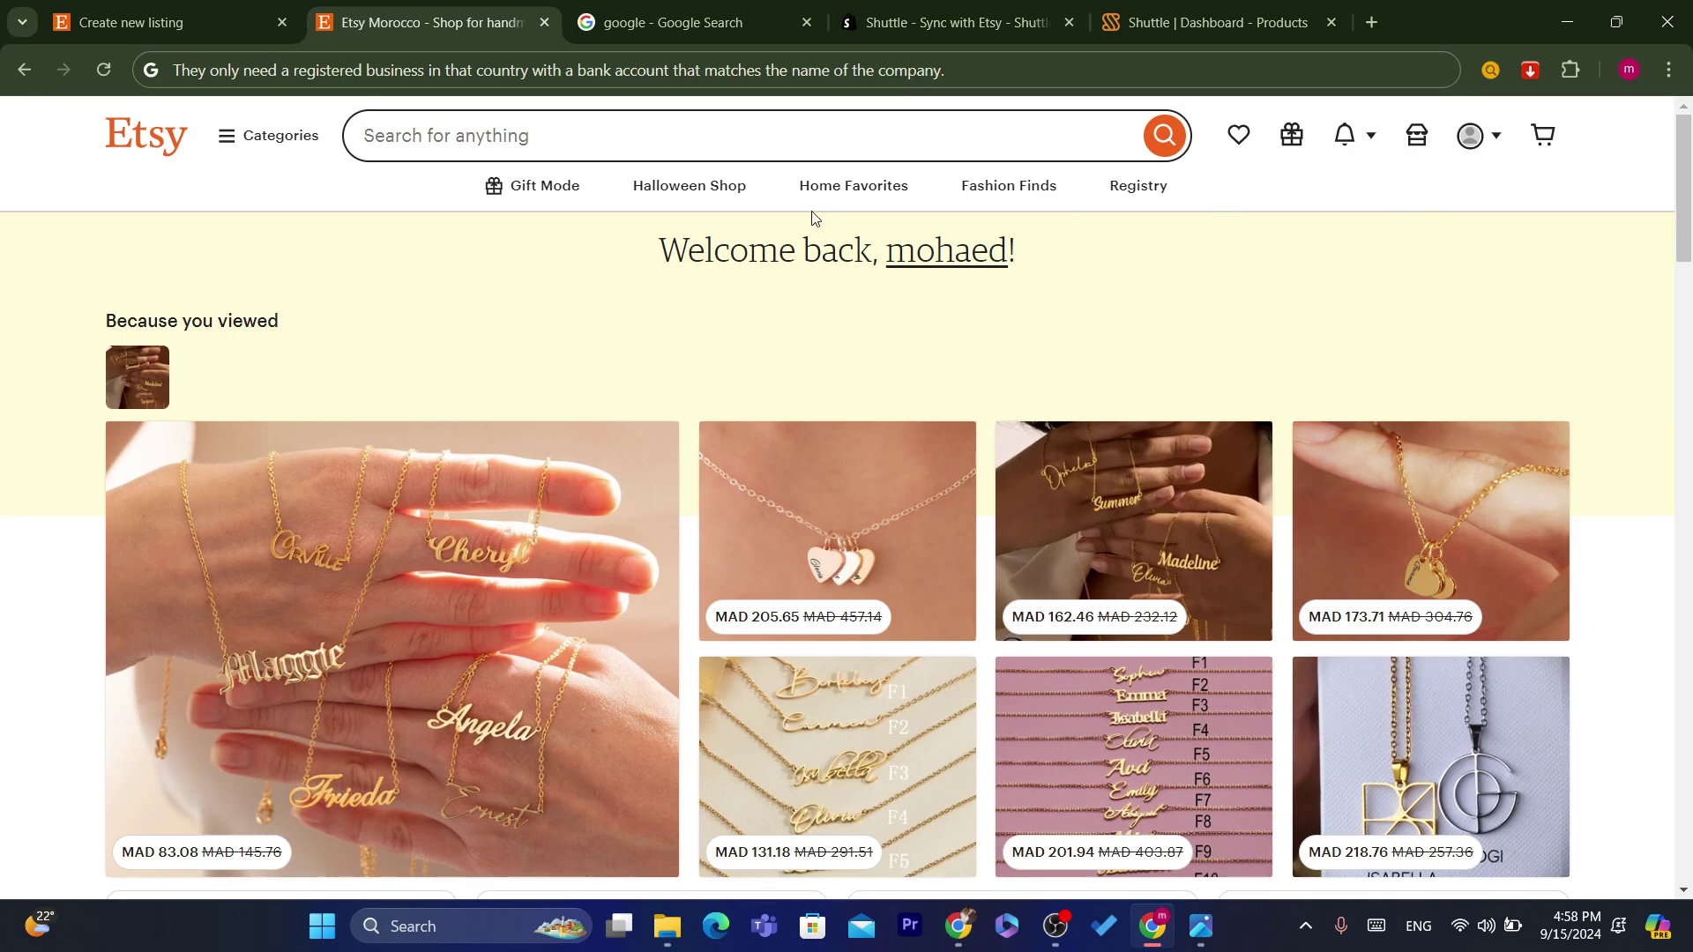
{"action": "triple_click", "coordinate": [812, 253]}
{"action": "left_click", "coordinate": [792, 294]}
{"action": "left_click", "coordinate": [690, 7]}
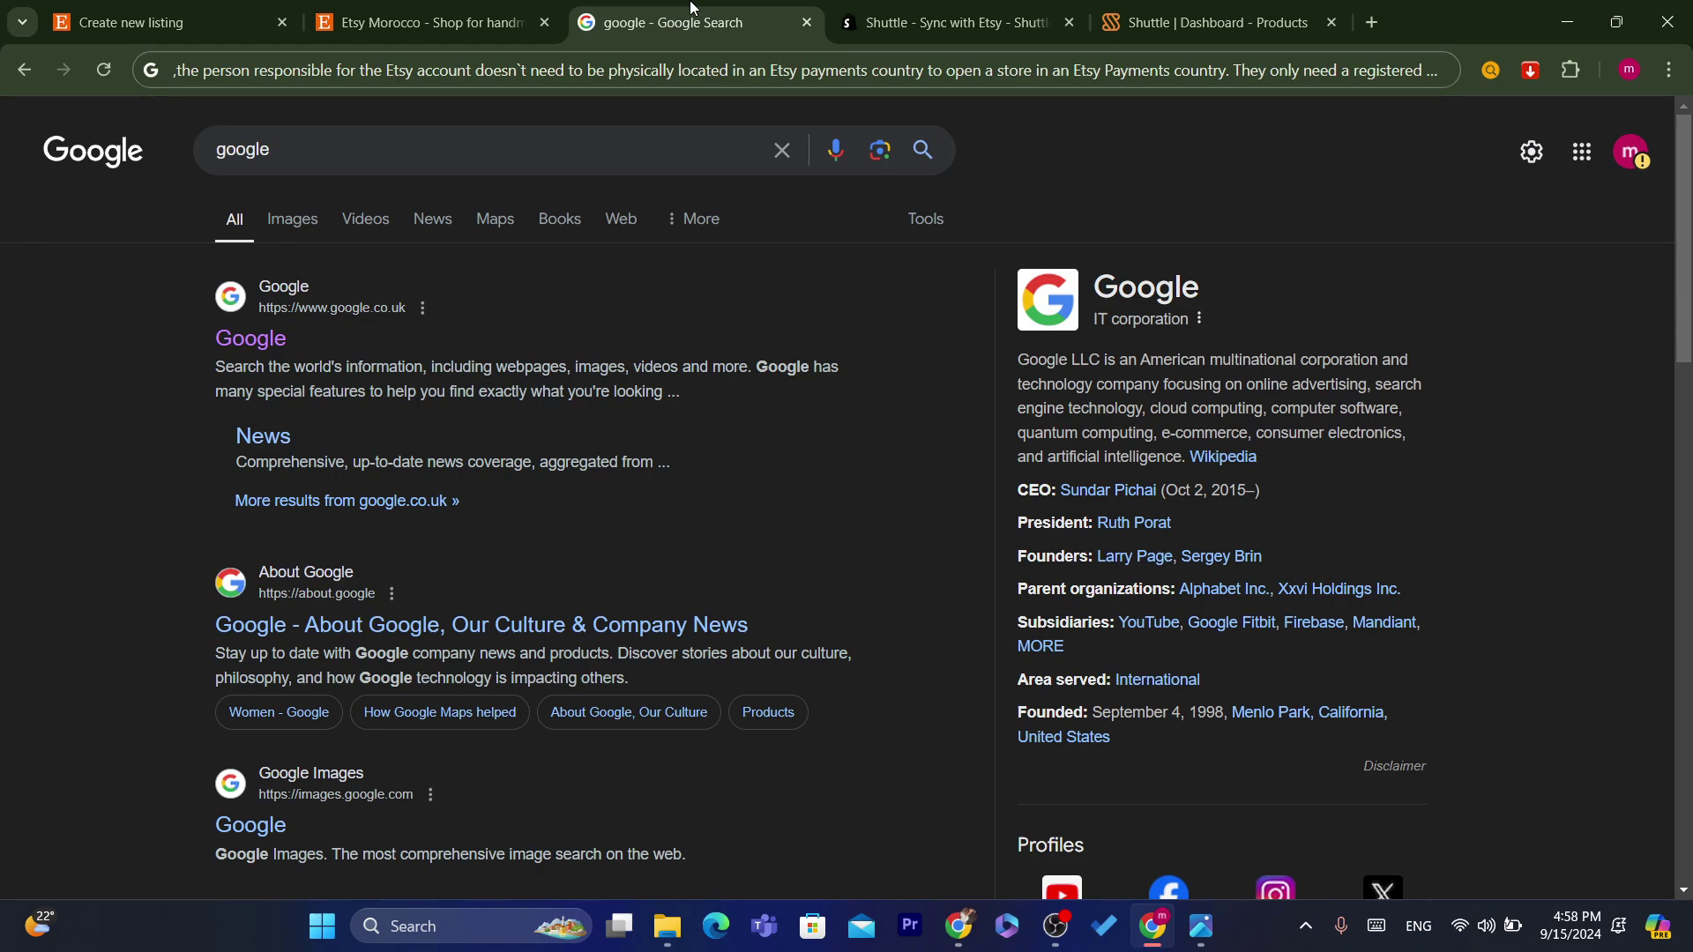
{"action": "left_click", "coordinate": [842, 9]}
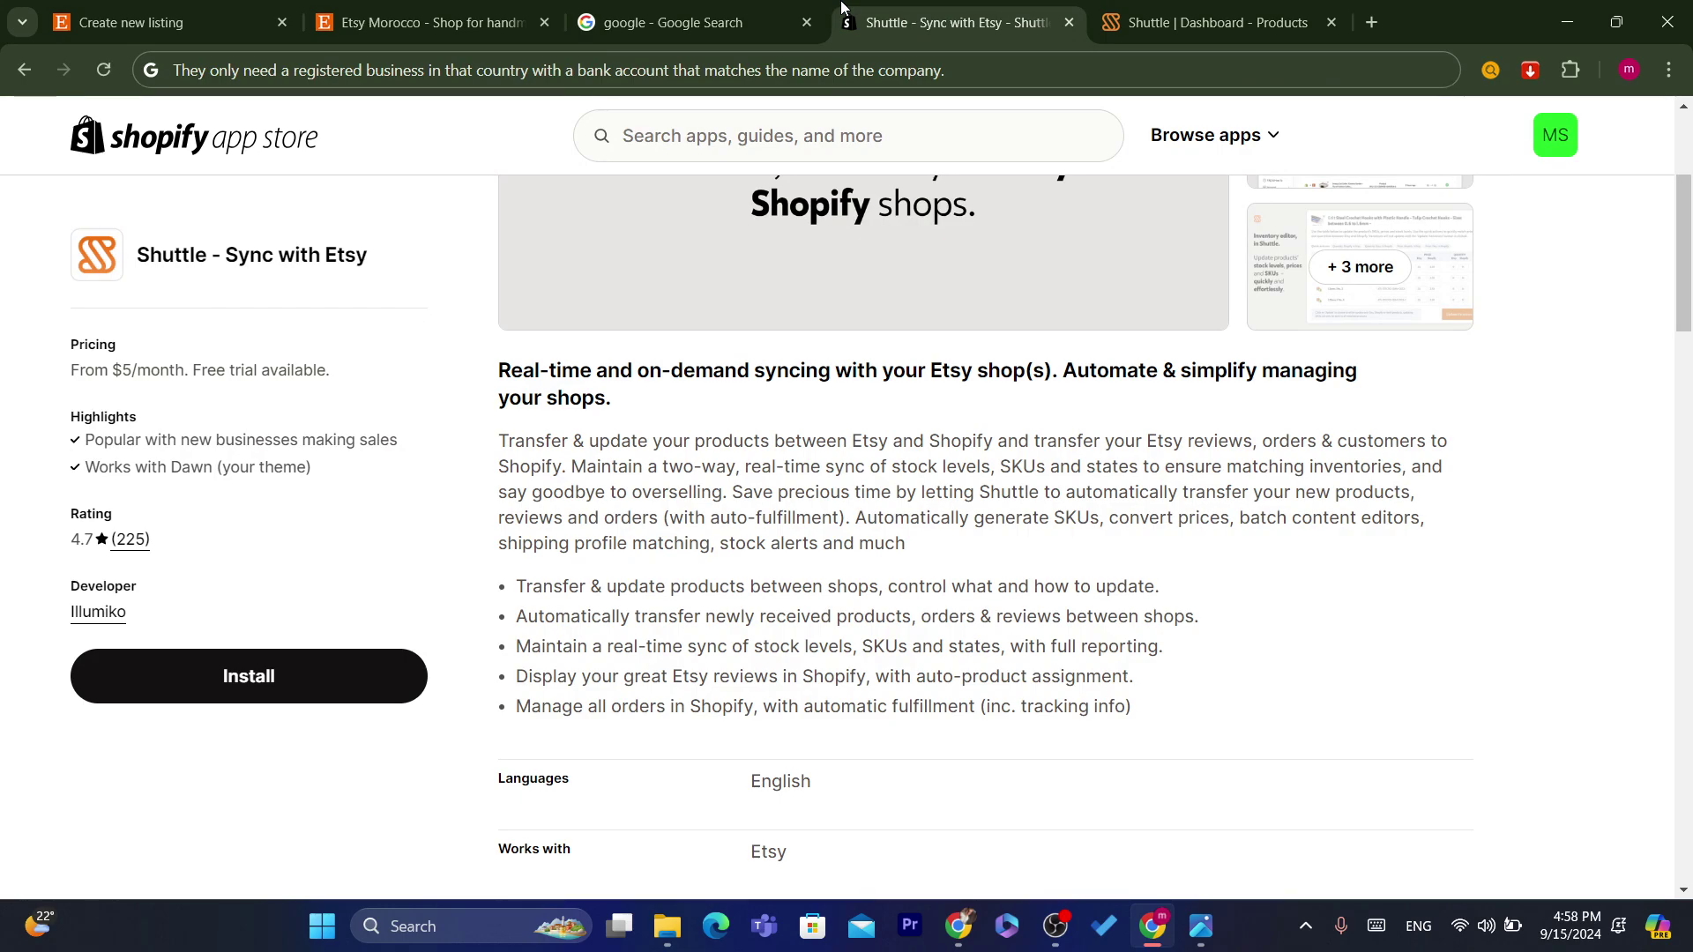
{"action": "triple_click", "coordinate": [987, 627]}
Open the Etsy shop setup from the Etsy home page and go to its Shop preferences stage.
{"action": "left_click", "coordinate": [501, 34]}
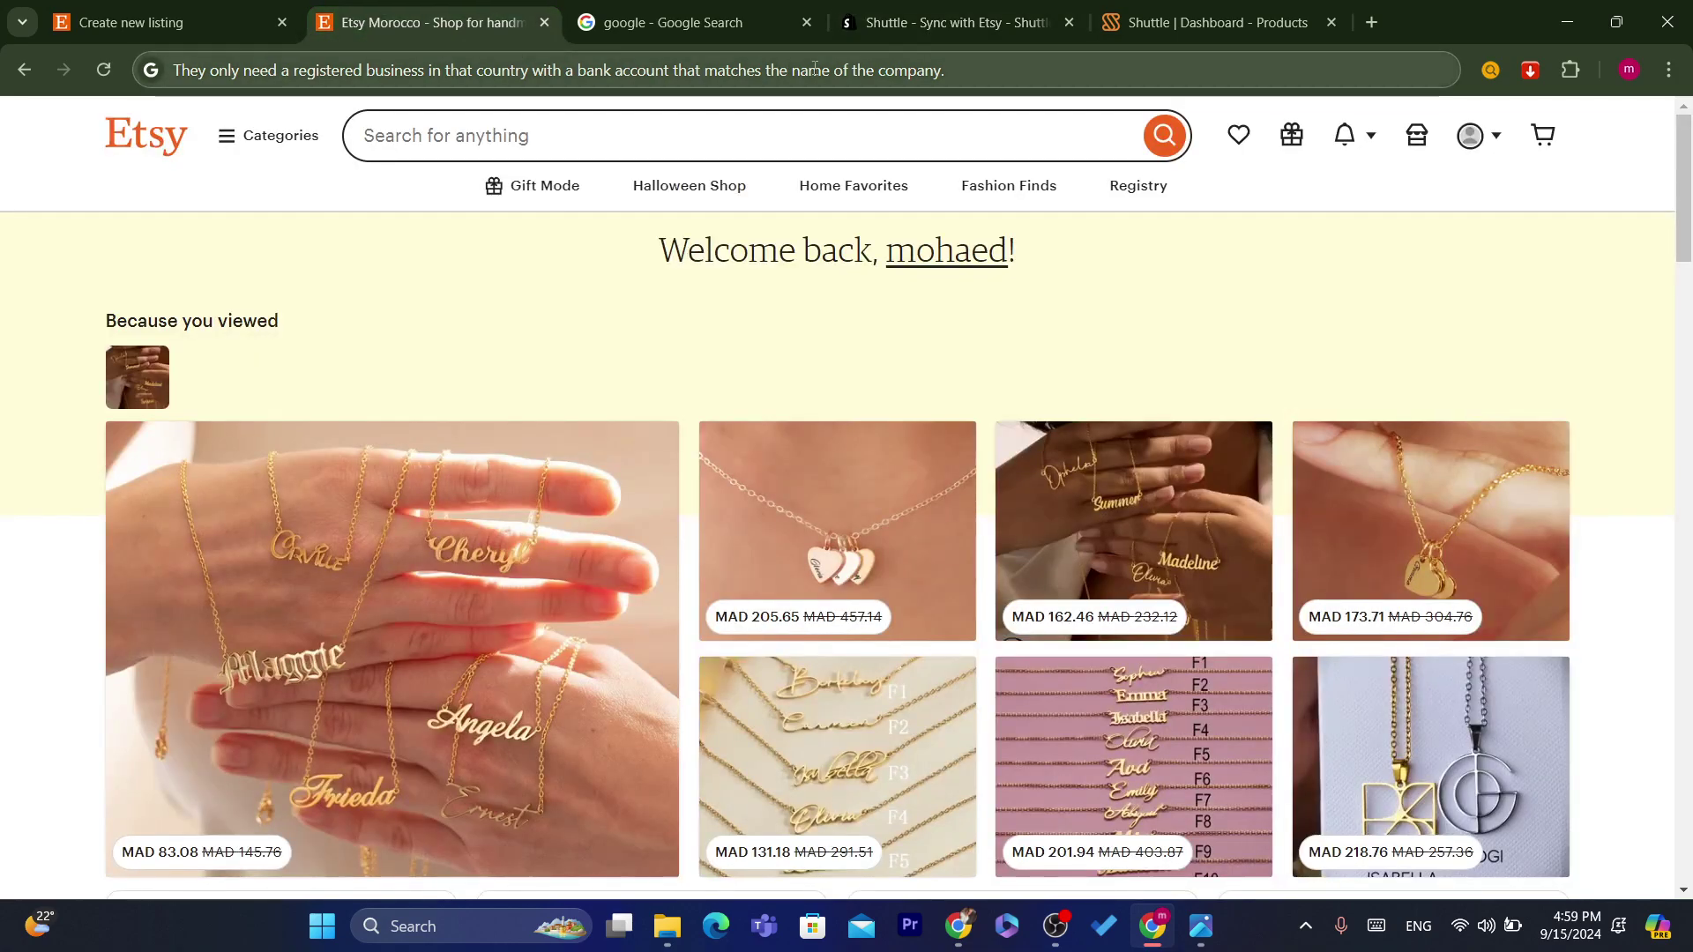
{"action": "triple_click", "coordinate": [774, 264]}
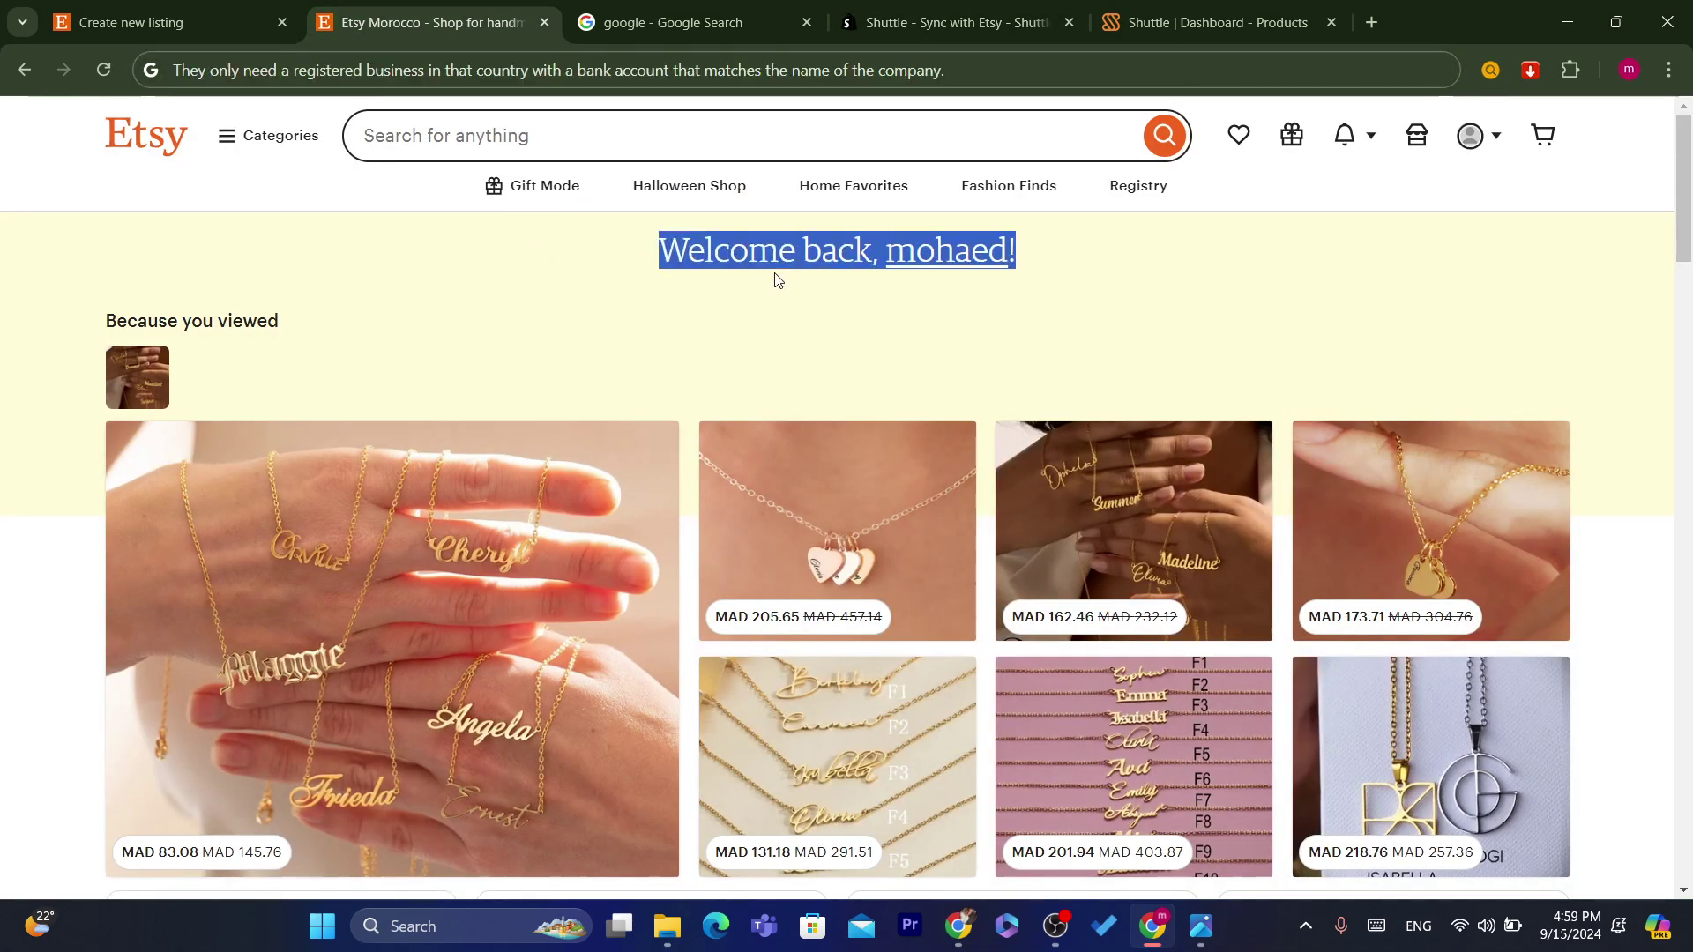
{"action": "scroll", "coordinate": [1690, 223], "scroll_direction": "down", "scroll_amount": 7}
{"action": "scroll", "coordinate": [1645, 167], "scroll_direction": "up", "scroll_amount": 7}
{"action": "left_click", "coordinate": [1424, 143]}
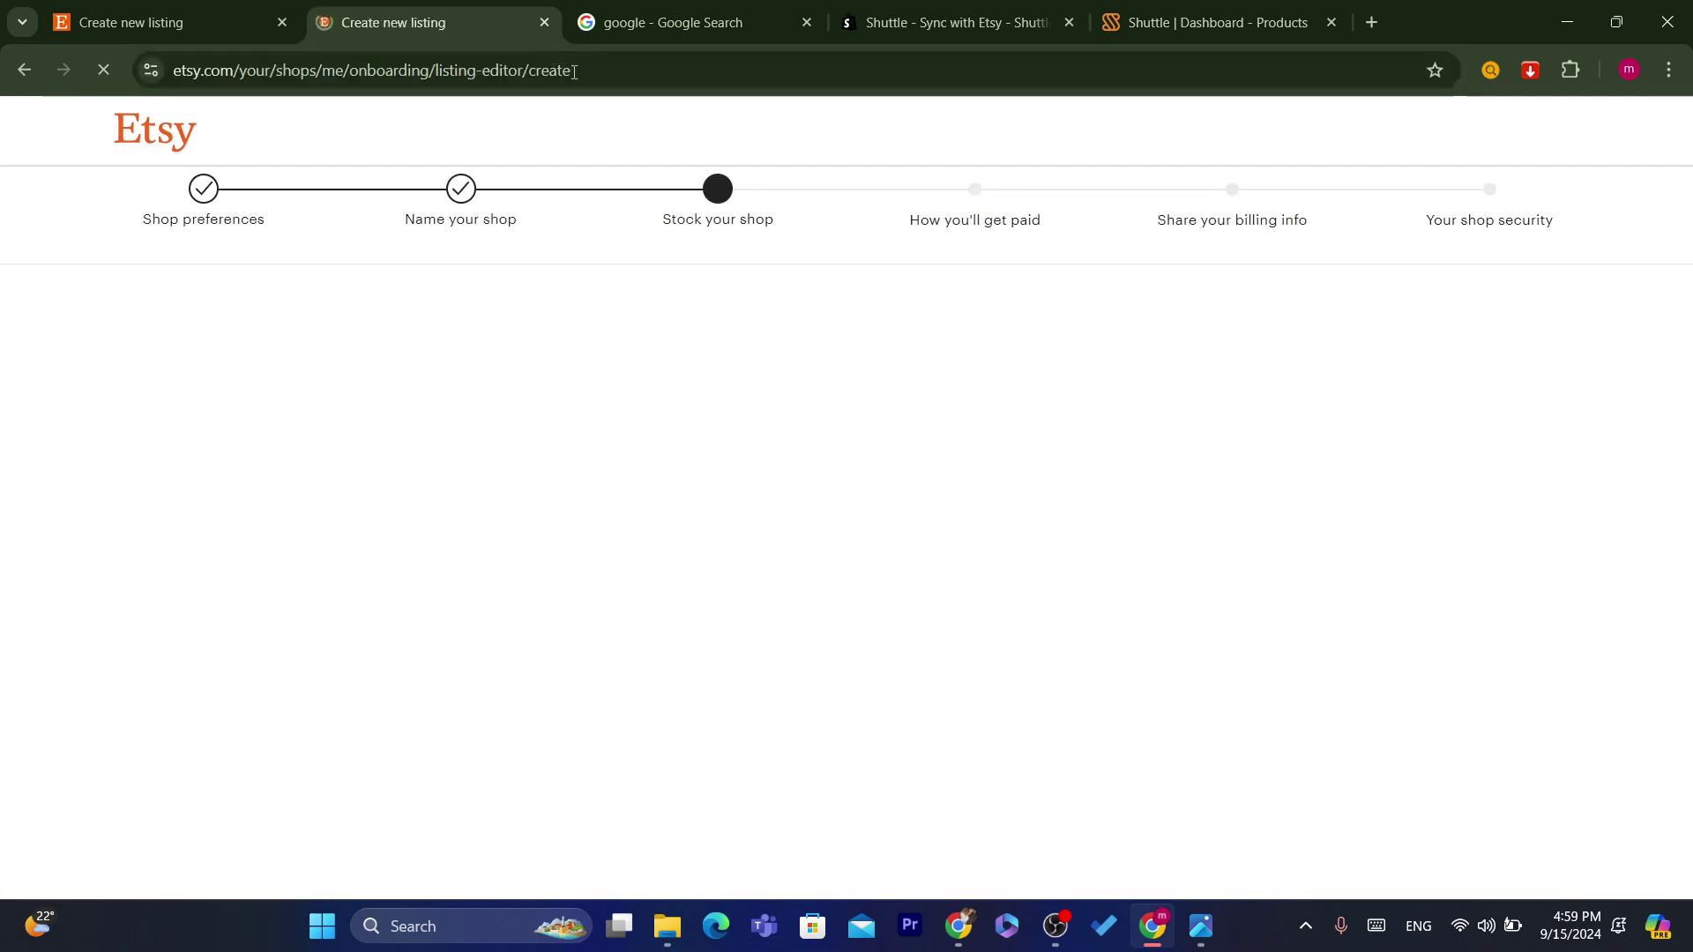
{"action": "left_click", "coordinate": [573, 72]}
{"action": "left_click", "coordinate": [192, 188]}
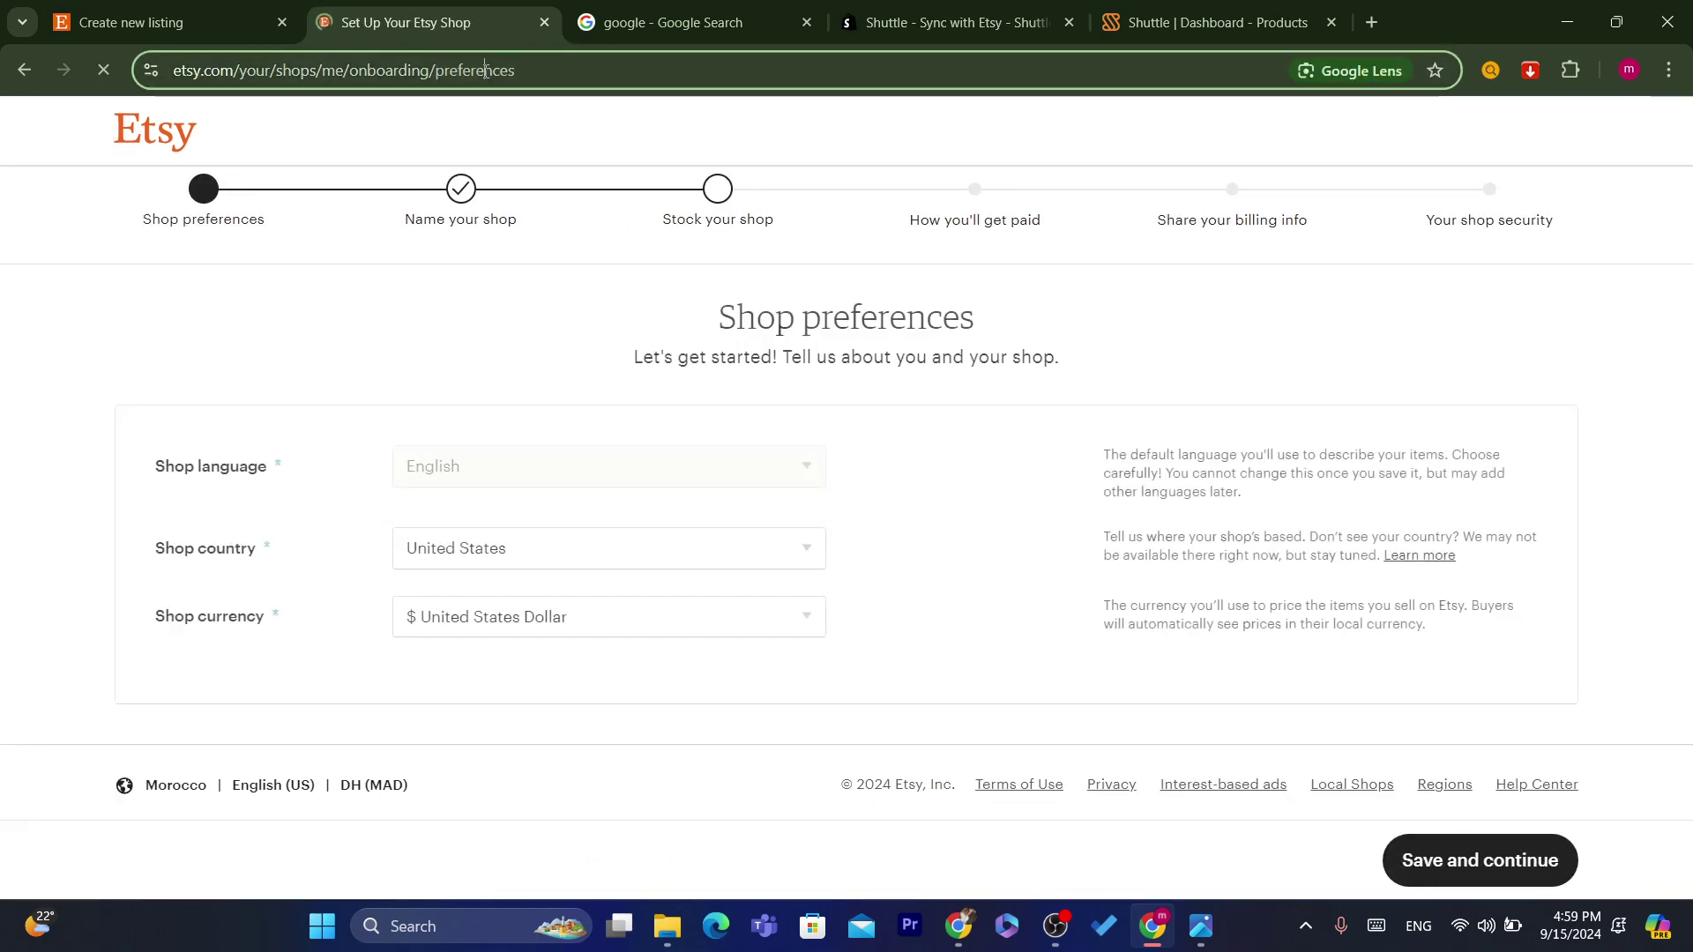
{"action": "left_click", "coordinate": [484, 71]}
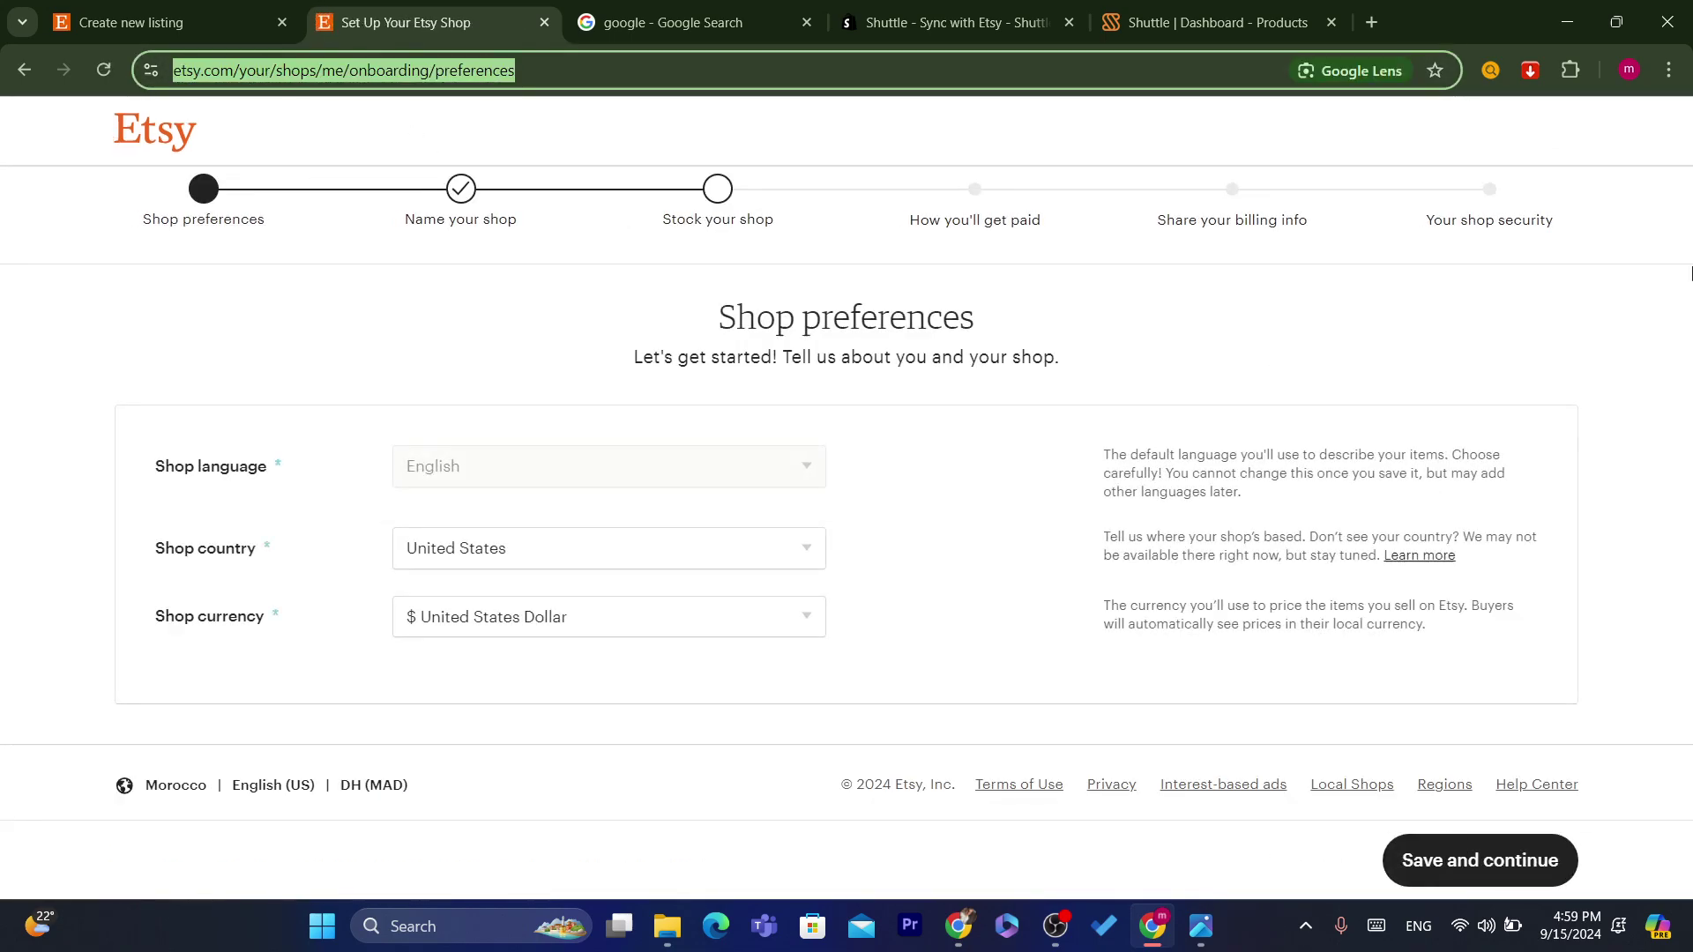
Set the shop country to United States in the Etsy shop preferences.
{"action": "left_click_drag", "start_coordinate": [155, 548], "coordinate": [273, 561]}
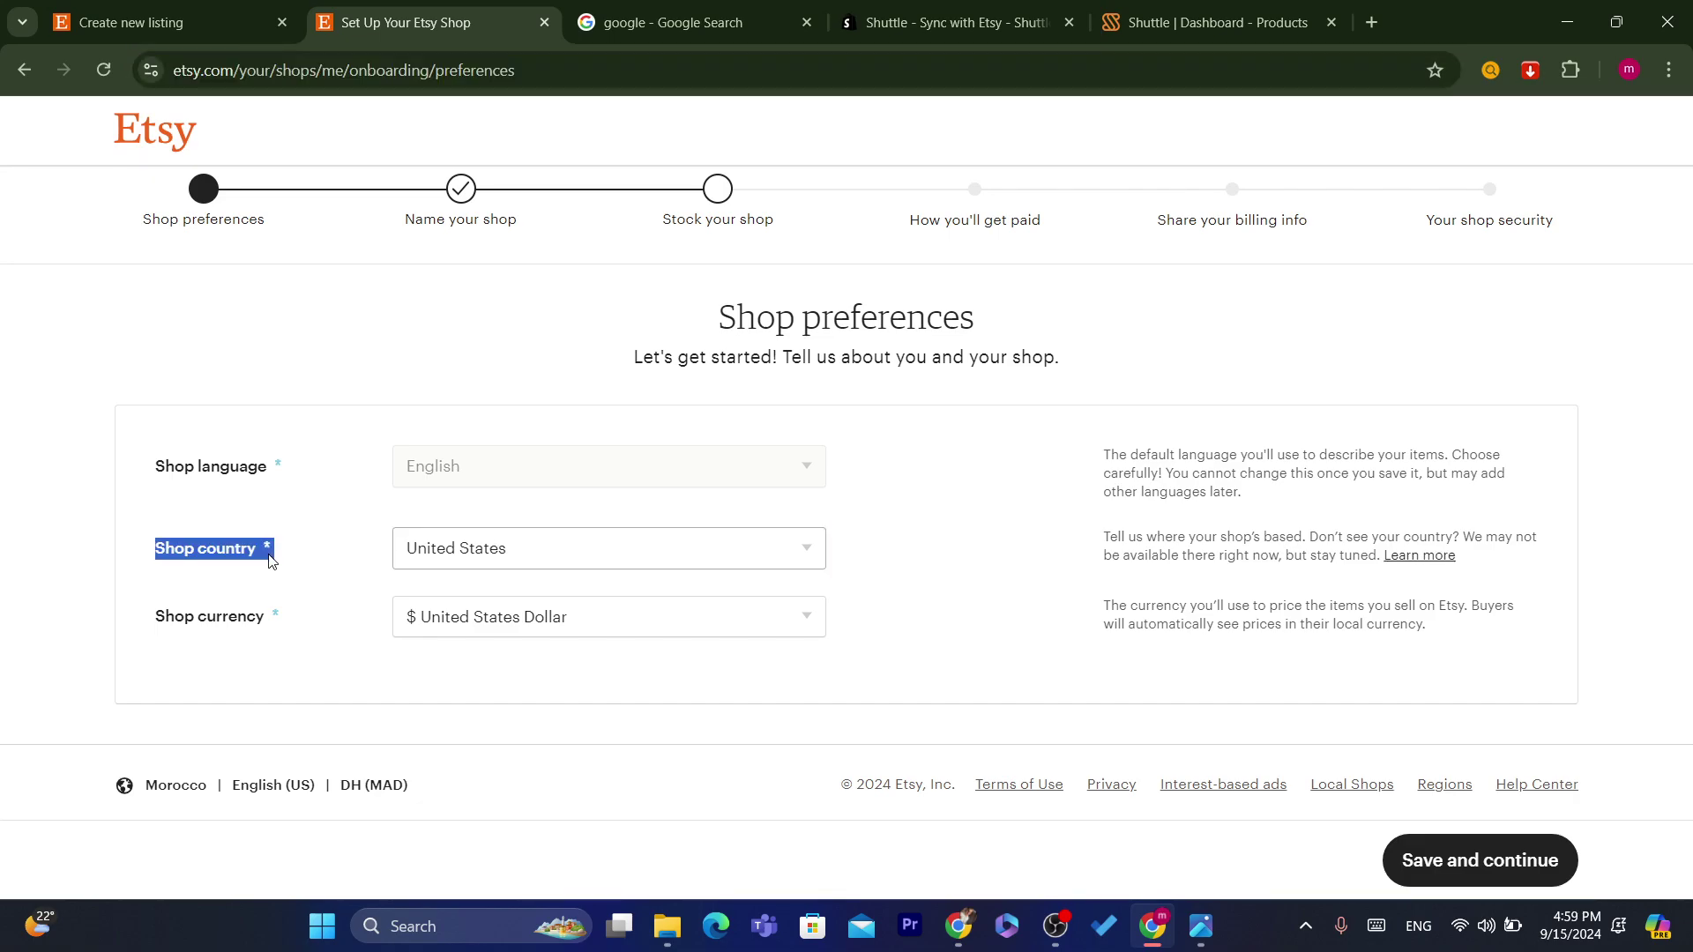
{"action": "triple_click", "coordinate": [141, 551]}
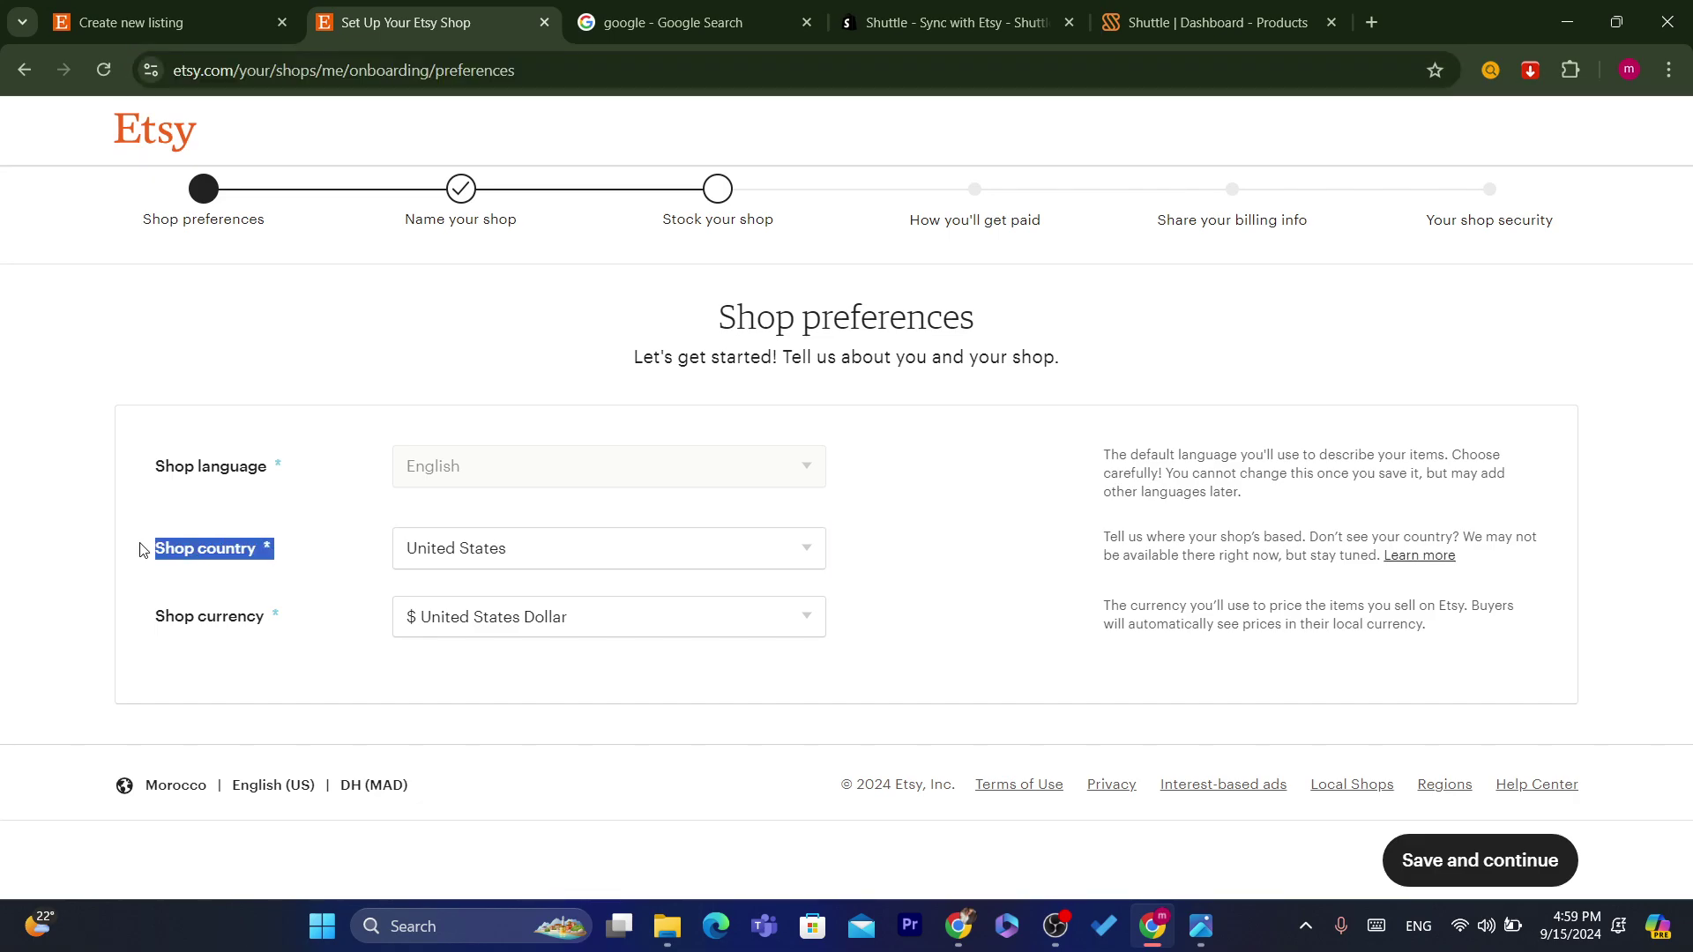
{"action": "left_click", "coordinate": [474, 555]}
{"action": "left_click", "coordinate": [473, 555]}
{"action": "left_click", "coordinate": [474, 559]}
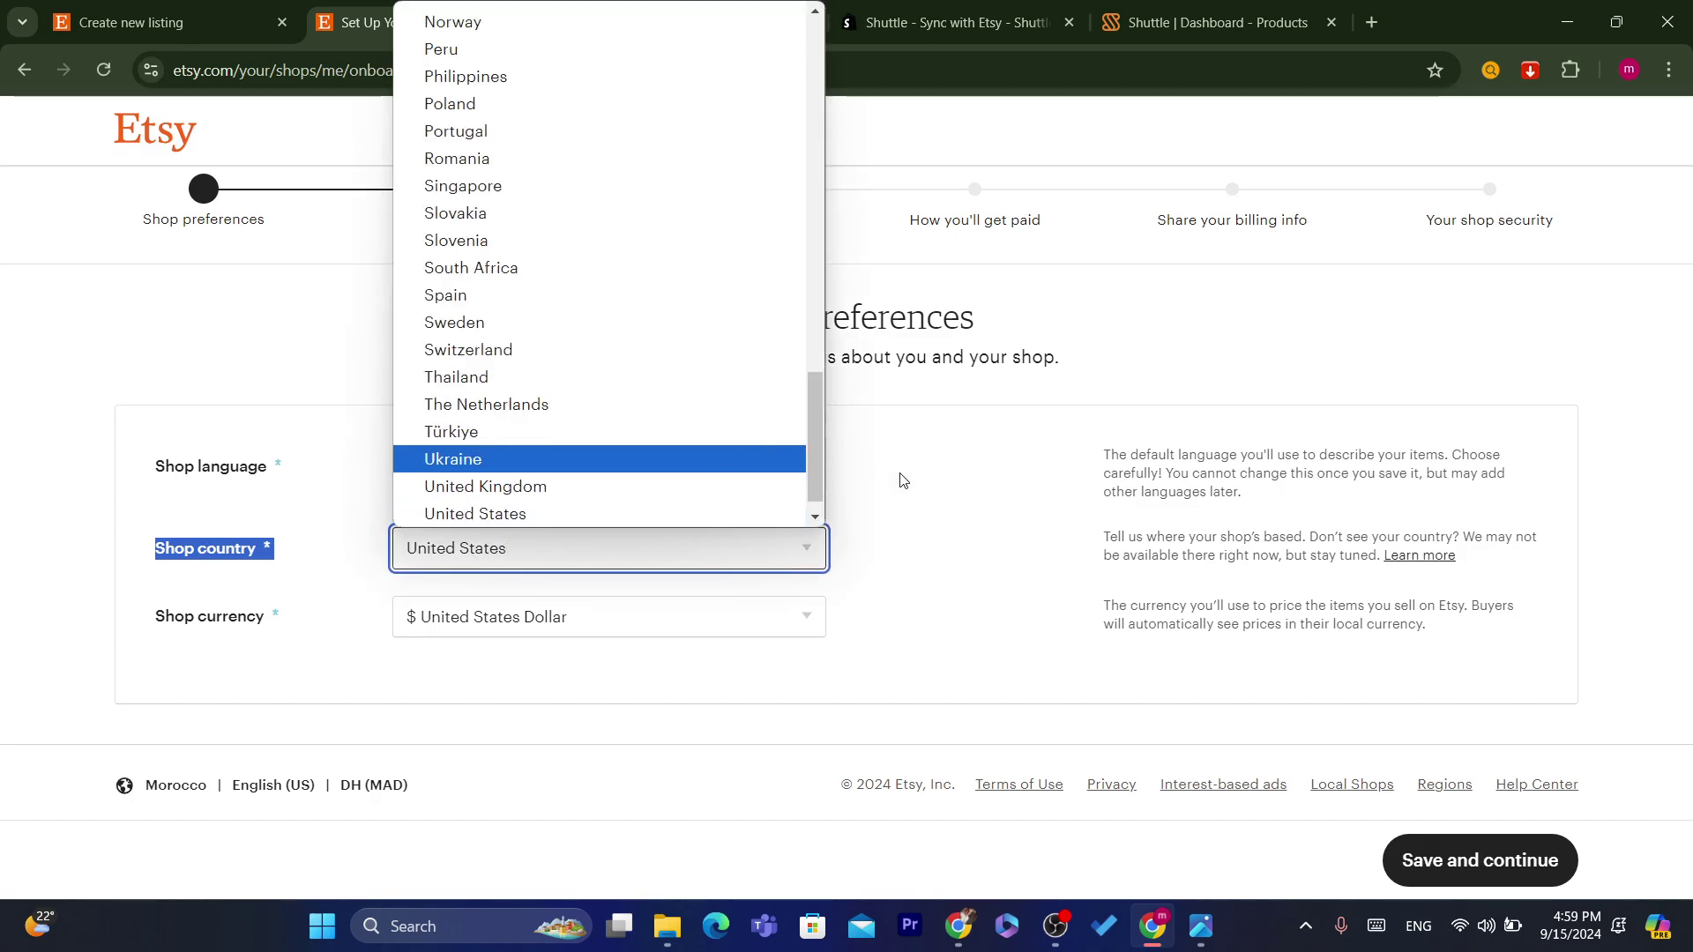
{"action": "scroll", "coordinate": [818, 490], "scroll_direction": "down", "scroll_amount": 1}
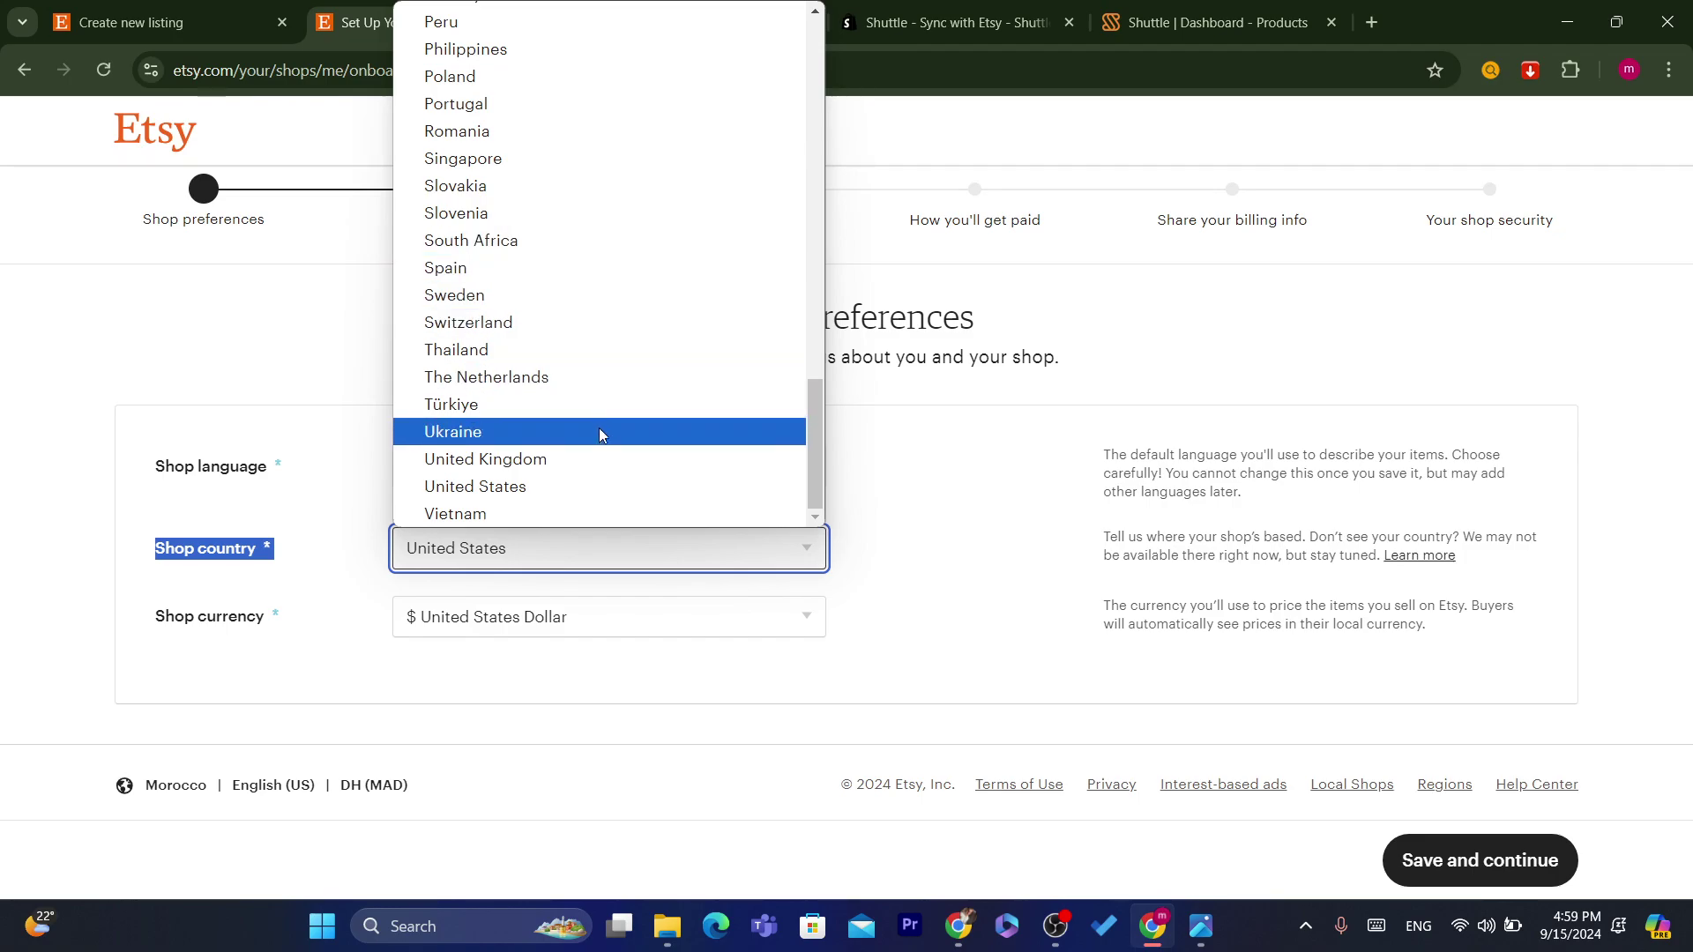
{"action": "left_click", "coordinate": [492, 487]}
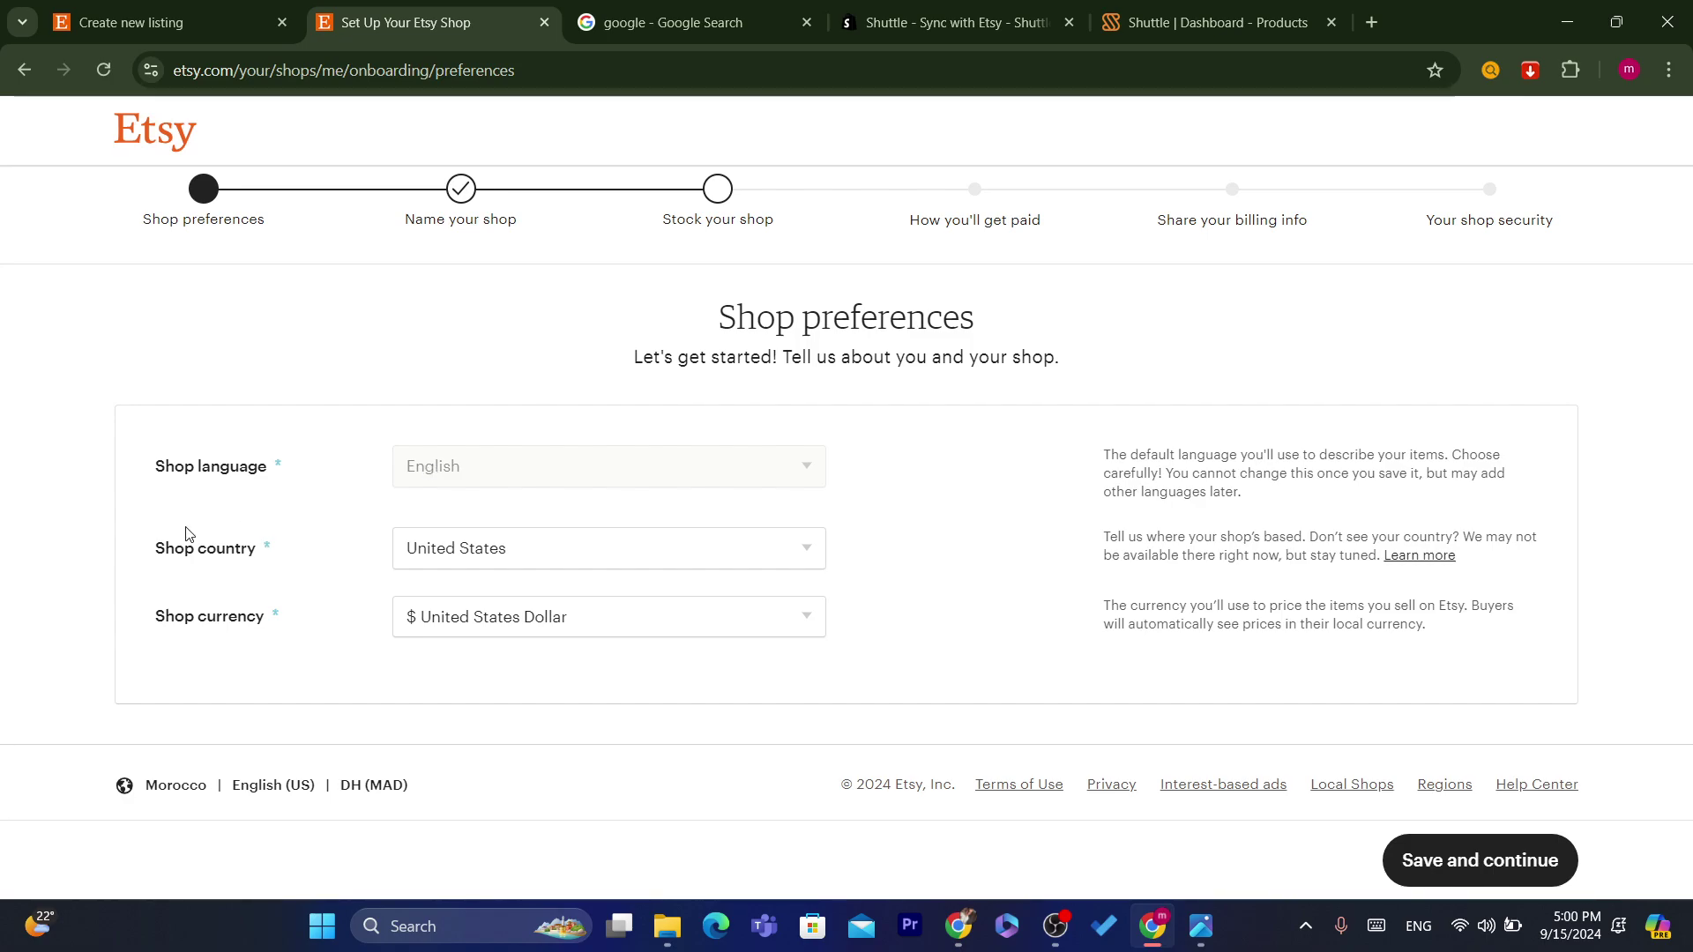
{"action": "left_click", "coordinate": [537, 555]}
{"action": "left_click", "coordinate": [540, 558]}
{"action": "triple_click", "coordinate": [781, 322]}
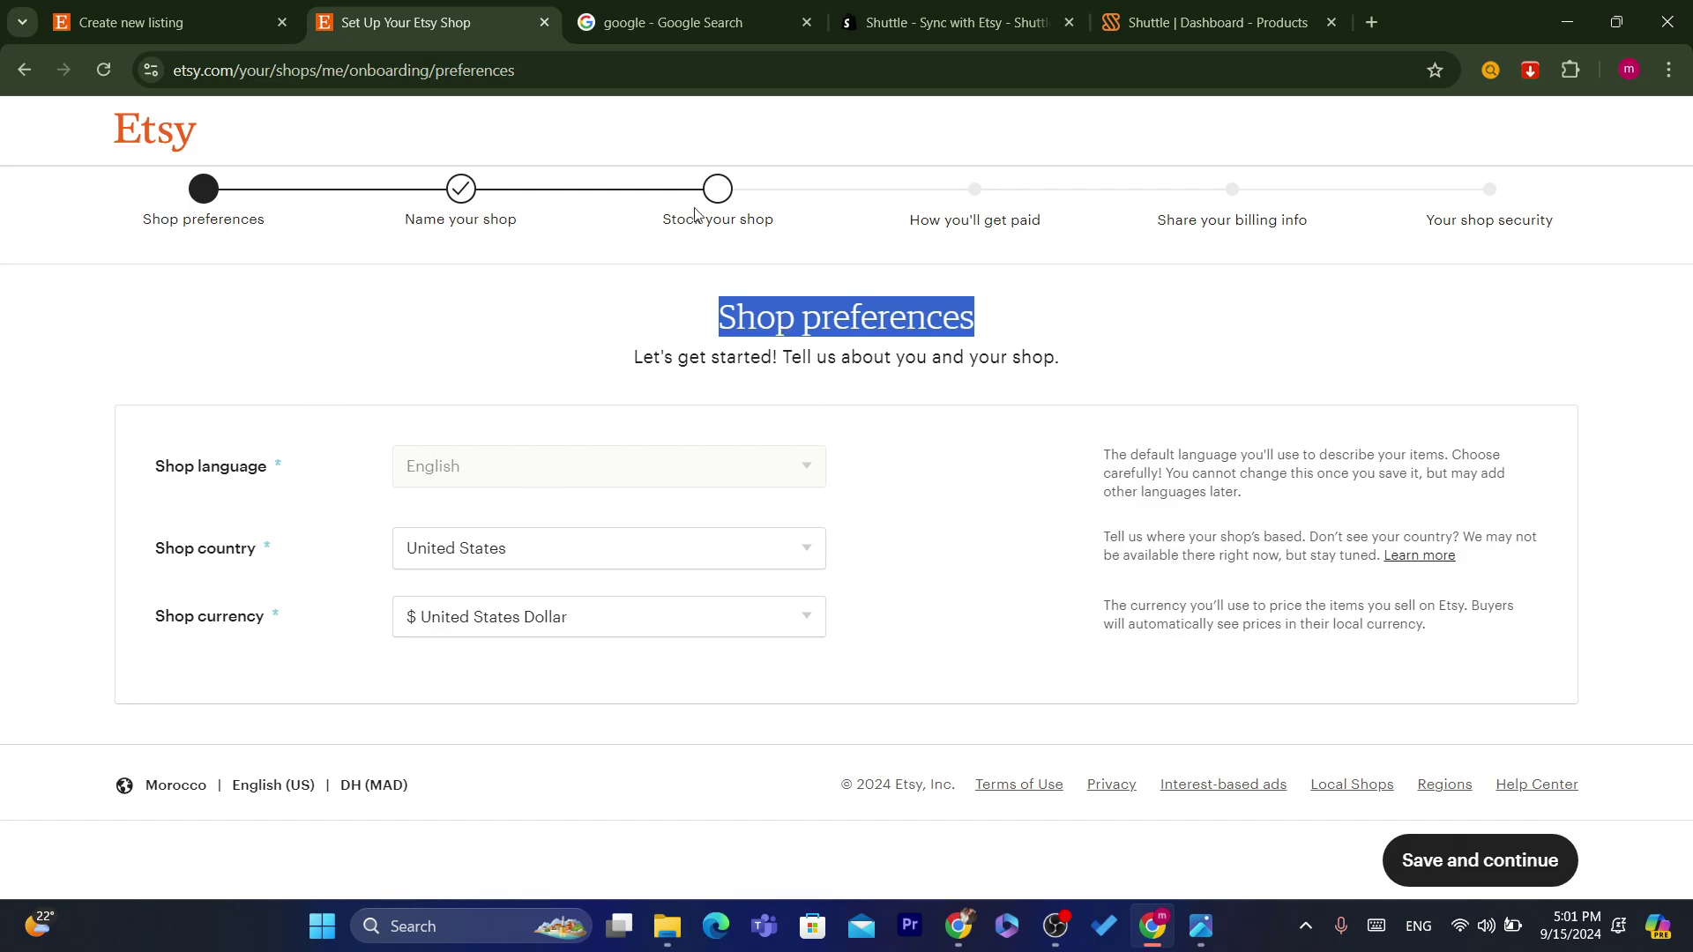
{"action": "left_click", "coordinate": [1224, 70]}
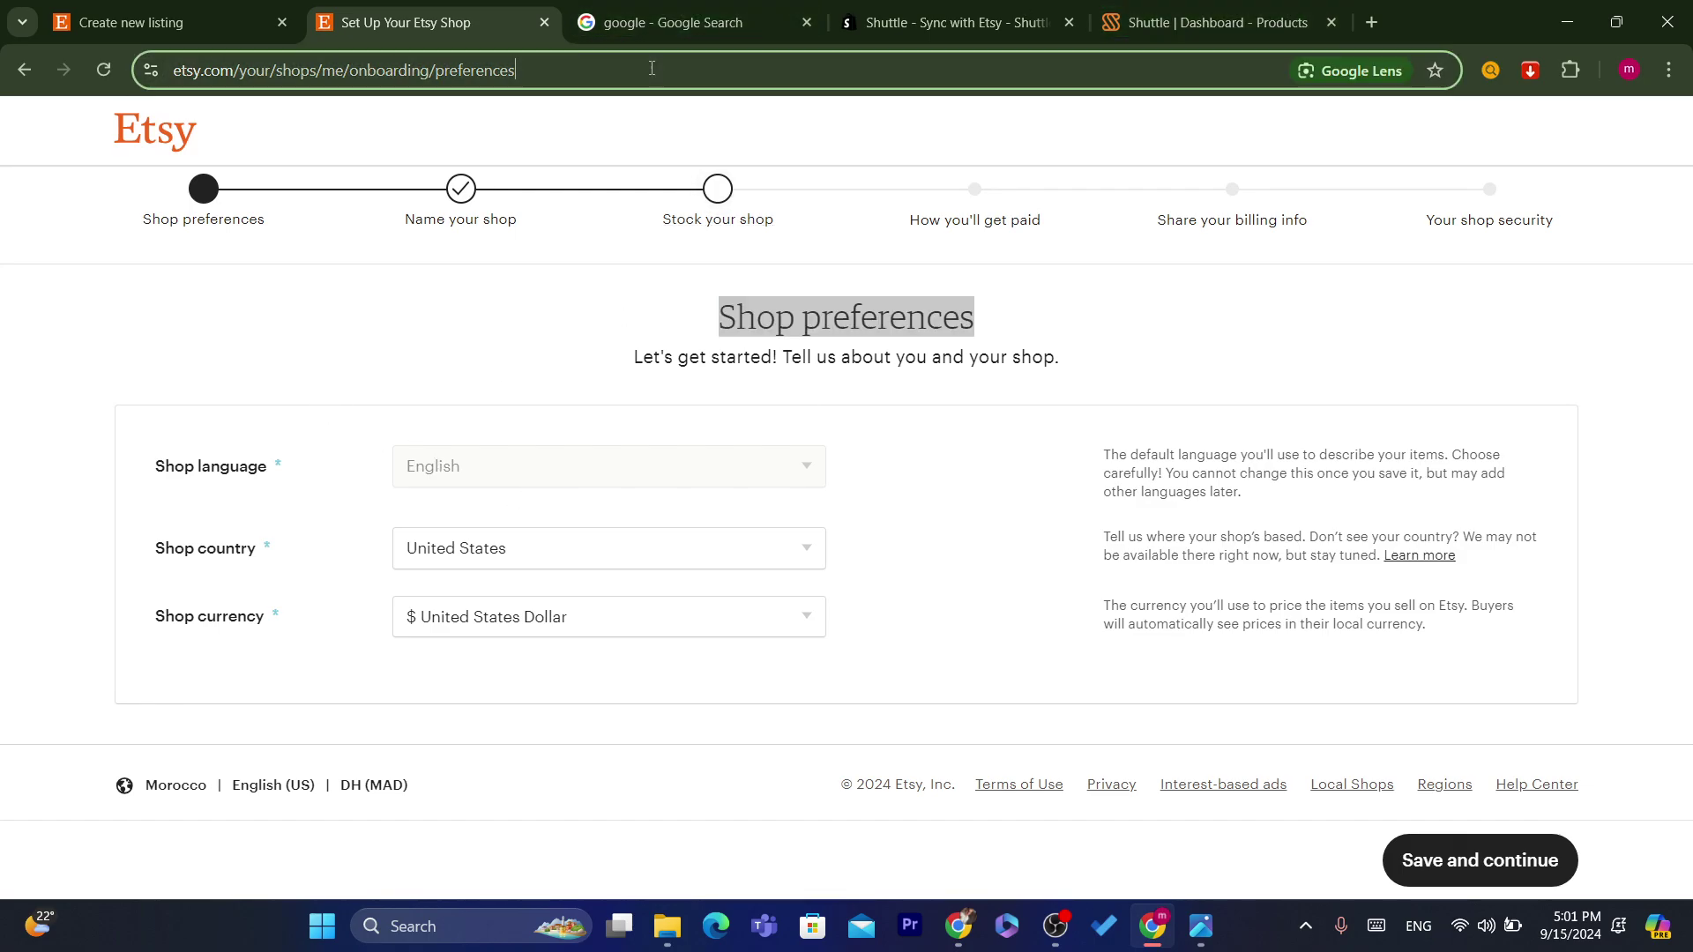
{"action": "left_click", "coordinate": [731, 343]}
{"action": "left_click_drag", "start_coordinate": [701, 310], "coordinate": [1099, 359]}
{"action": "left_click", "coordinate": [1100, 359]}
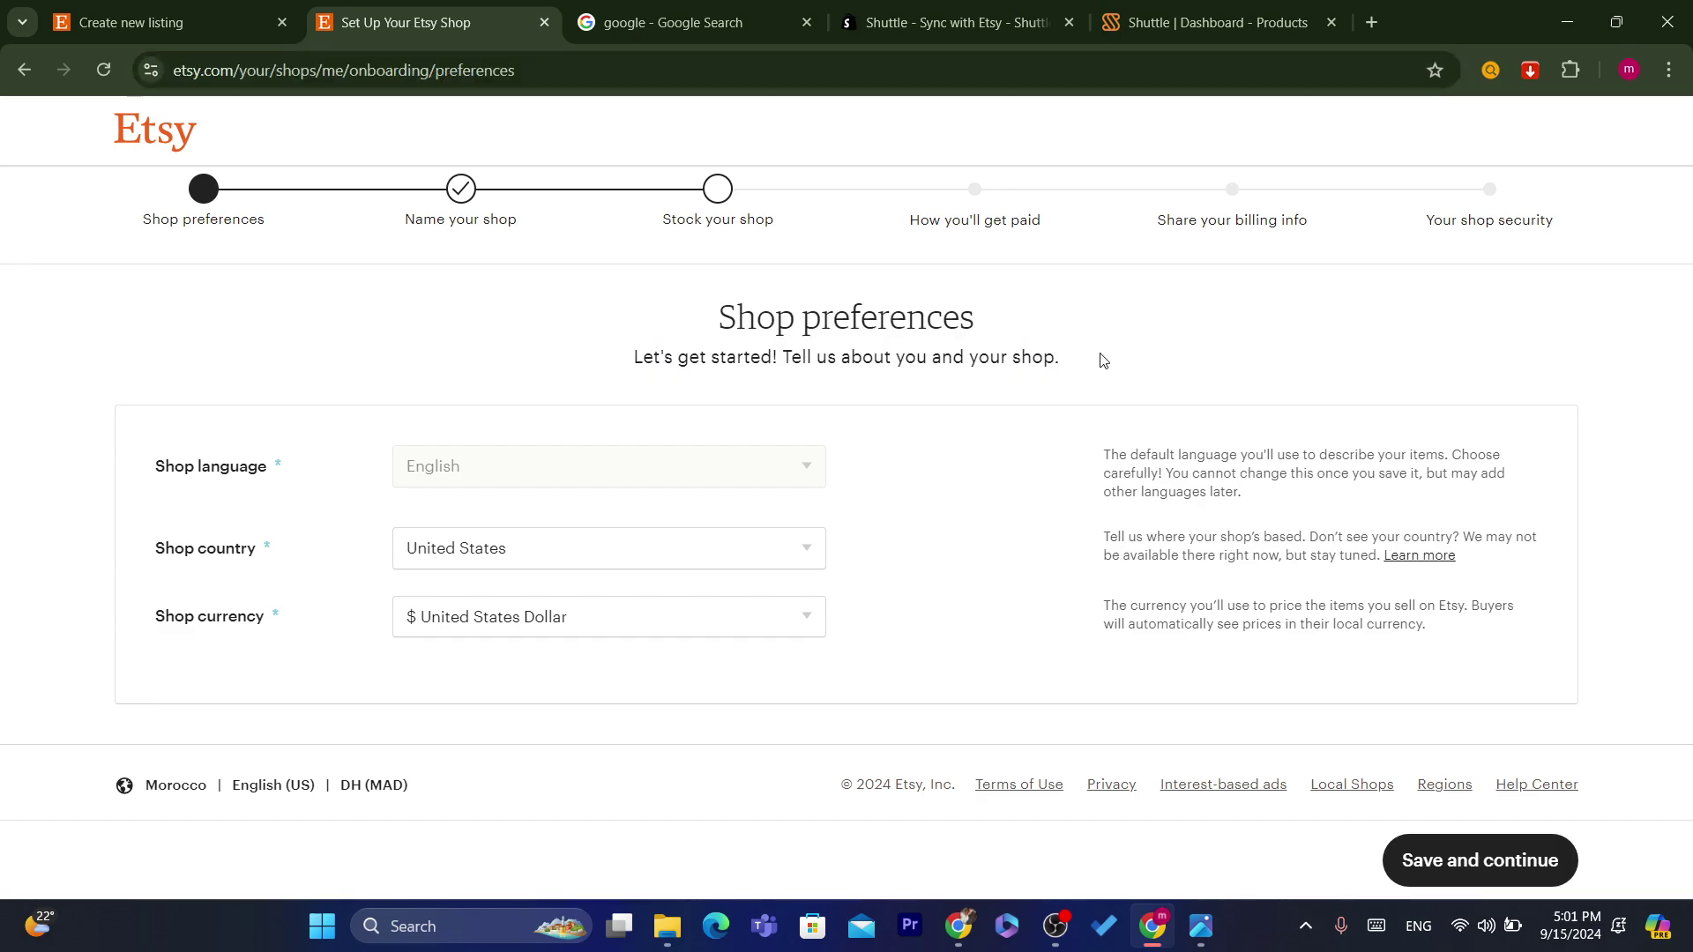
Search Google for aliexpress in the existing Google tab and open the AliExpress site.
{"action": "left_click", "coordinate": [703, 7]}
{"action": "left_click", "coordinate": [716, 71]}
{"action": "left_click", "coordinate": [716, 70]}
{"action": "key", "text": "shift+Home"}
{"action": "type", "text": "q"}
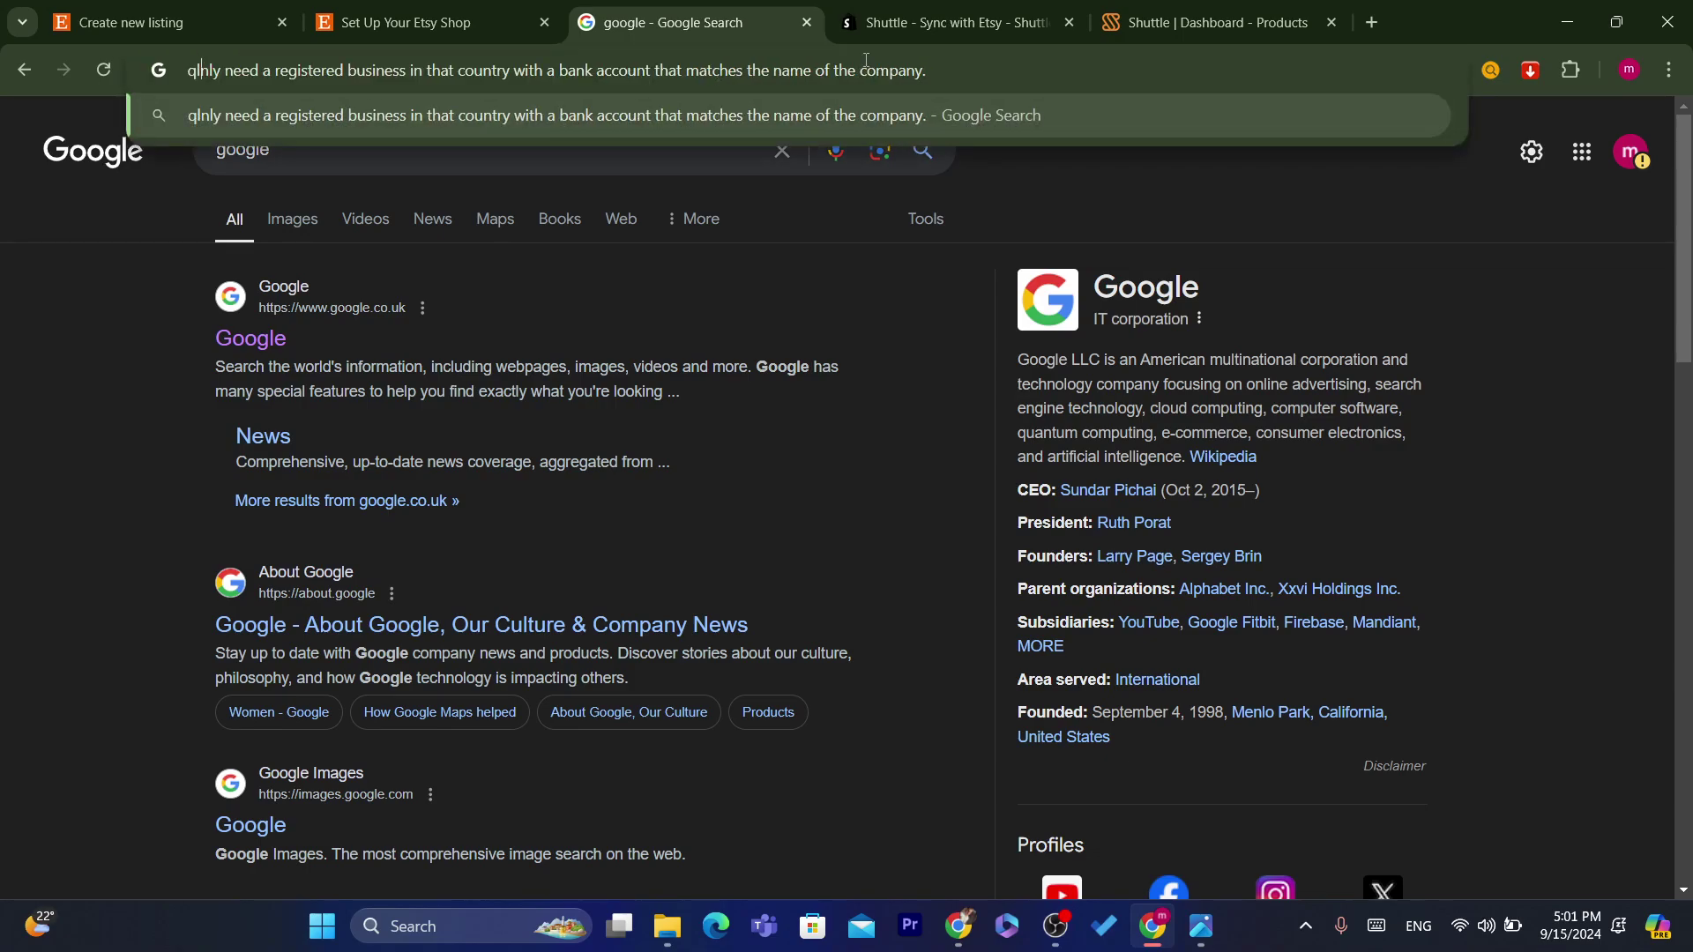
{"action": "key", "text": "ctrl+a"}
{"action": "type", "text": "qli"}
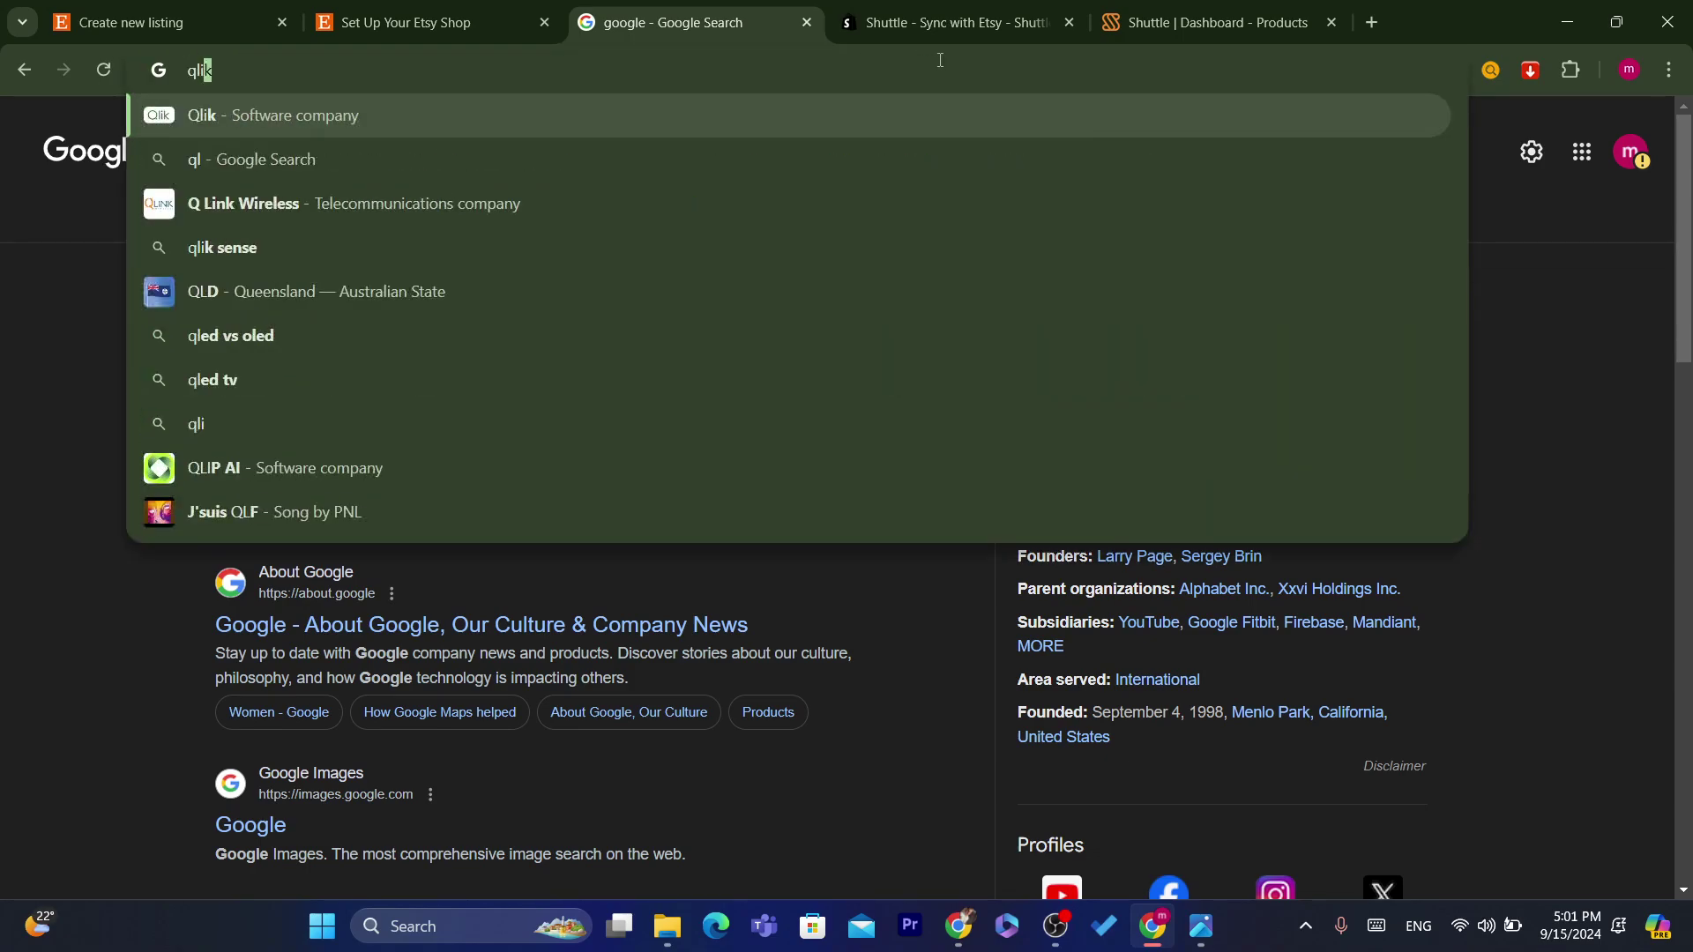
{"action": "key", "text": "ctrl+a"}
{"action": "type", "text": "ali"}
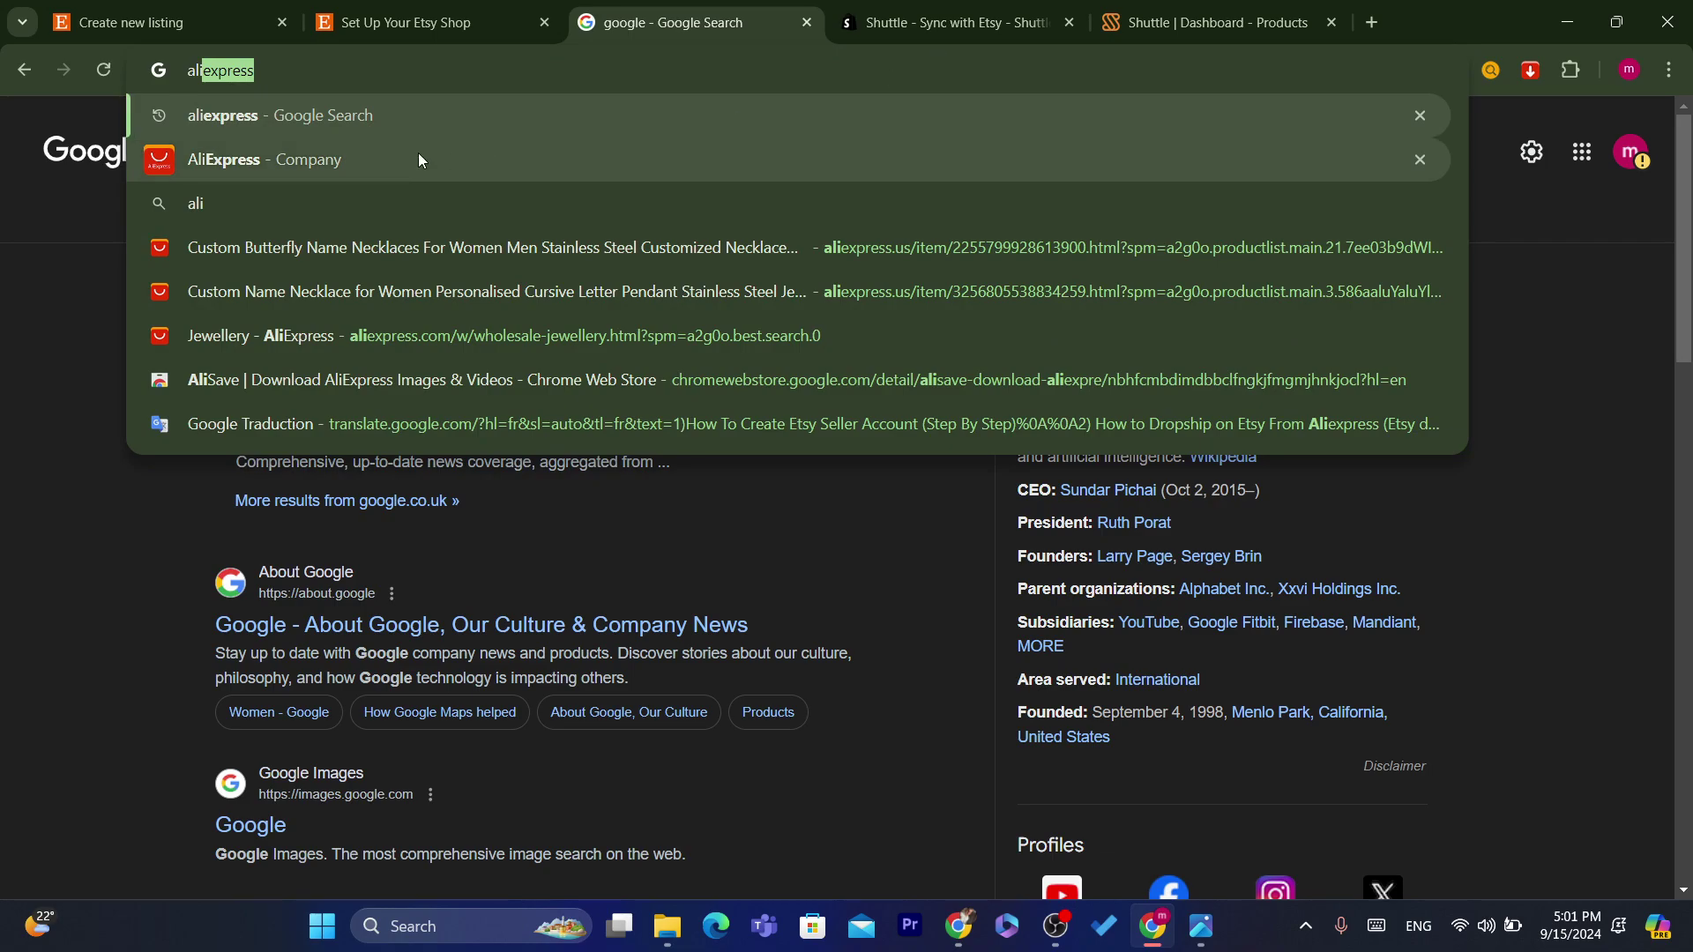
{"action": "left_click", "coordinate": [418, 158]}
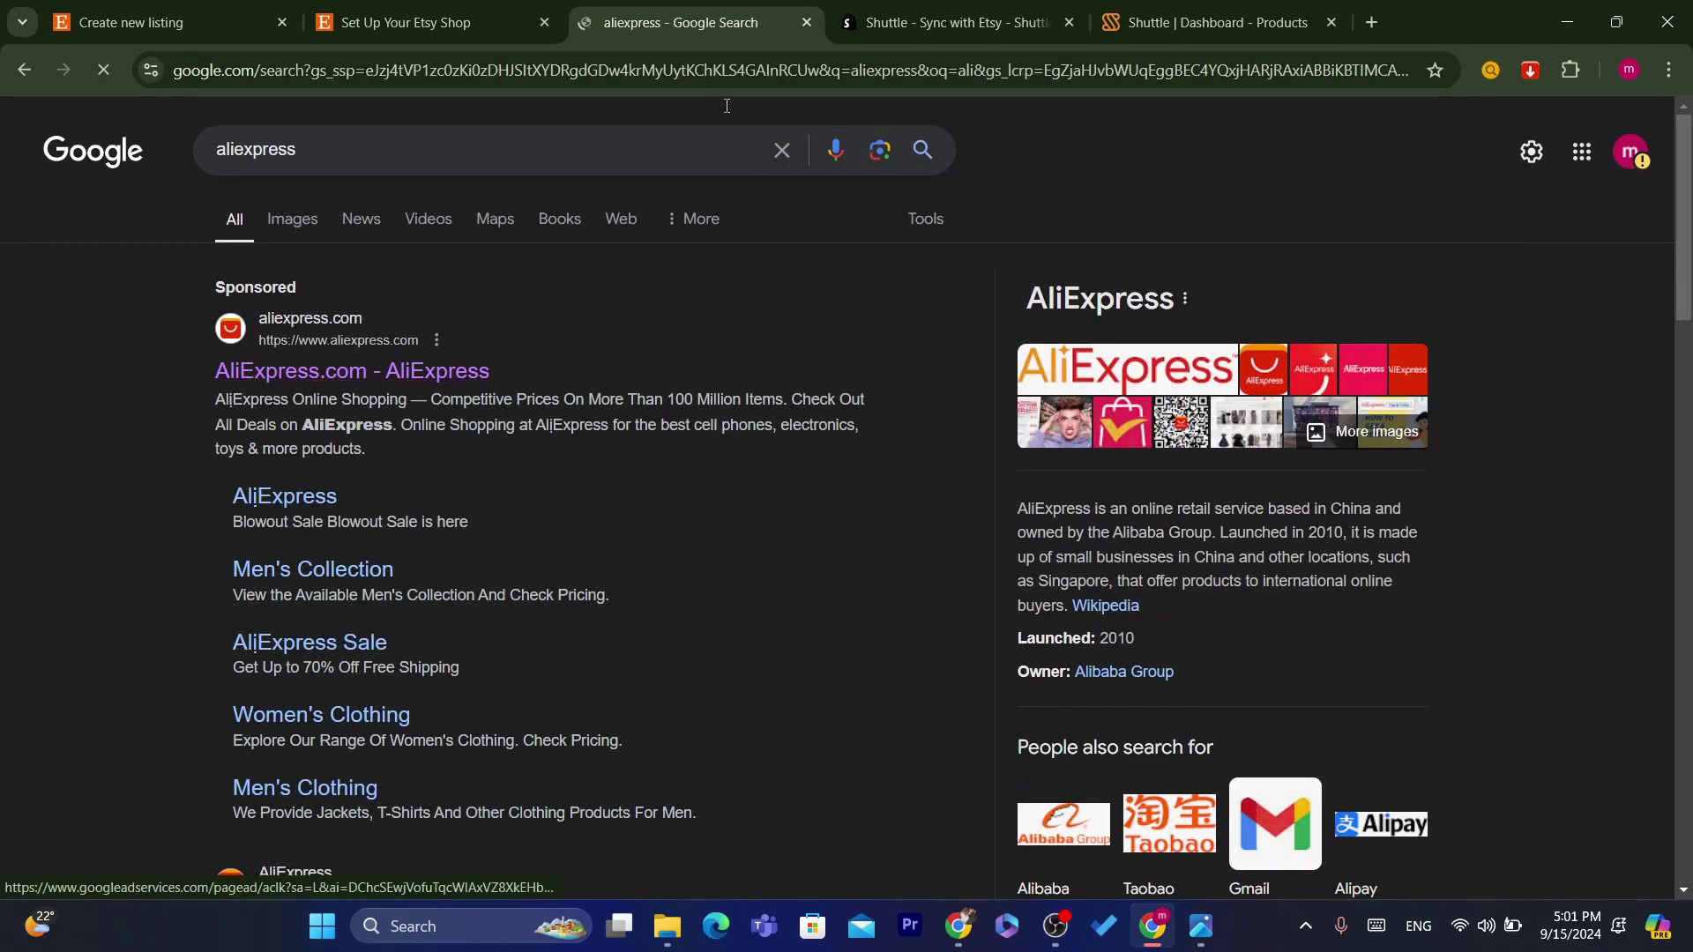
{"action": "left_click", "coordinate": [688, 69]}
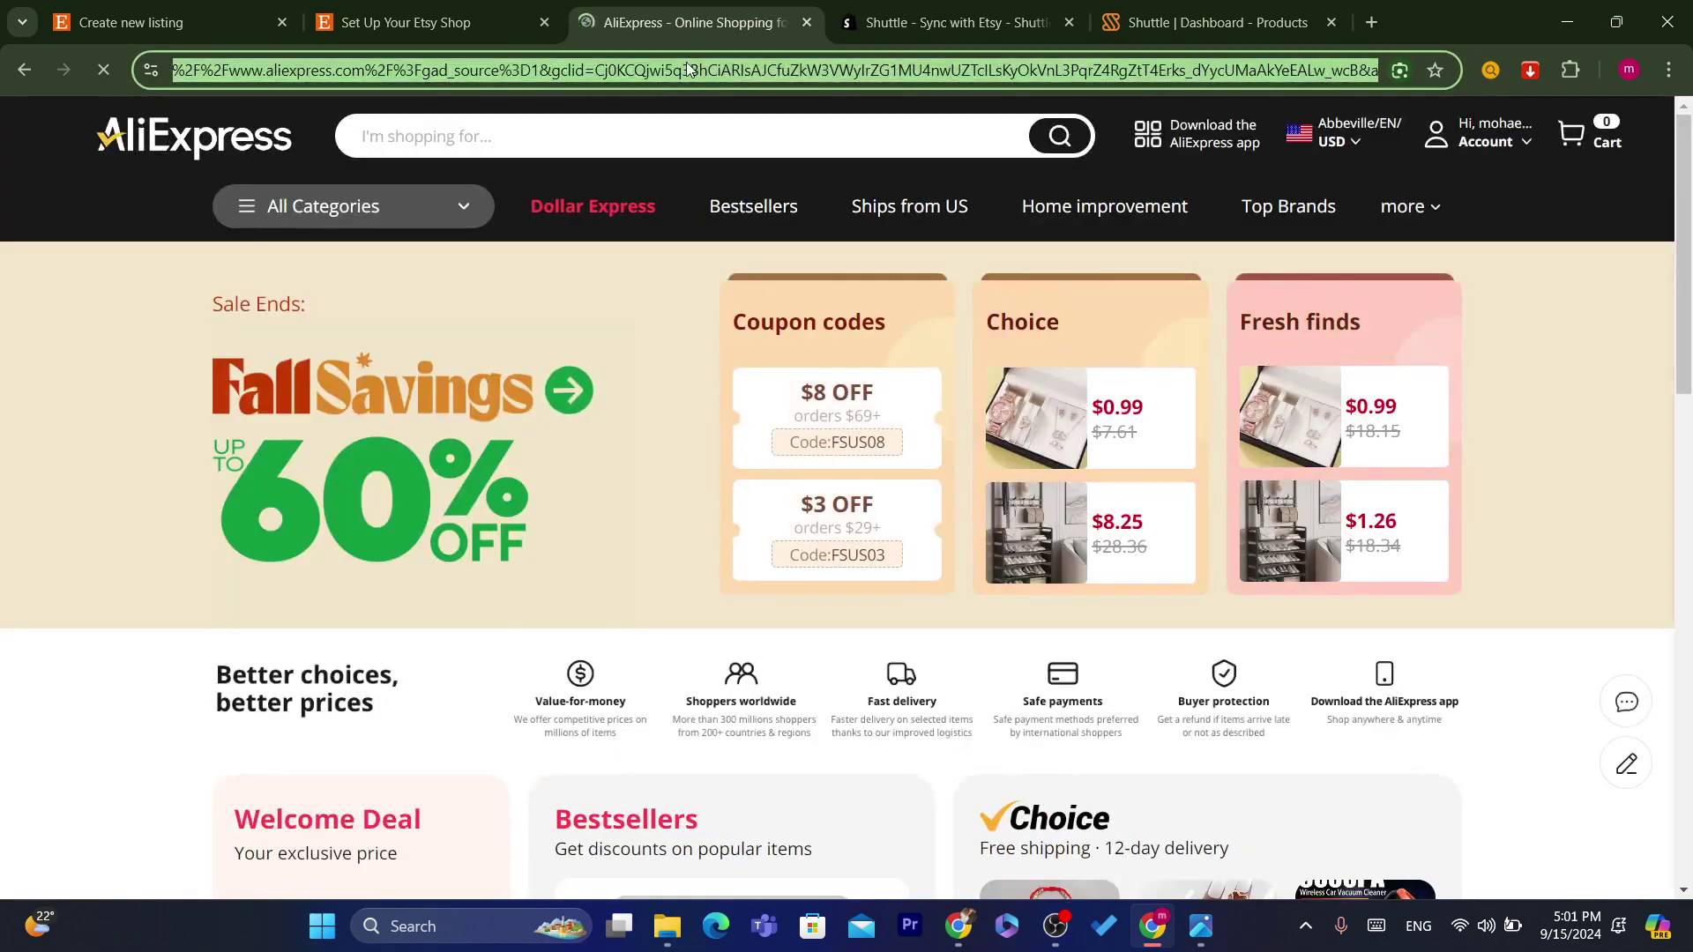
Search AliExpress for jewellery and limit the results to items shipping from the United States.
{"action": "left_click", "coordinate": [566, 128]}
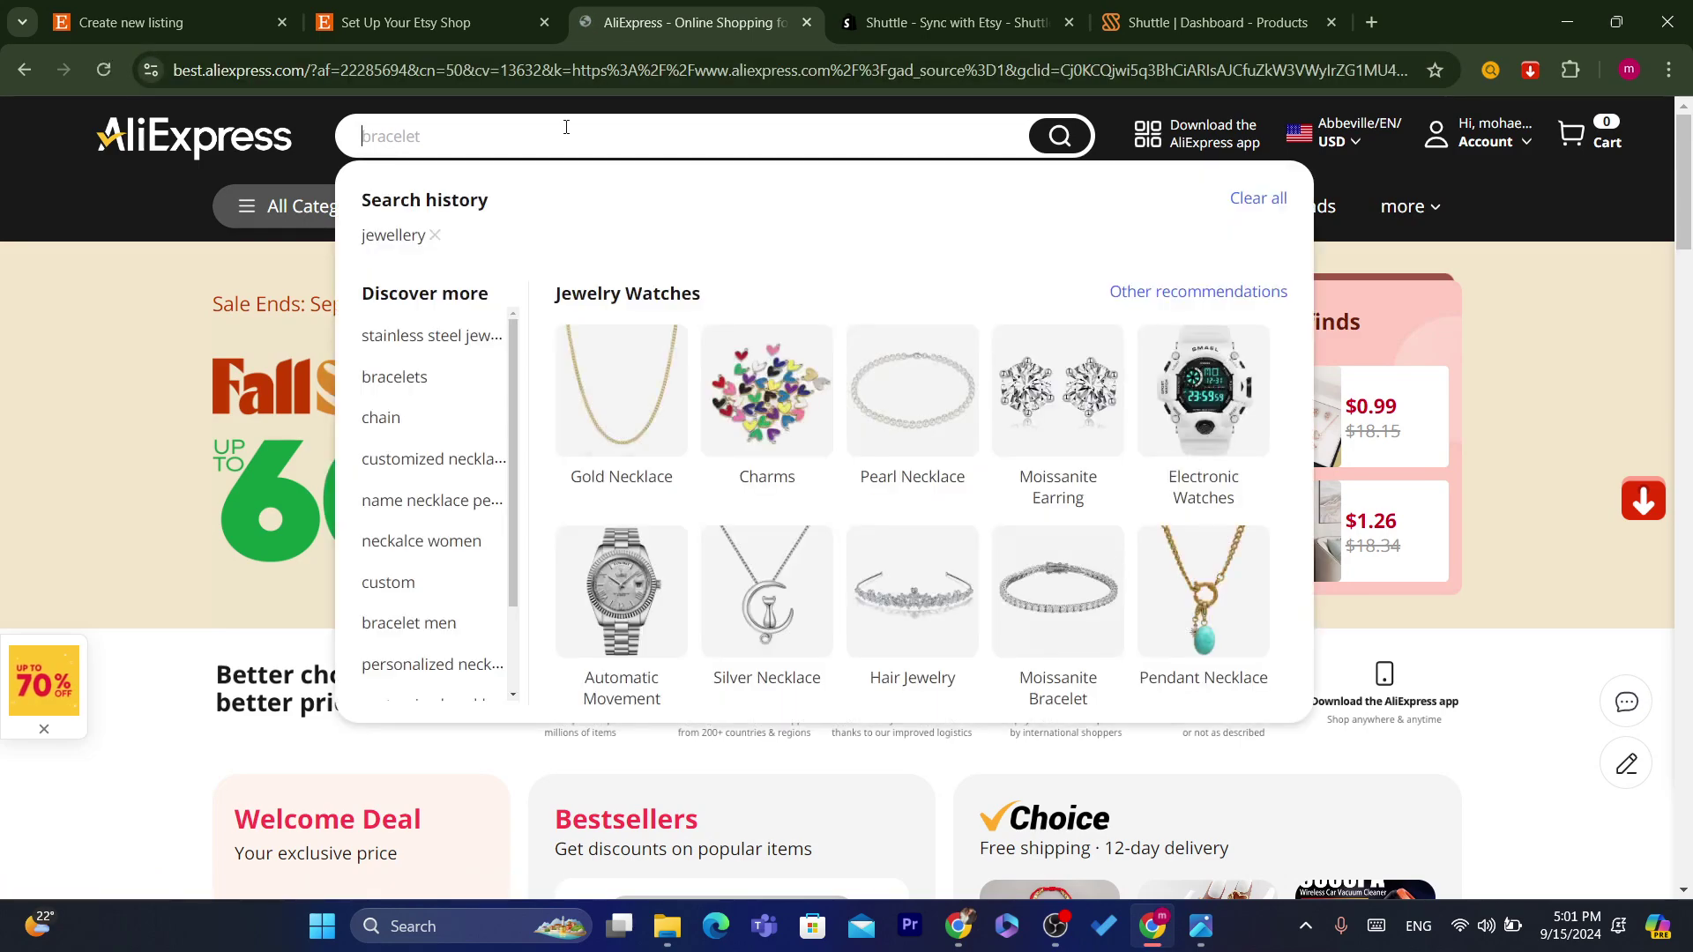
{"action": "left_click", "coordinate": [393, 234]}
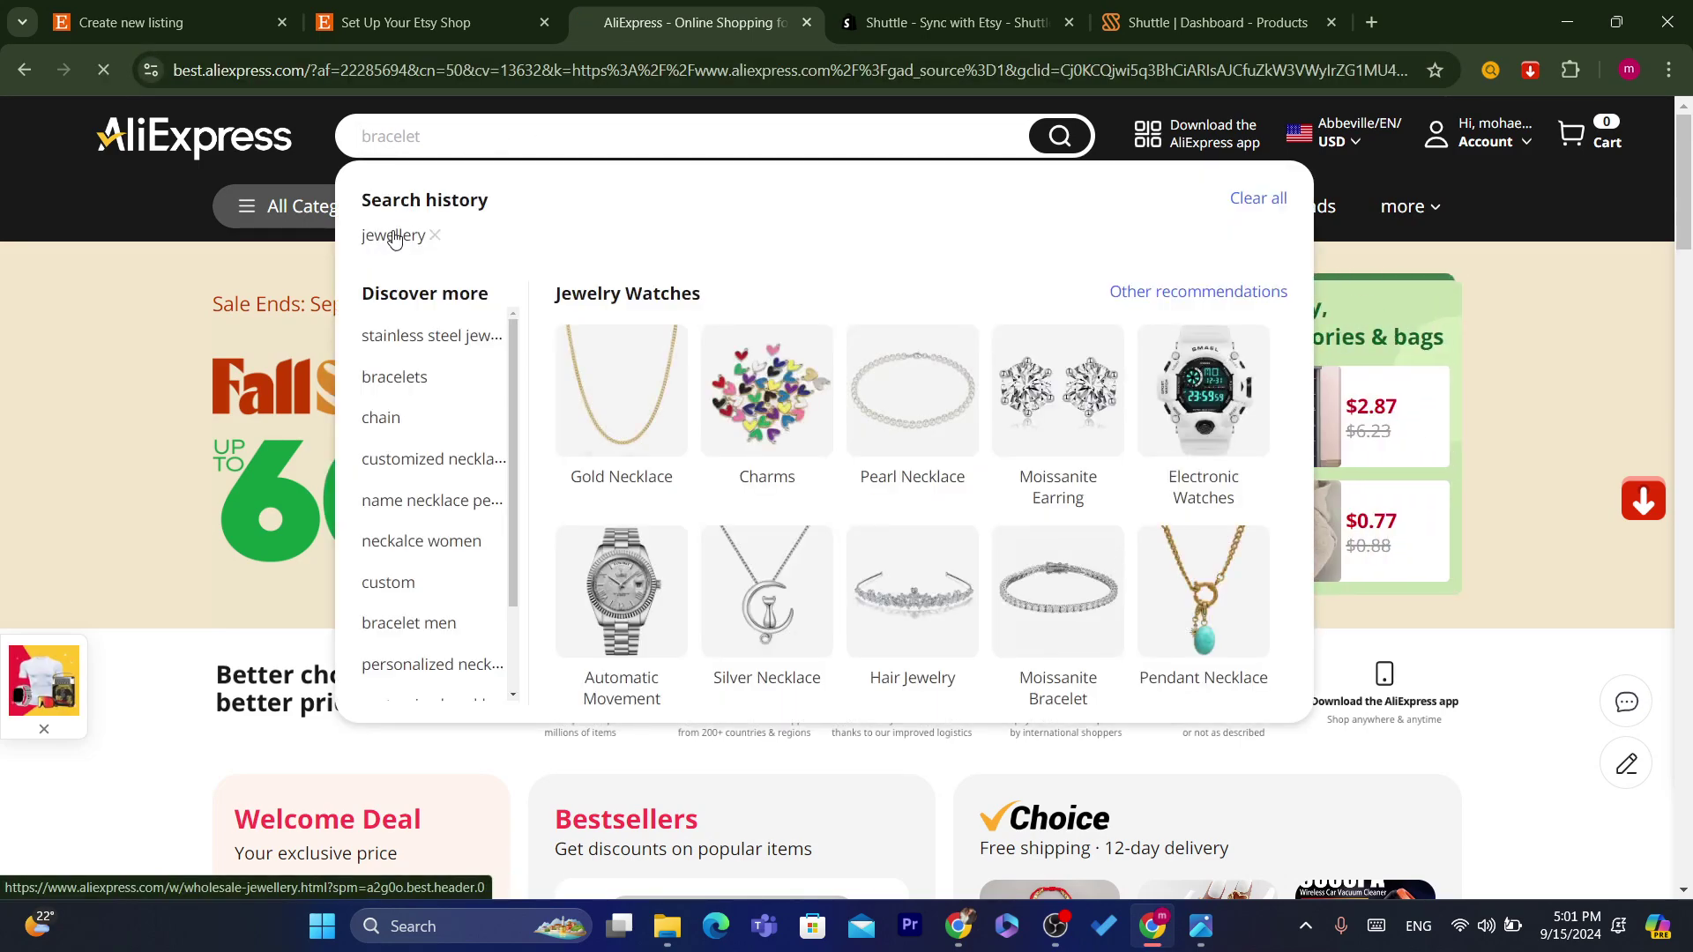
{"action": "left_click", "coordinate": [675, 62]}
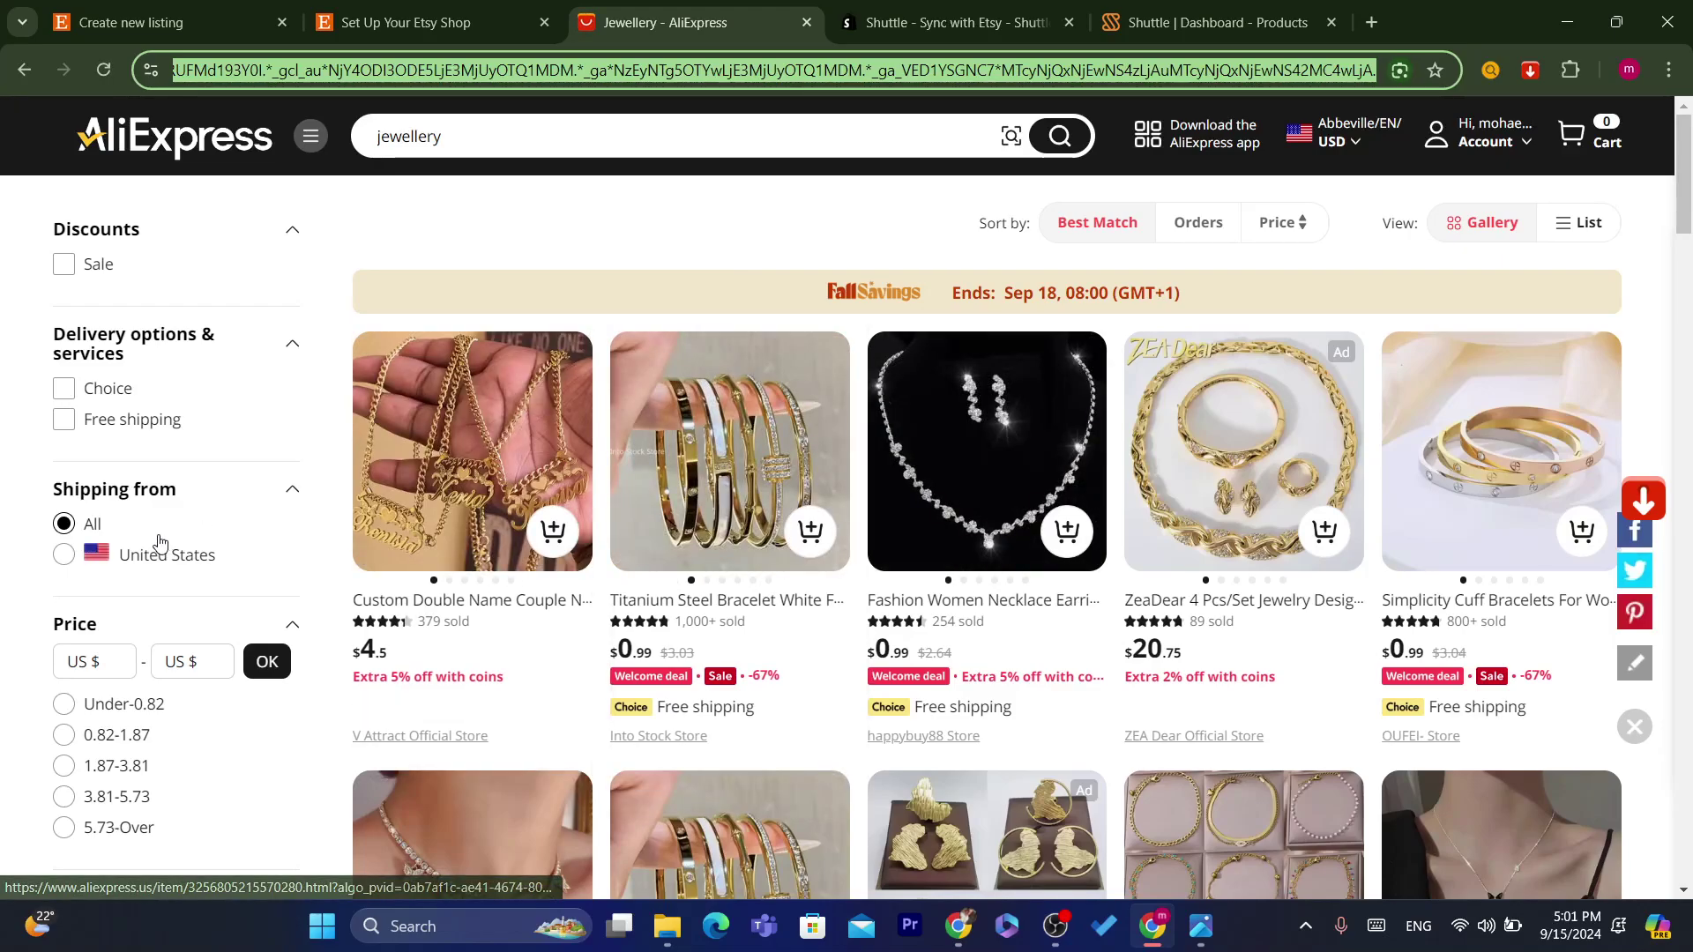
{"action": "left_click", "coordinate": [57, 556]}
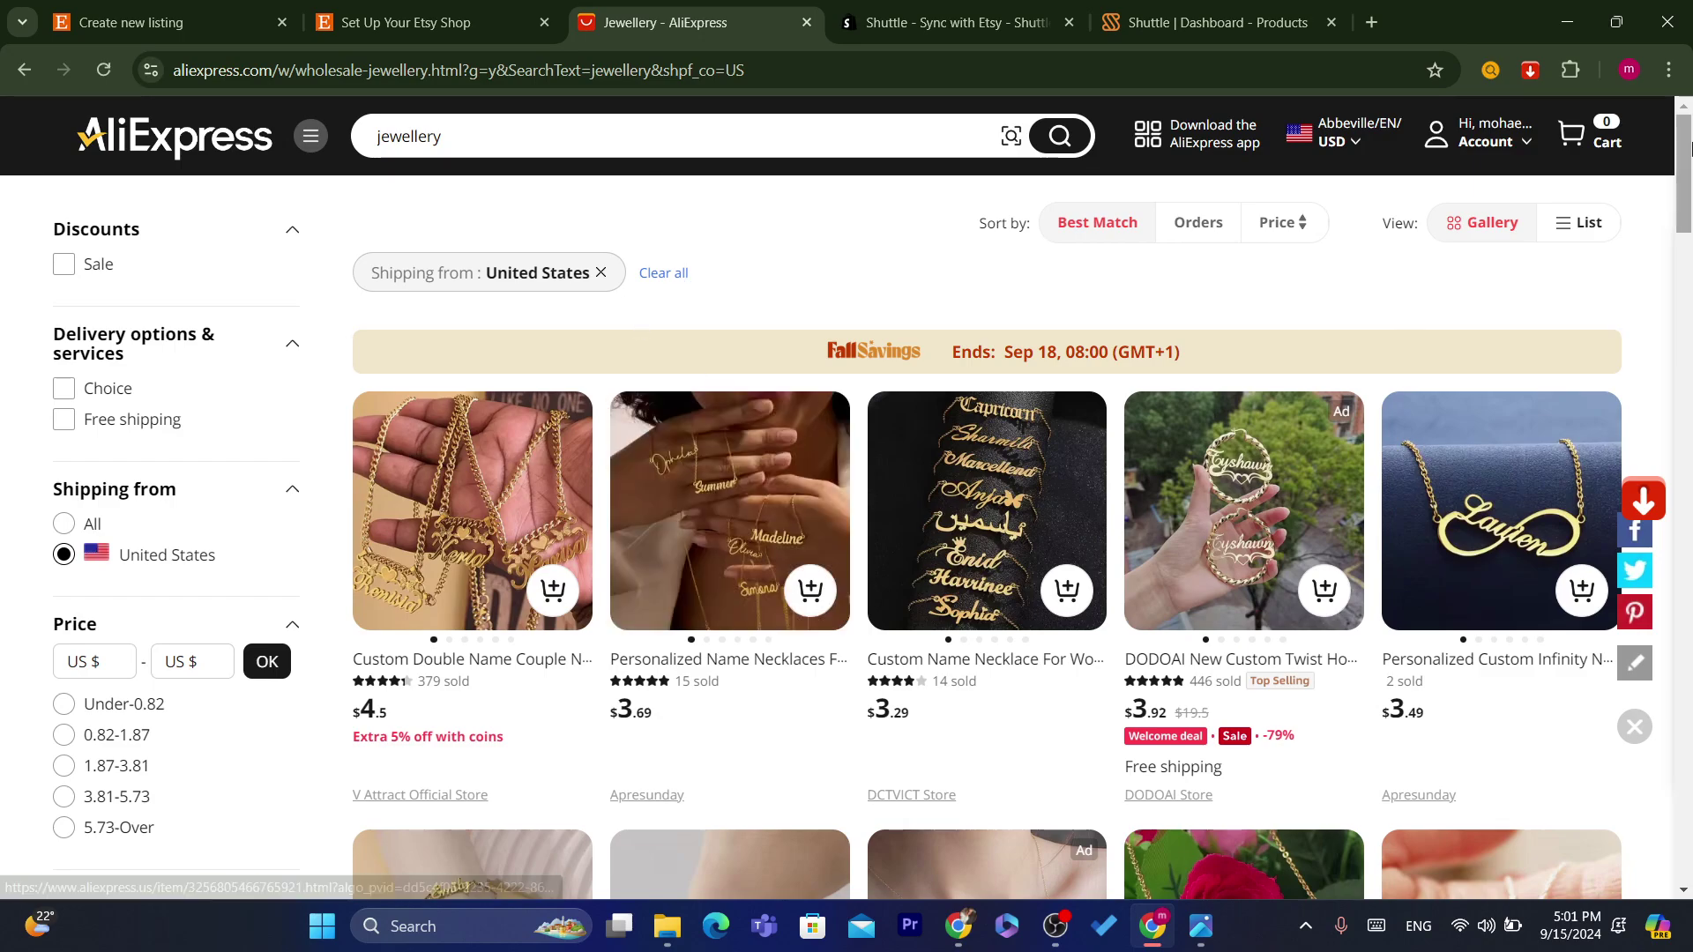
{"action": "scroll", "coordinate": [1688, 163], "scroll_direction": "down", "scroll_amount": 1}
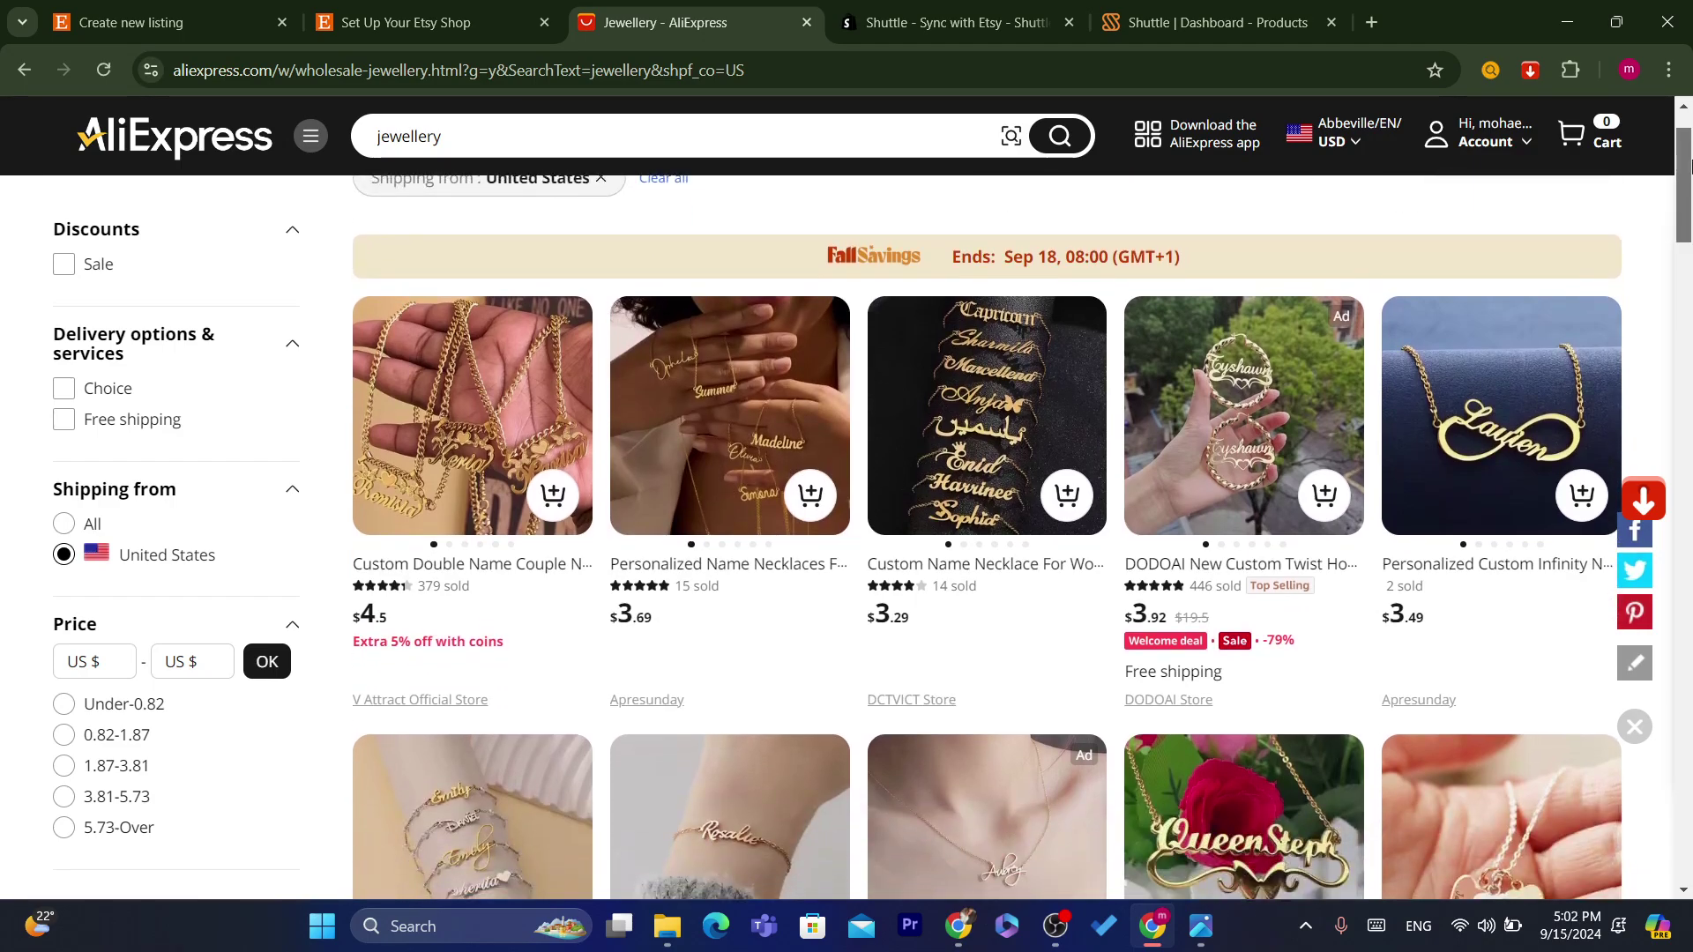
{"action": "scroll", "coordinate": [1688, 163], "scroll_direction": "down", "scroll_amount": 1}
Compare the shop country in the Etsy preferences with the shipping origin of the filtered AliExpress jewellery listings.
{"action": "left_click", "coordinate": [419, 19]}
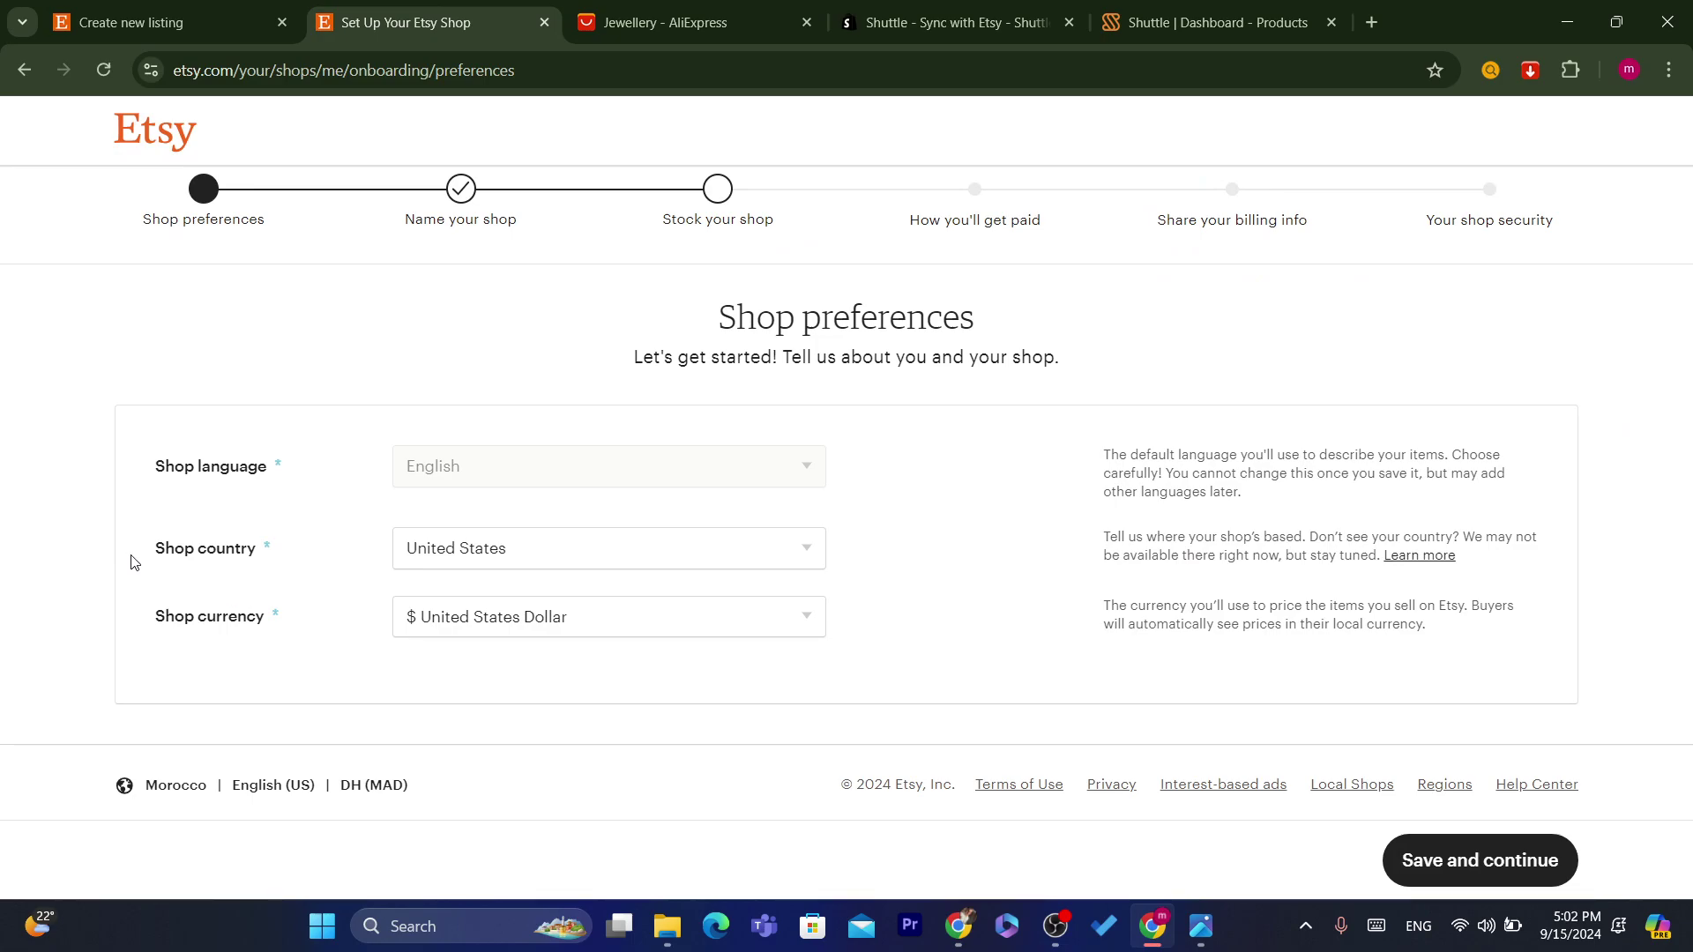
{"action": "left_click_drag", "start_coordinate": [133, 562], "coordinate": [452, 551]}
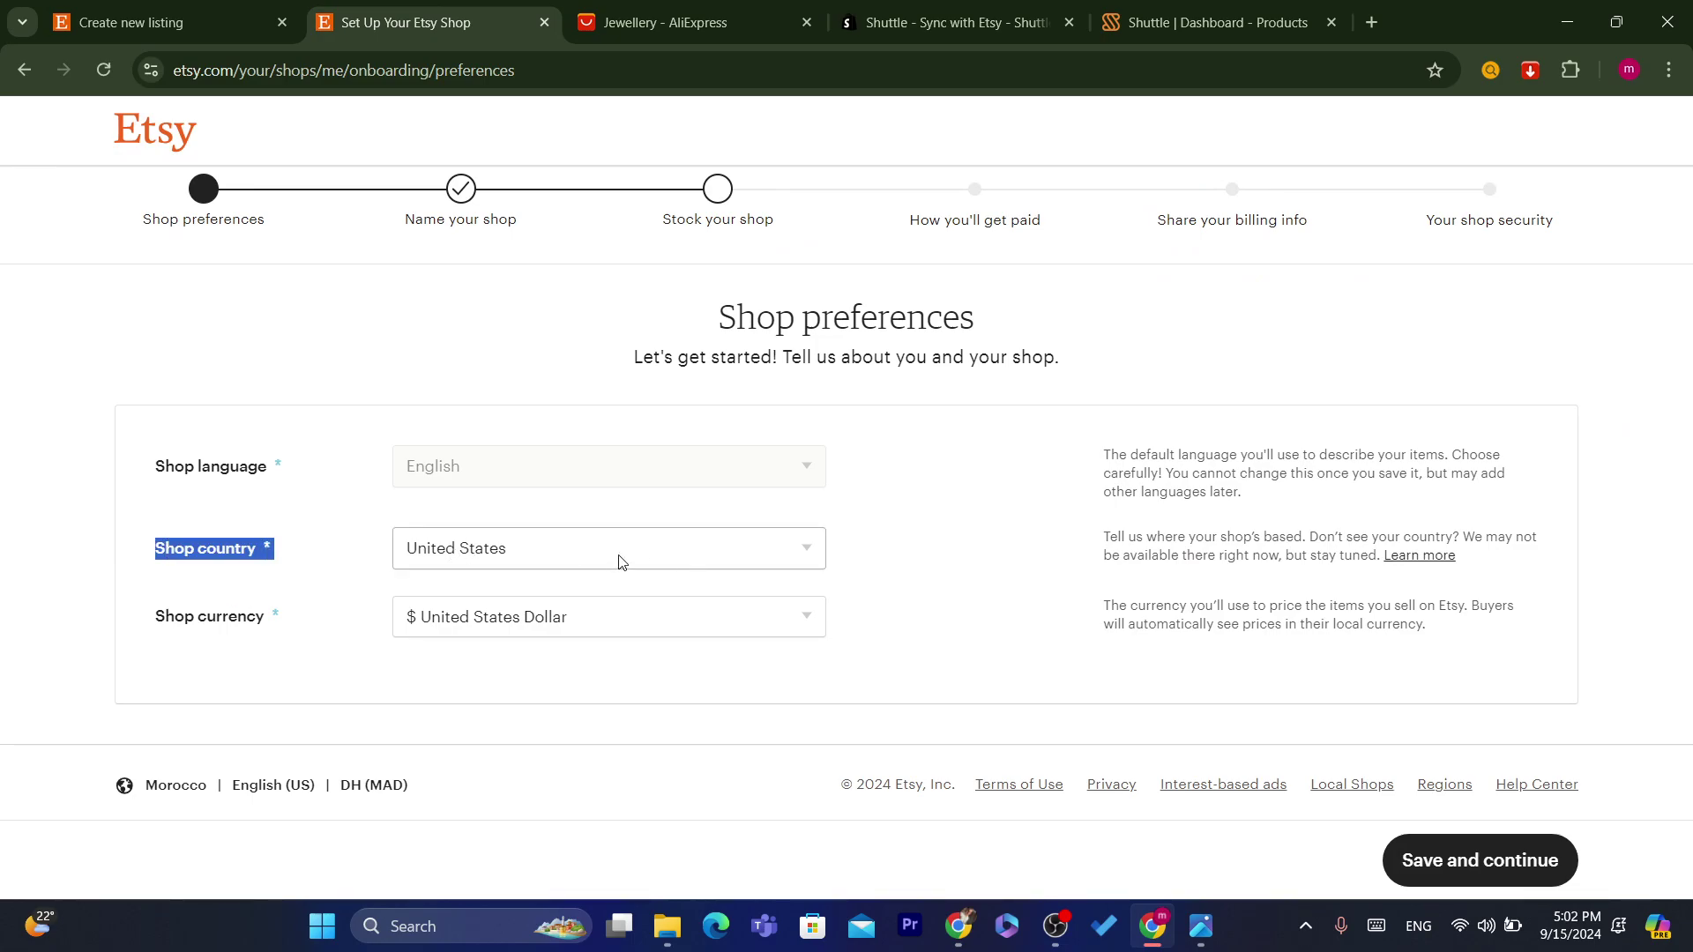
{"action": "left_click", "coordinate": [692, 22]}
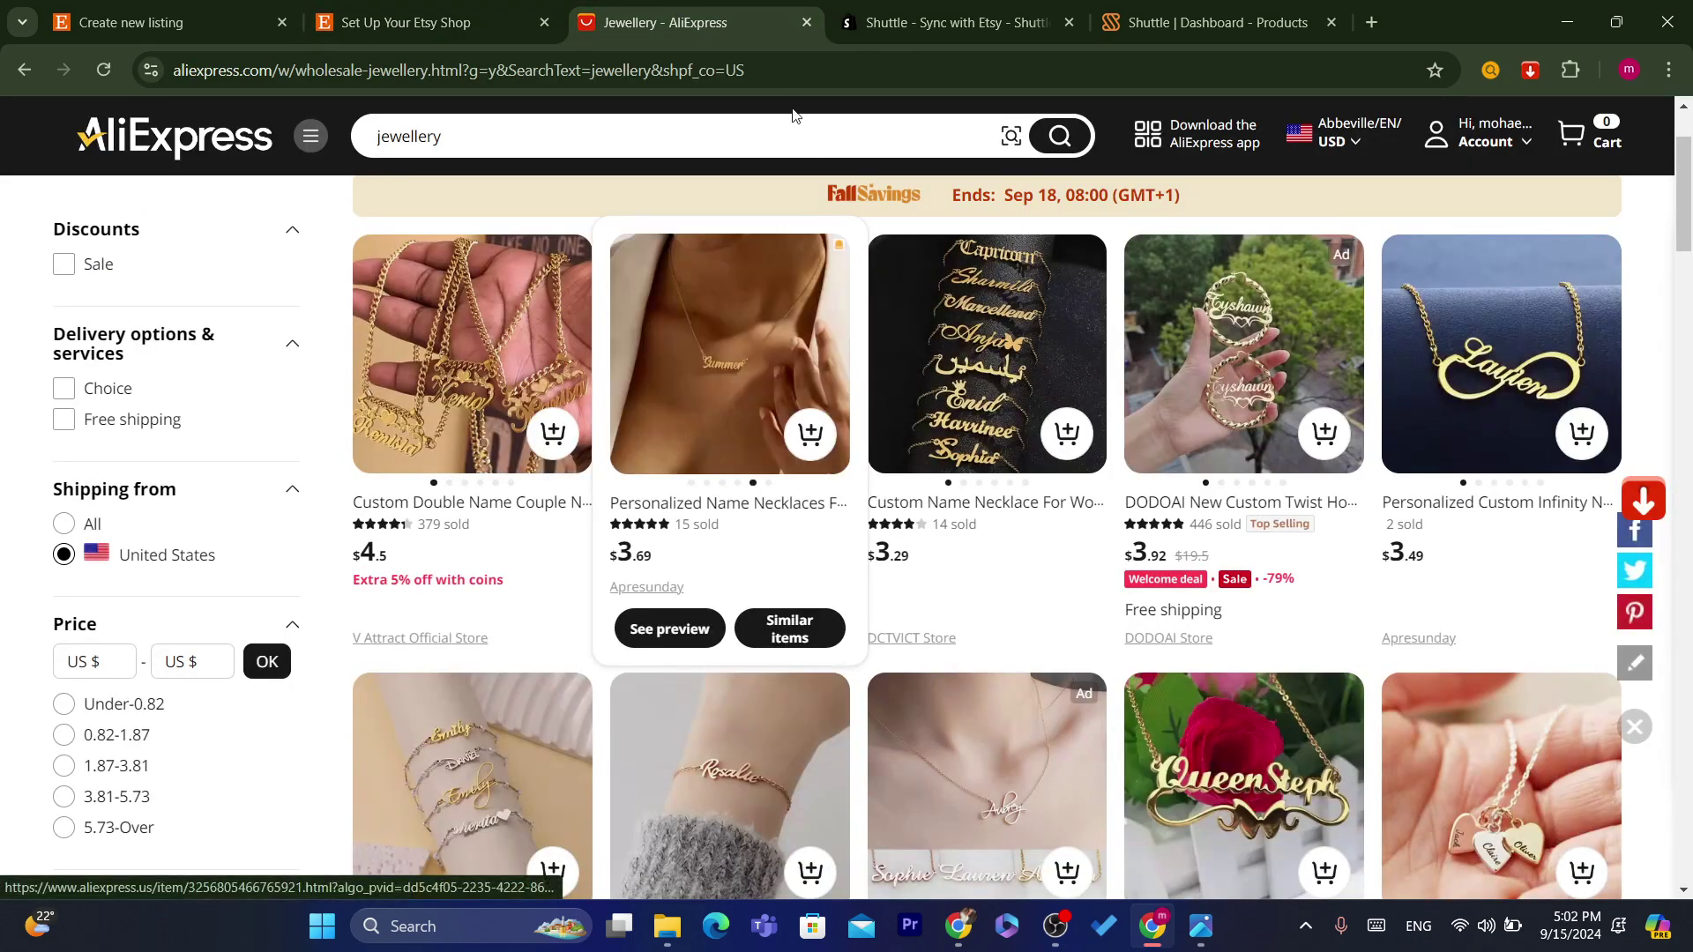
{"action": "mouse_move", "coordinate": [730, 423]}
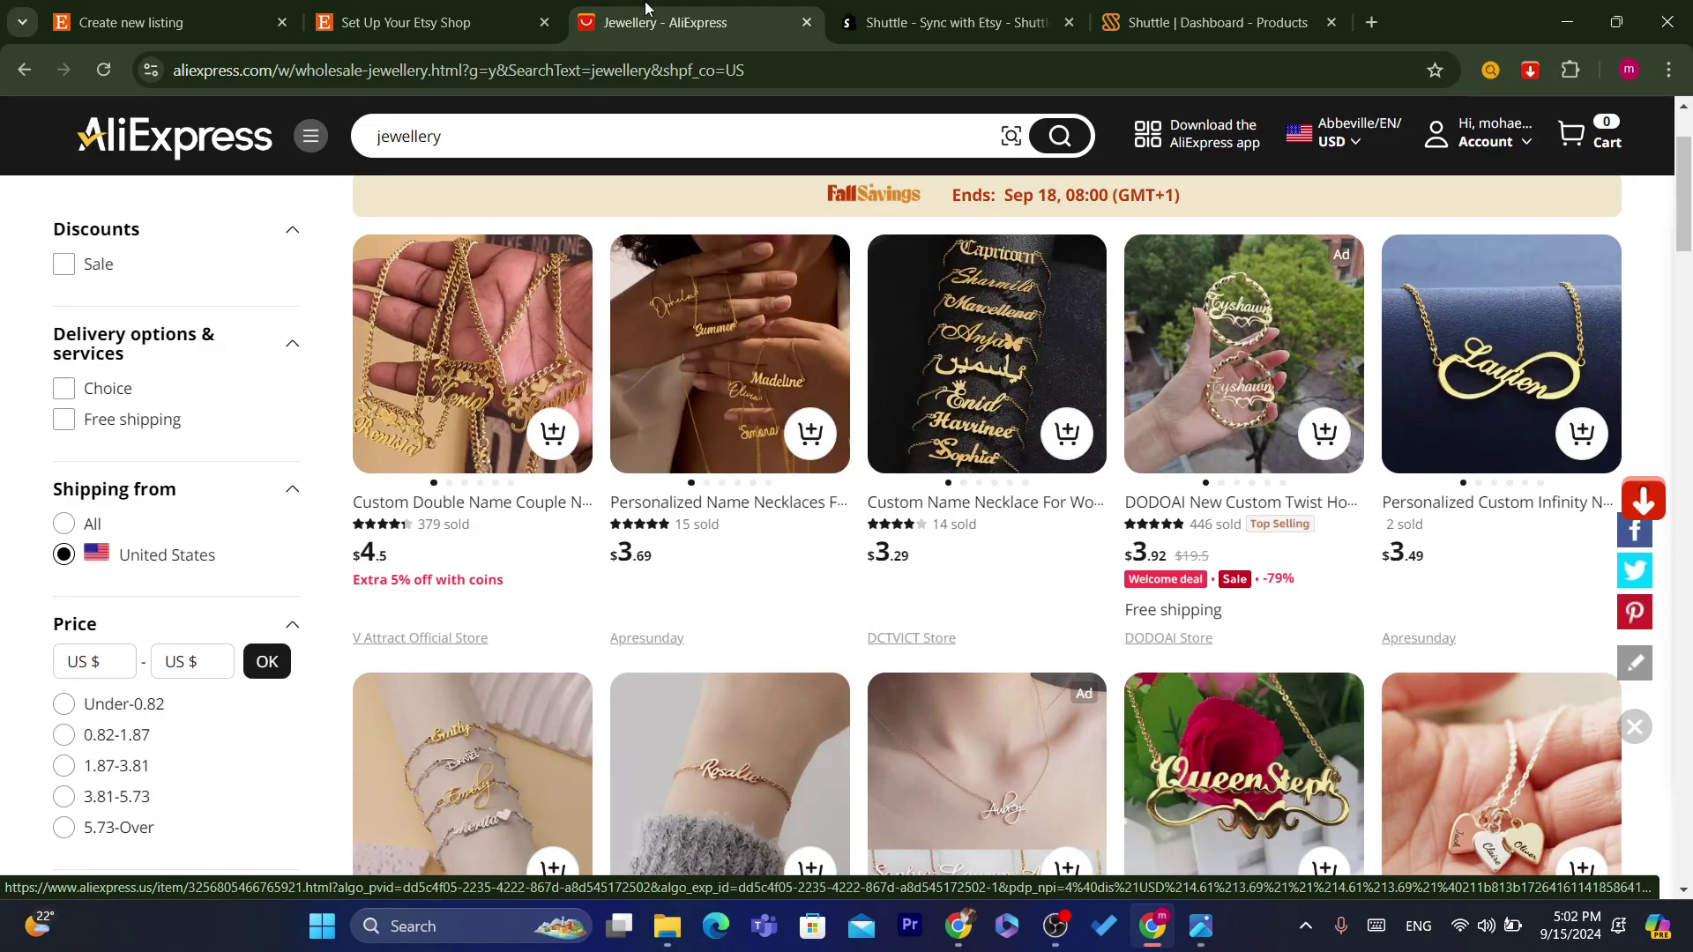
{"action": "left_click", "coordinate": [434, 9]}
{"action": "left_click_drag", "start_coordinate": [173, 582], "coordinate": [193, 574]}
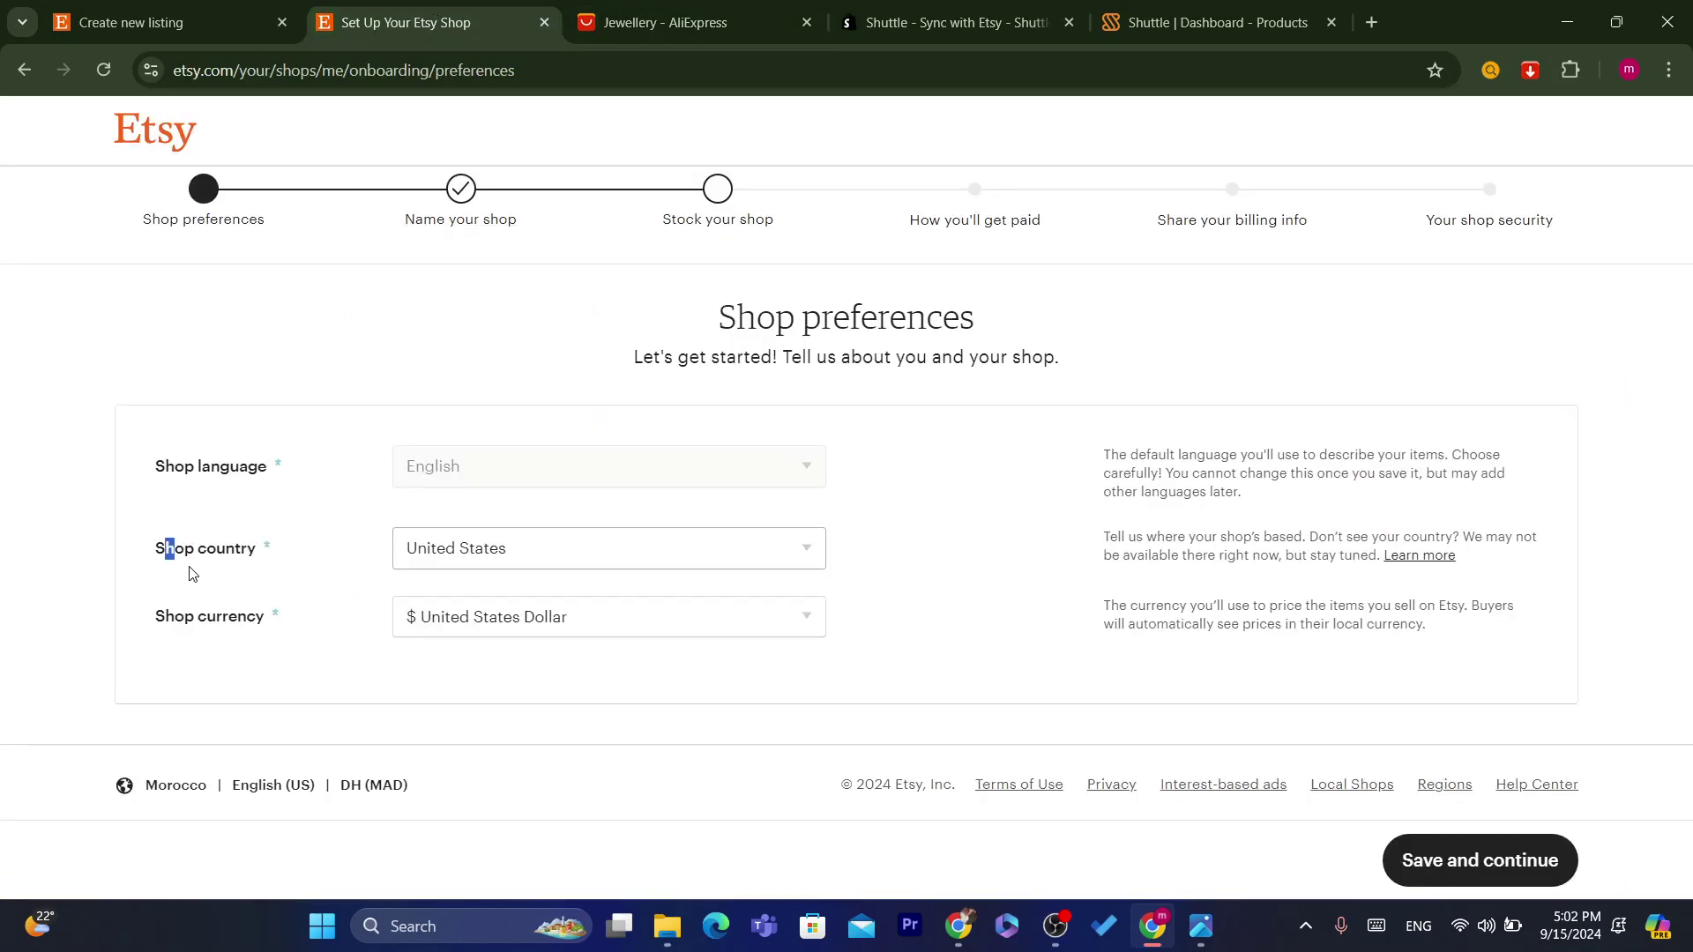
{"action": "left_click", "coordinate": [670, 20]}
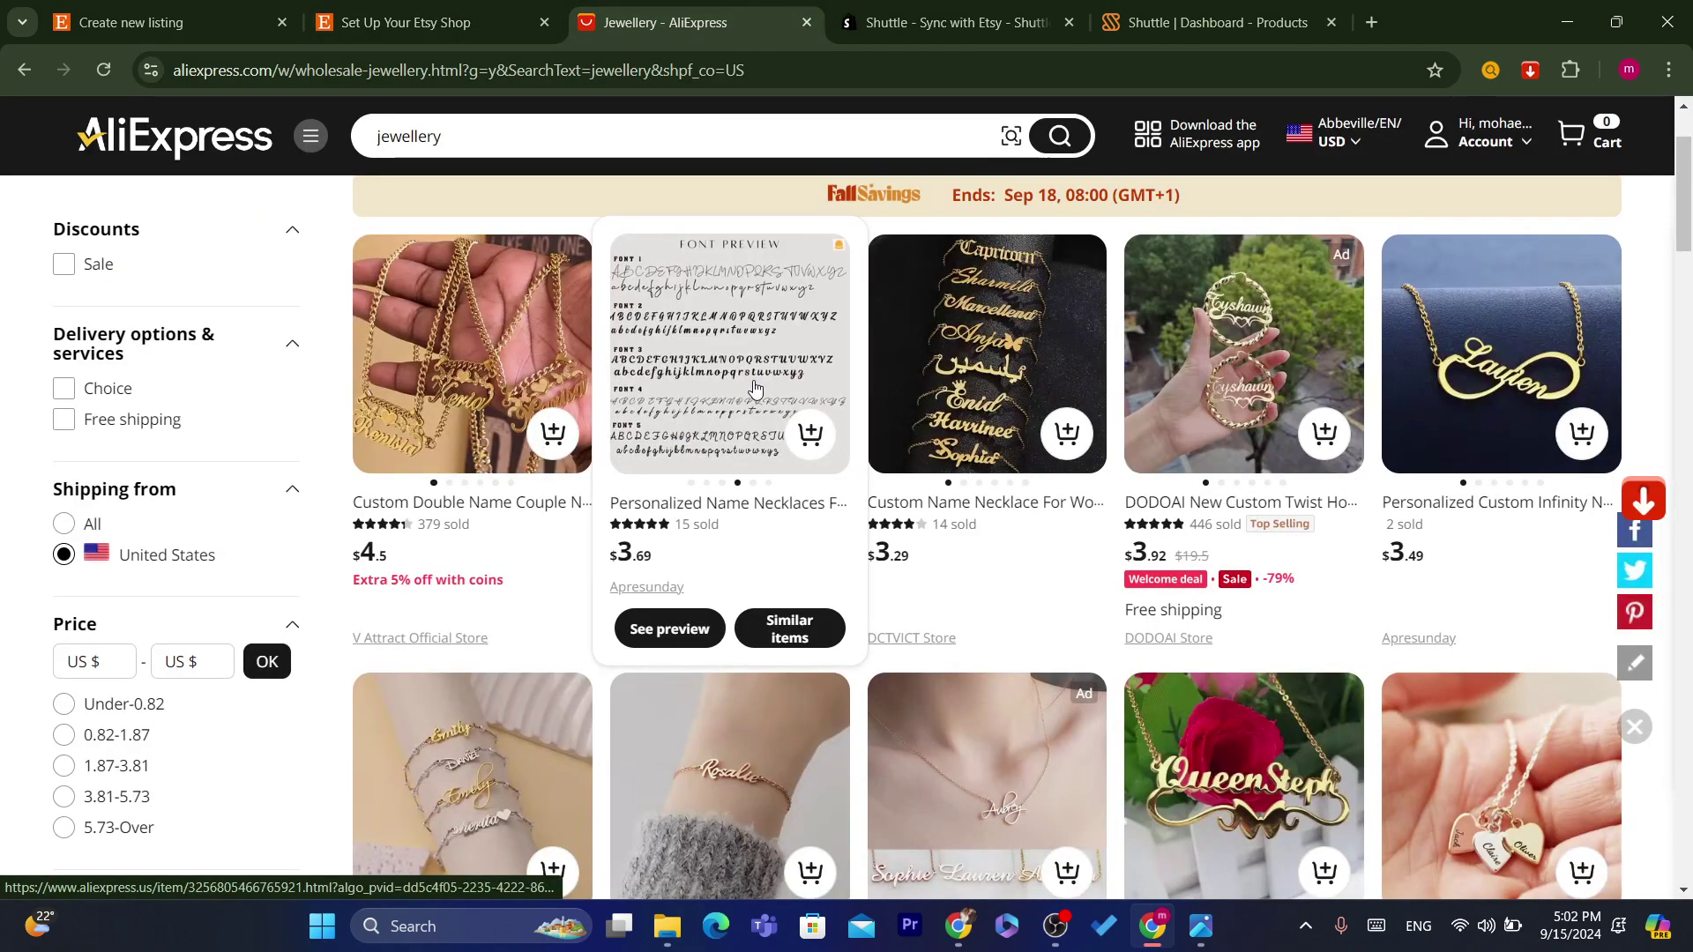
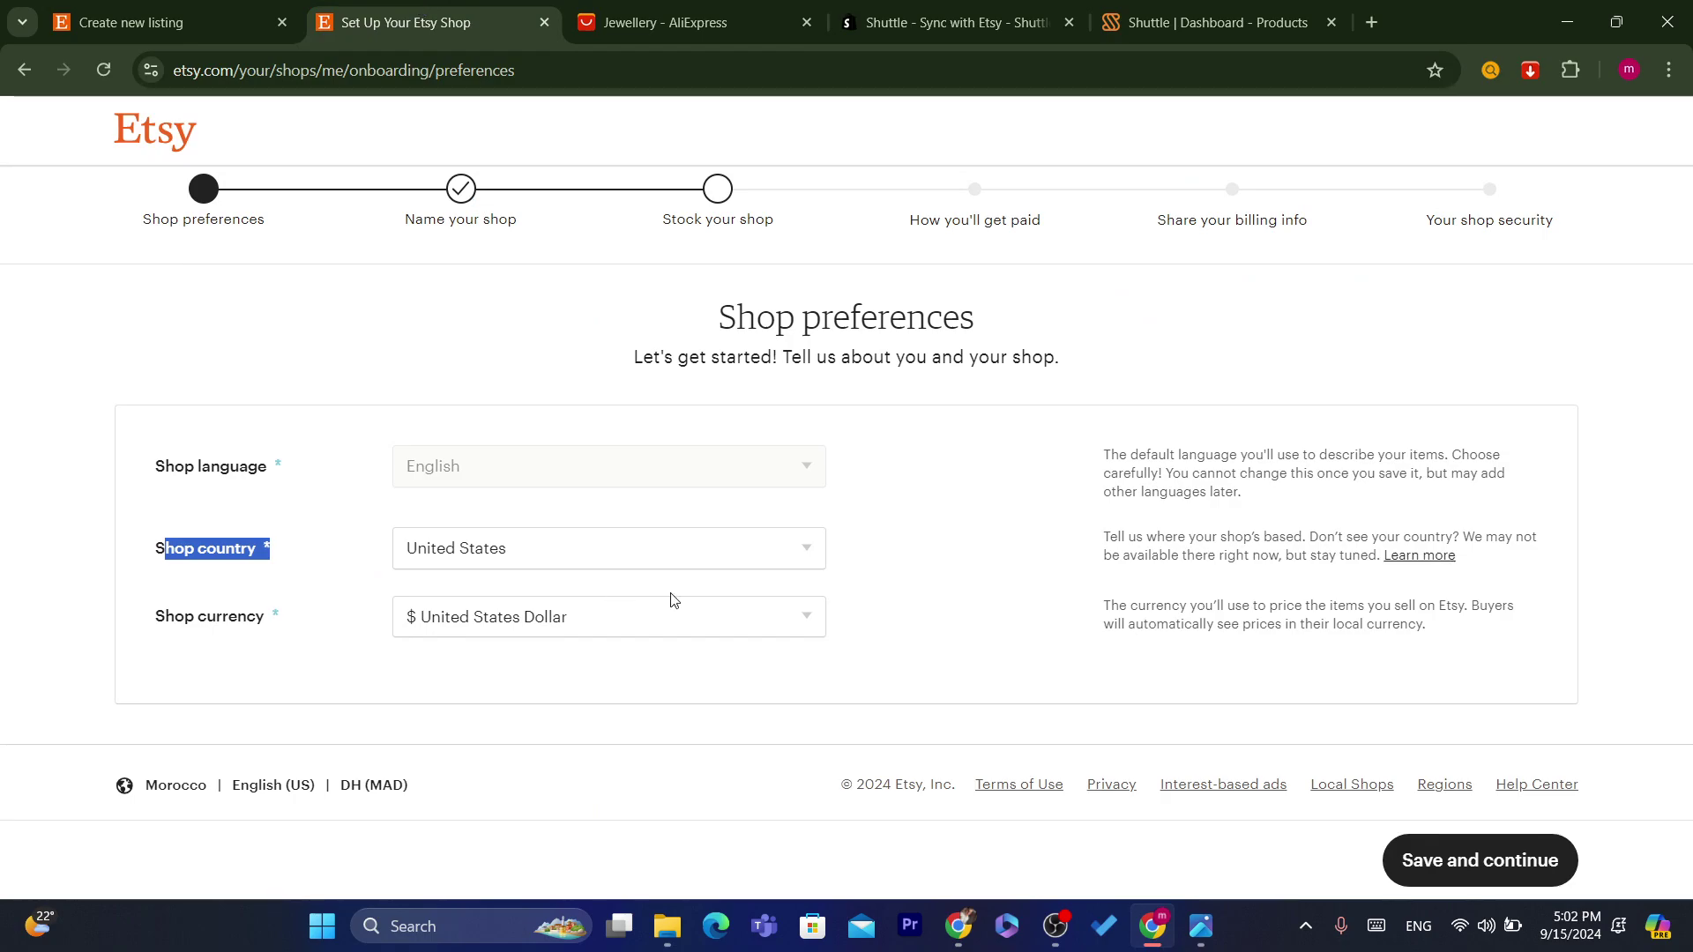
Save the shop preferences and the shop name HandmadeHeartStudio to reach the listing creation stage.
{"action": "left_click", "coordinate": [1463, 862]}
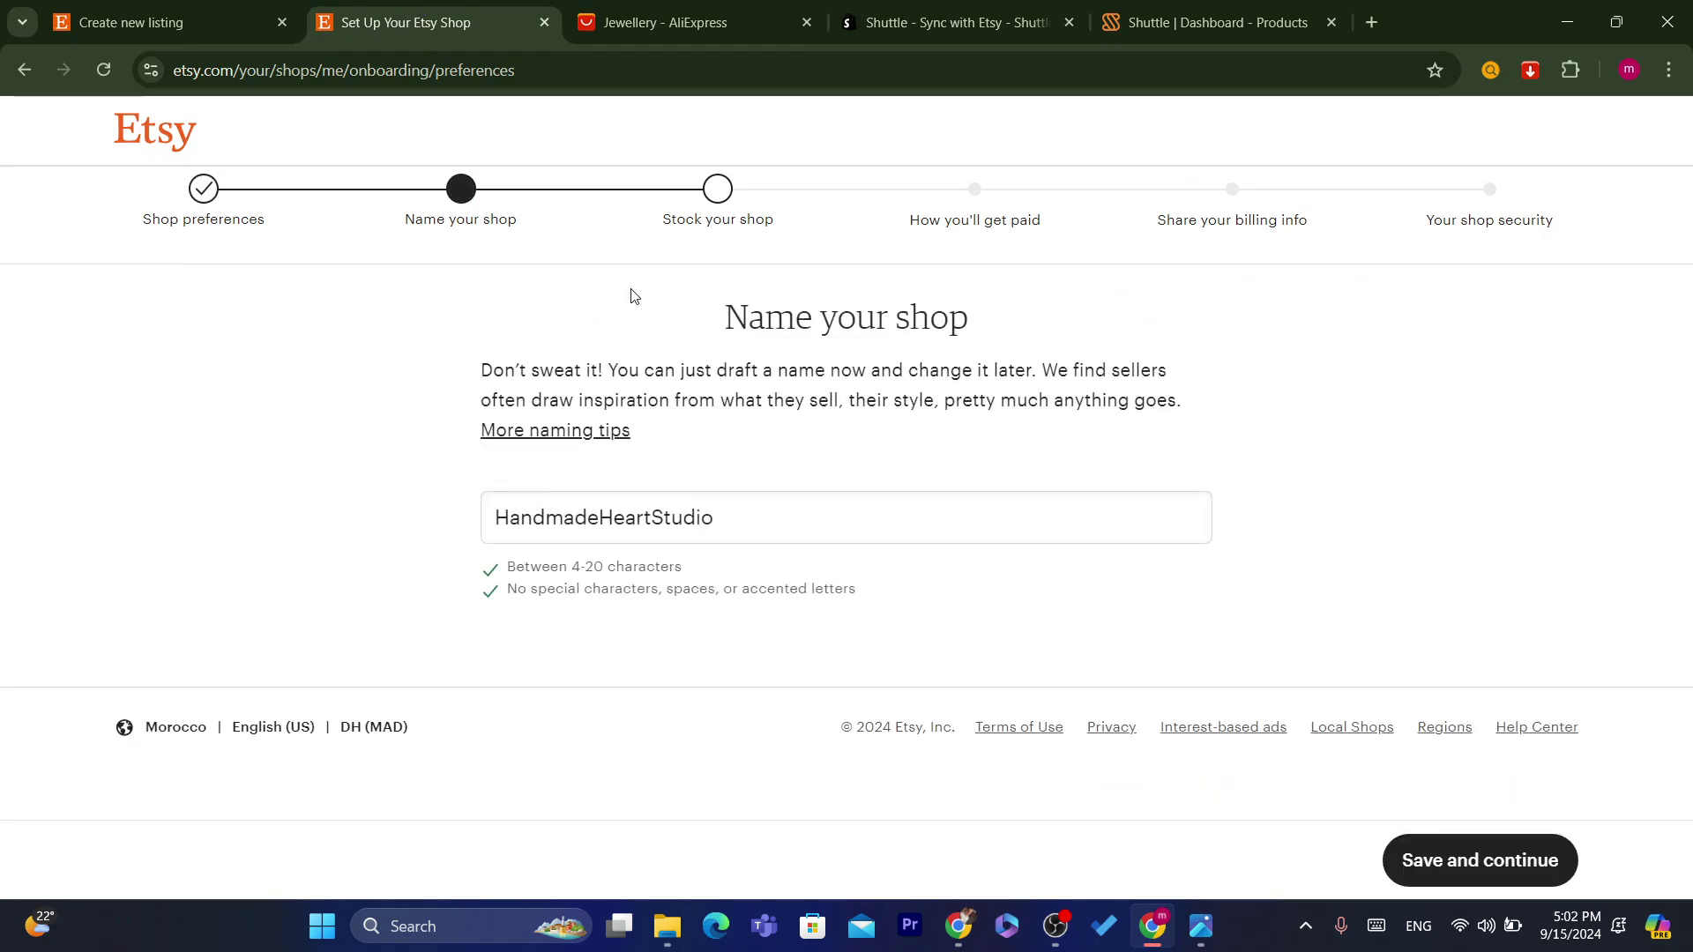
{"action": "left_click", "coordinate": [1518, 883]}
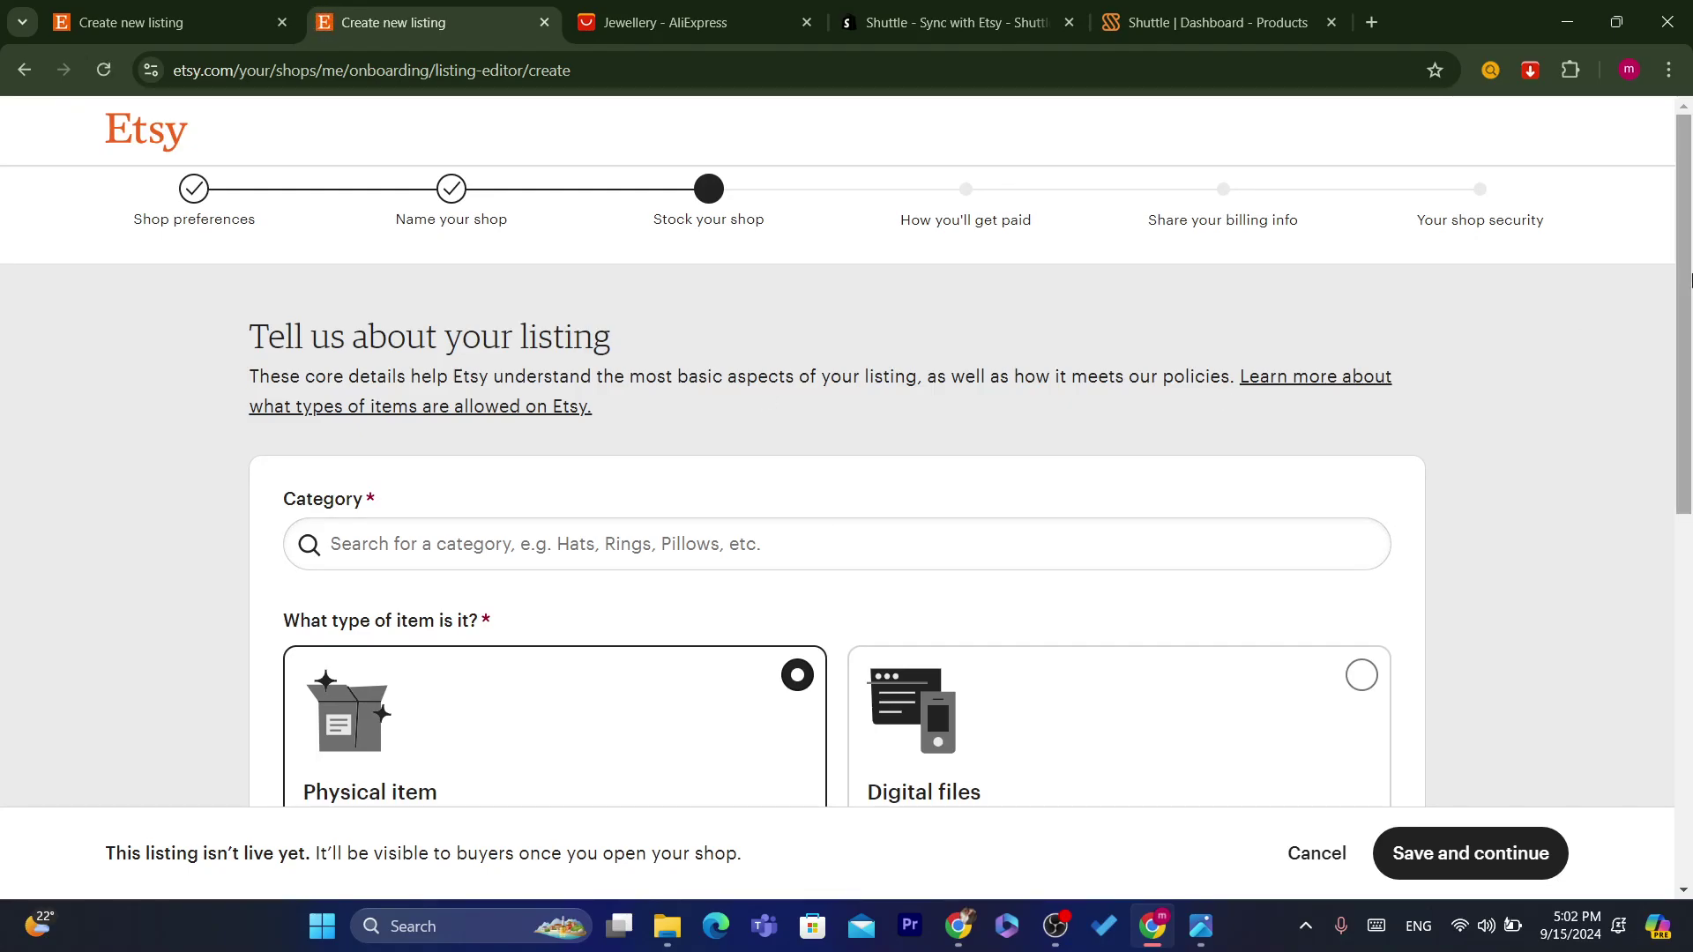
Describe the listing item as a finished product made by another company or person, with its making time set to Made To Order.
{"action": "scroll", "coordinate": [729, 415], "scroll_direction": "down", "scroll_amount": 8}
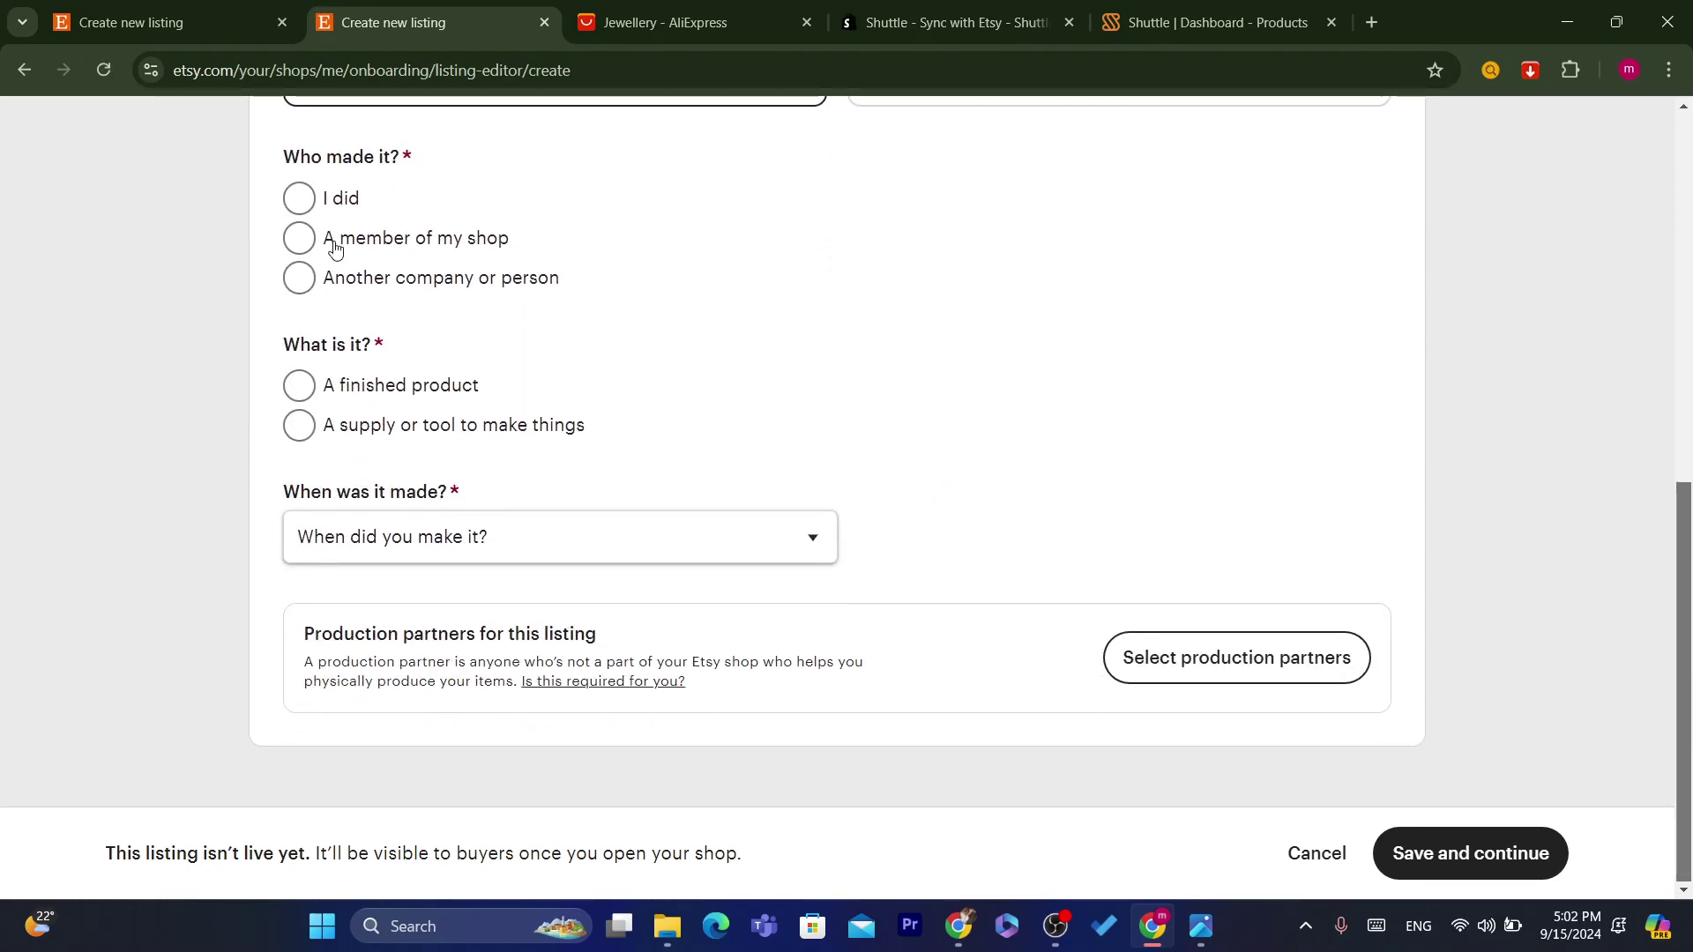
{"action": "left_click", "coordinate": [290, 290]}
{"action": "triple_click", "coordinate": [462, 287]}
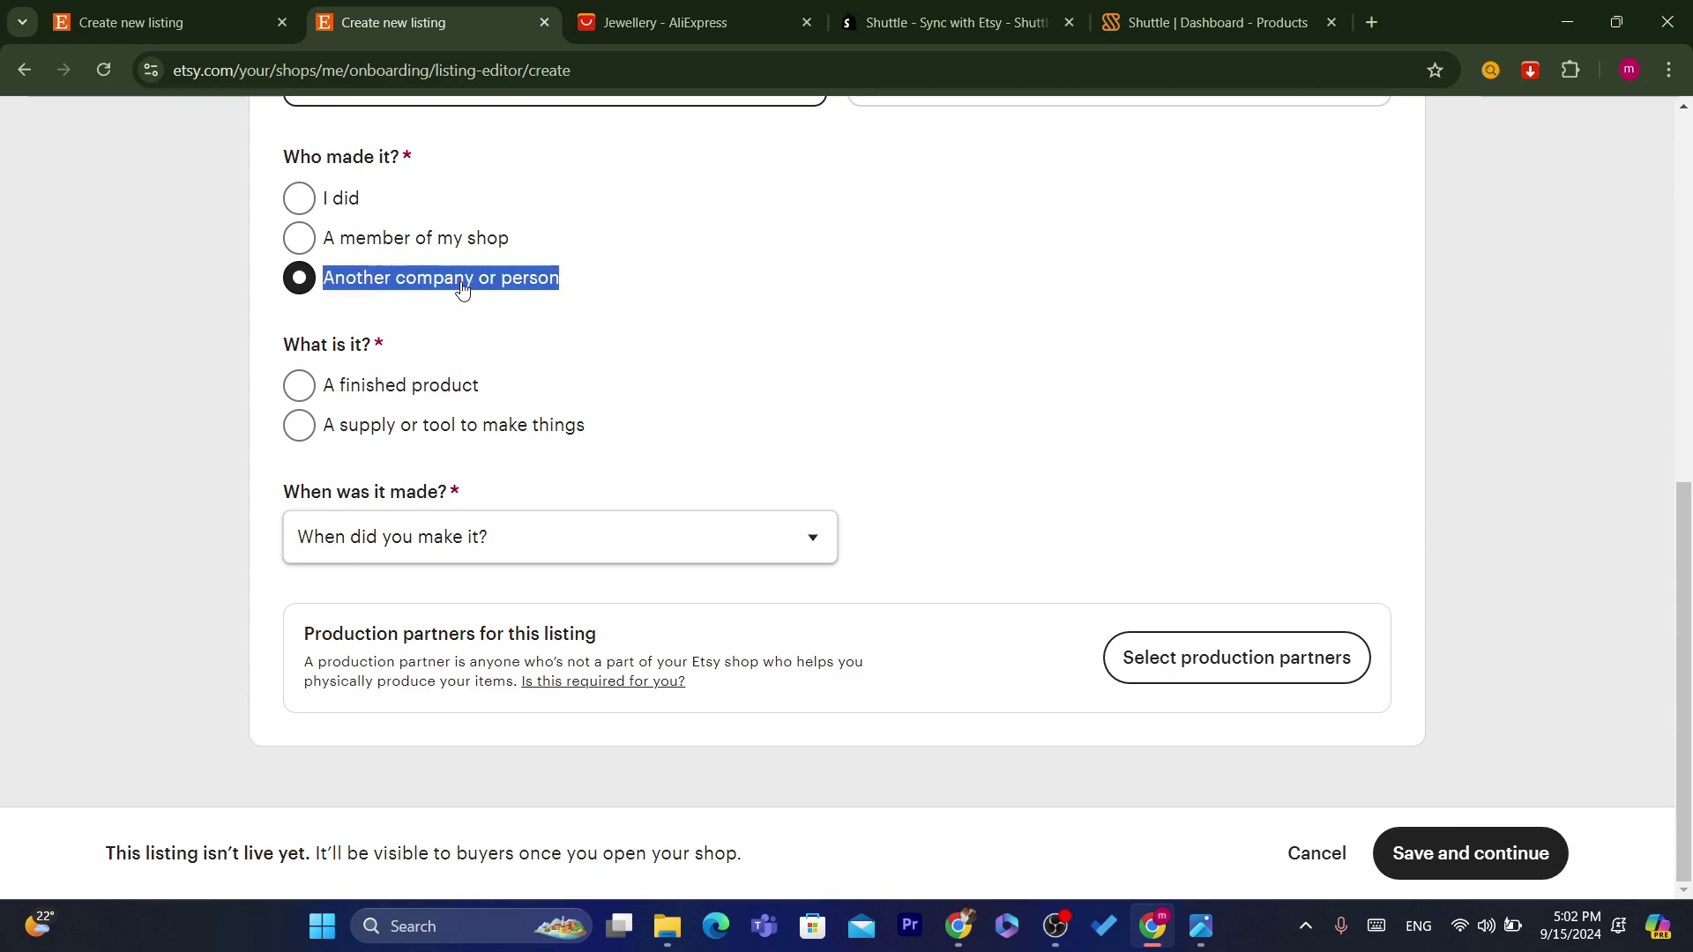
{"action": "triple_click", "coordinate": [341, 287]}
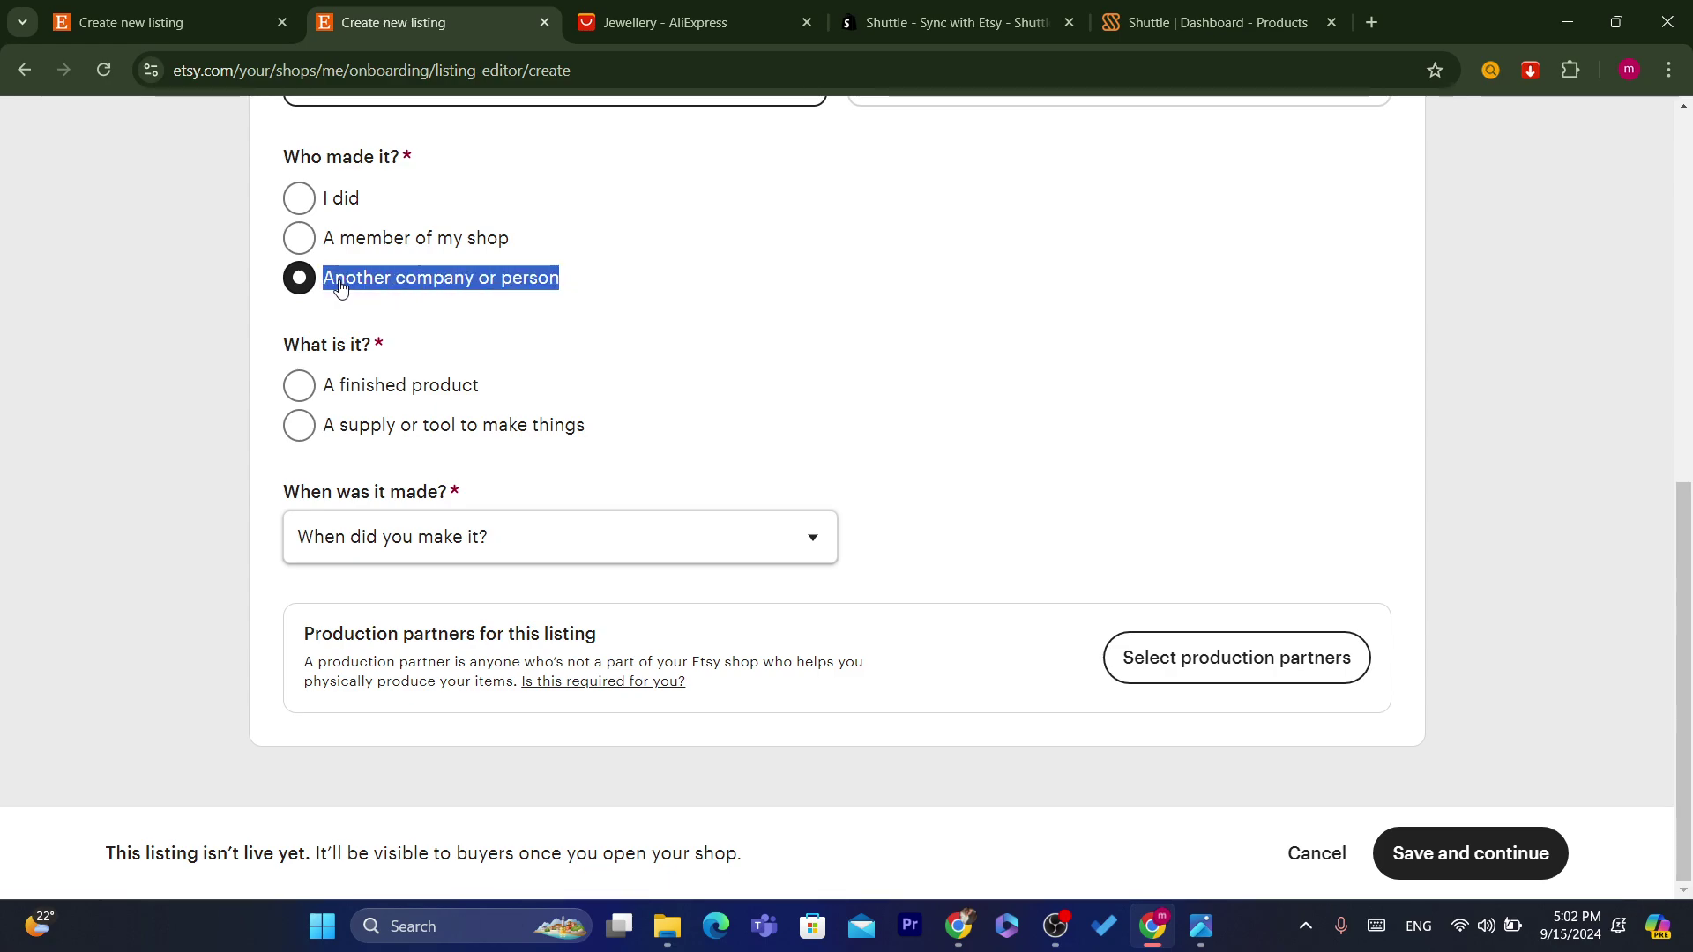
{"action": "left_click", "coordinate": [930, 432]}
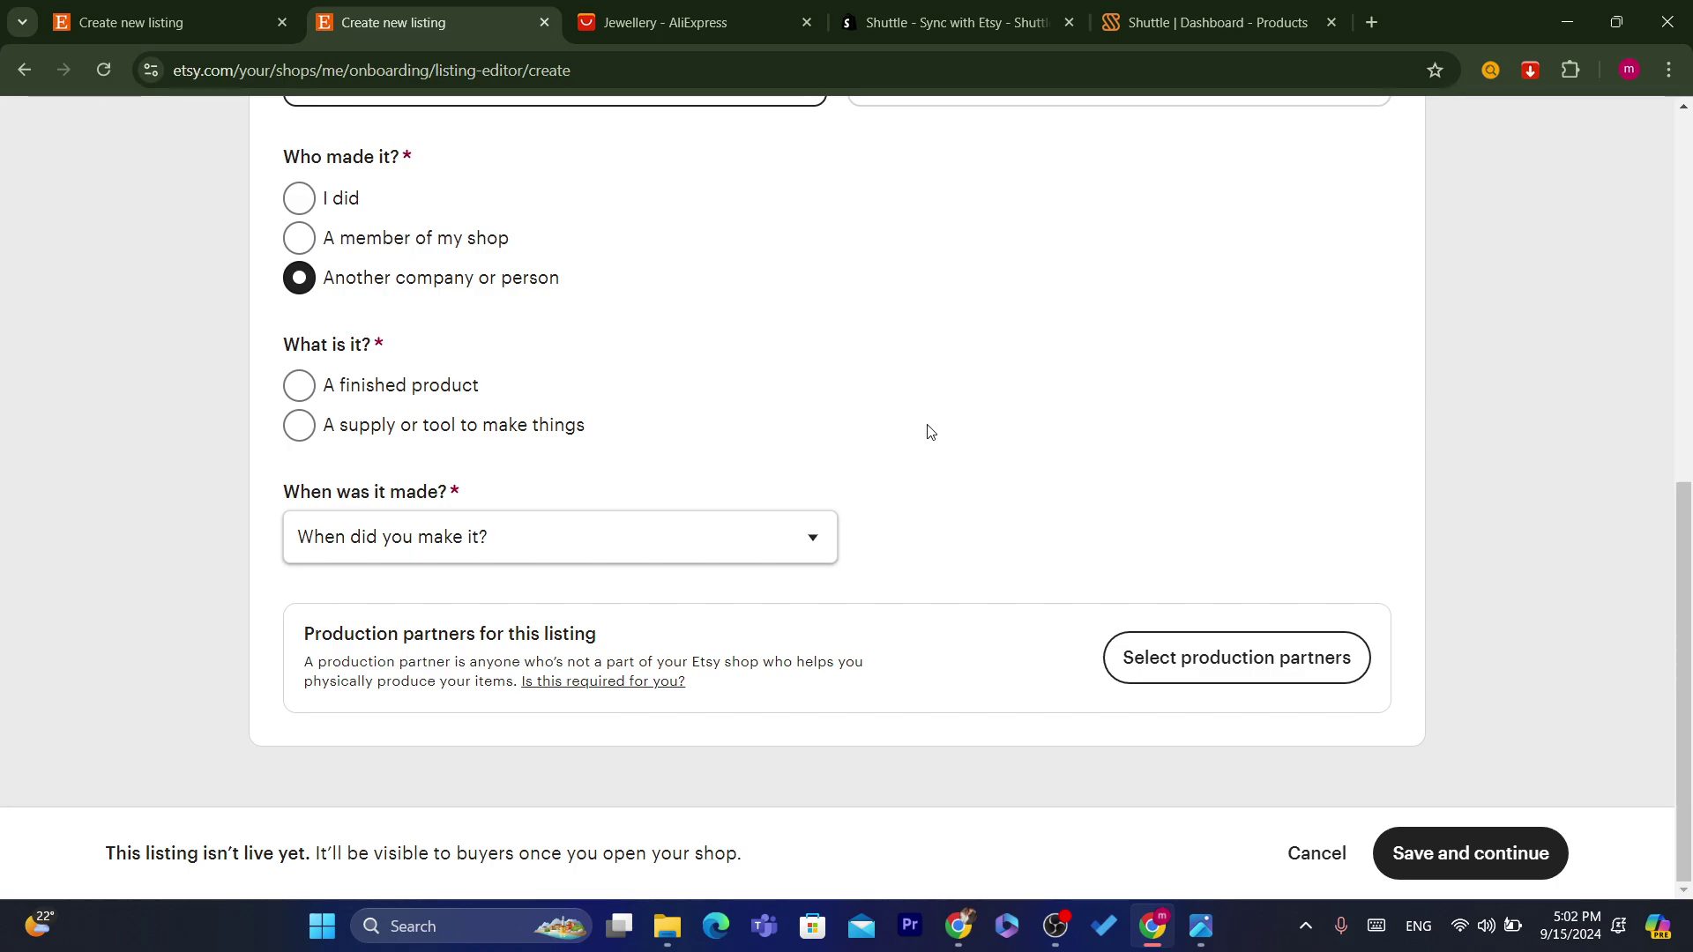
{"action": "left_click", "coordinate": [400, 561]}
{"action": "left_click", "coordinate": [365, 69]}
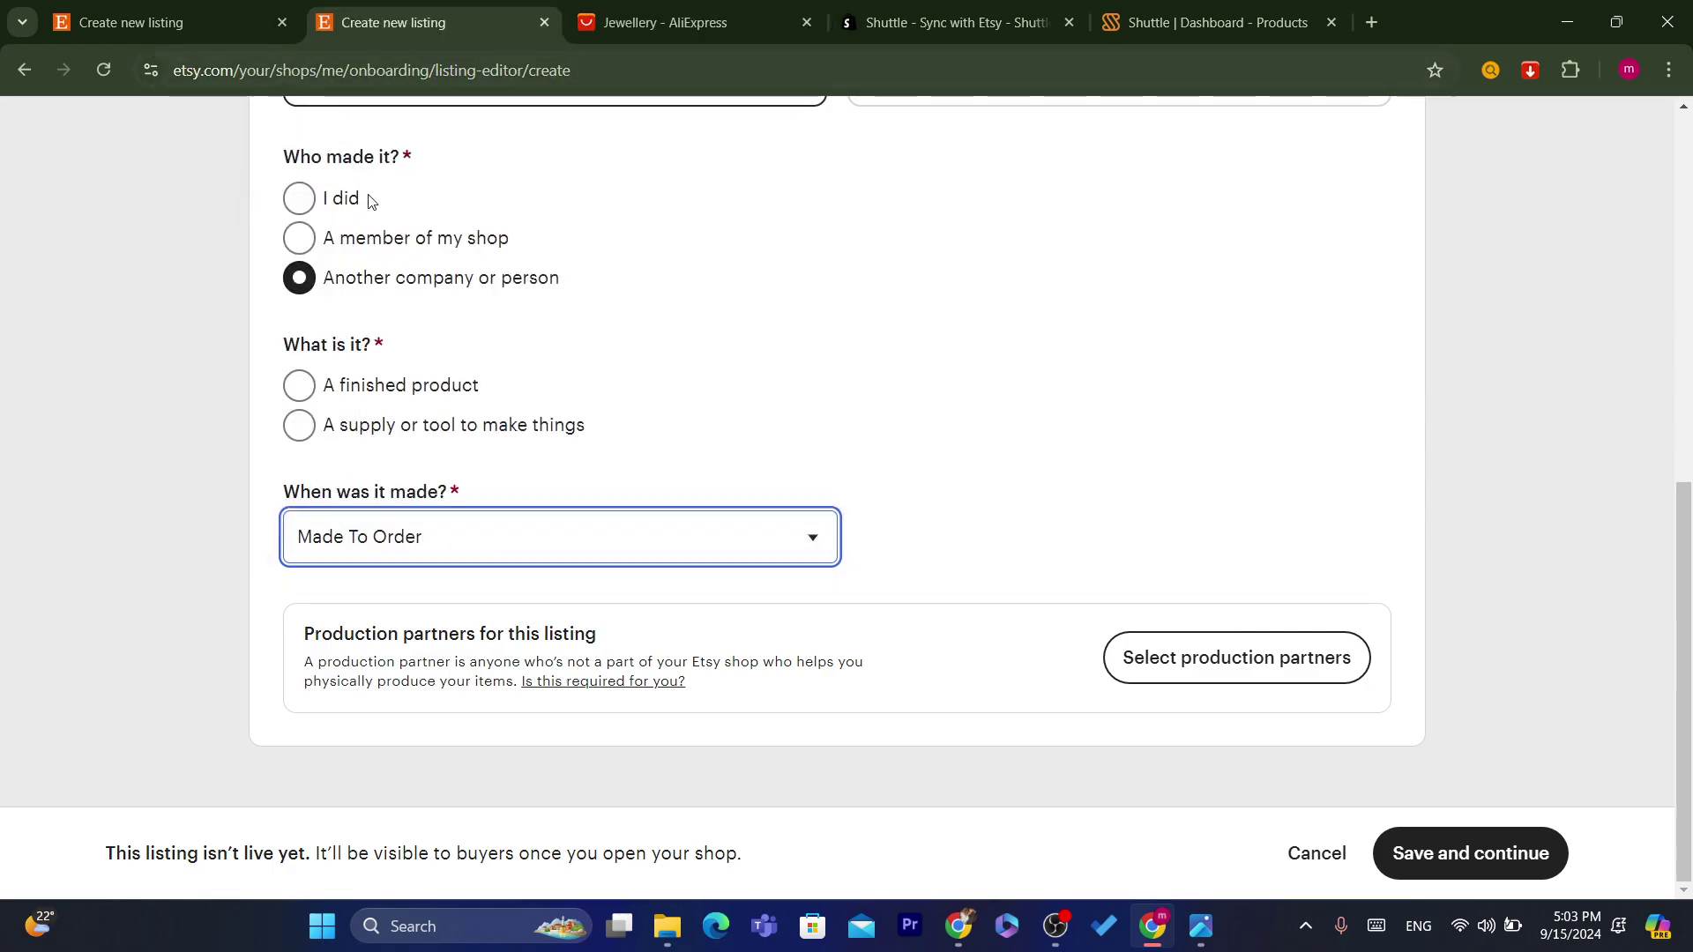
{"action": "left_click", "coordinate": [340, 385]}
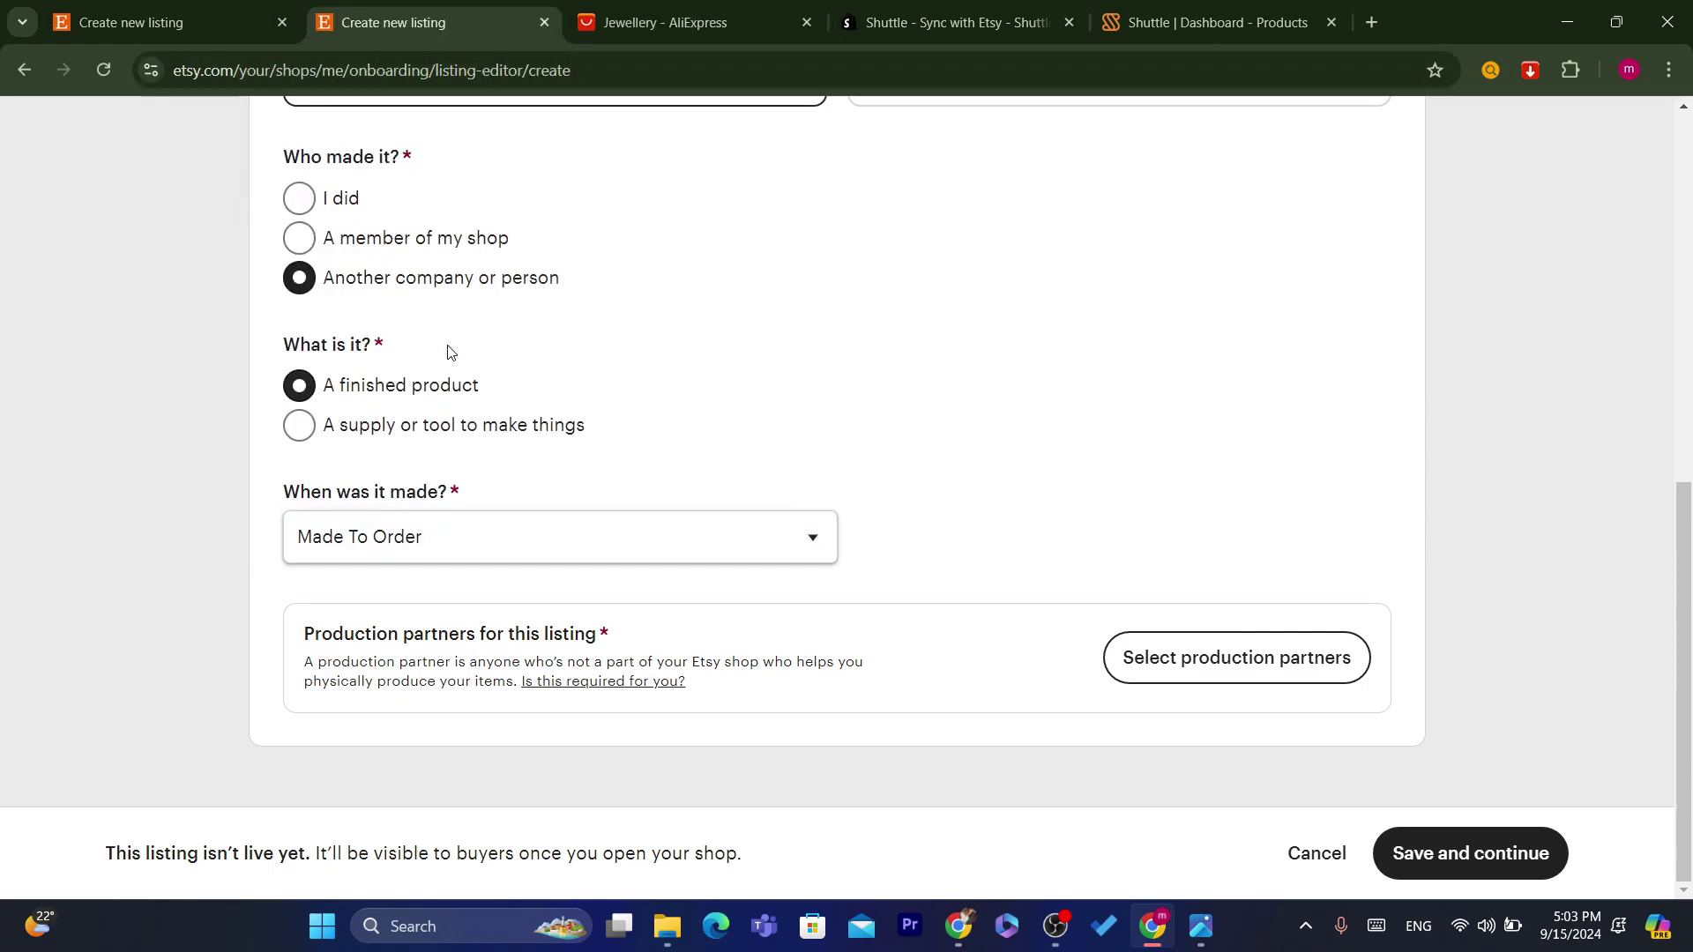
Examine the fields required for creating a new production partner for this listing, and leave the form without saving.
{"action": "left_click", "coordinate": [1175, 675]}
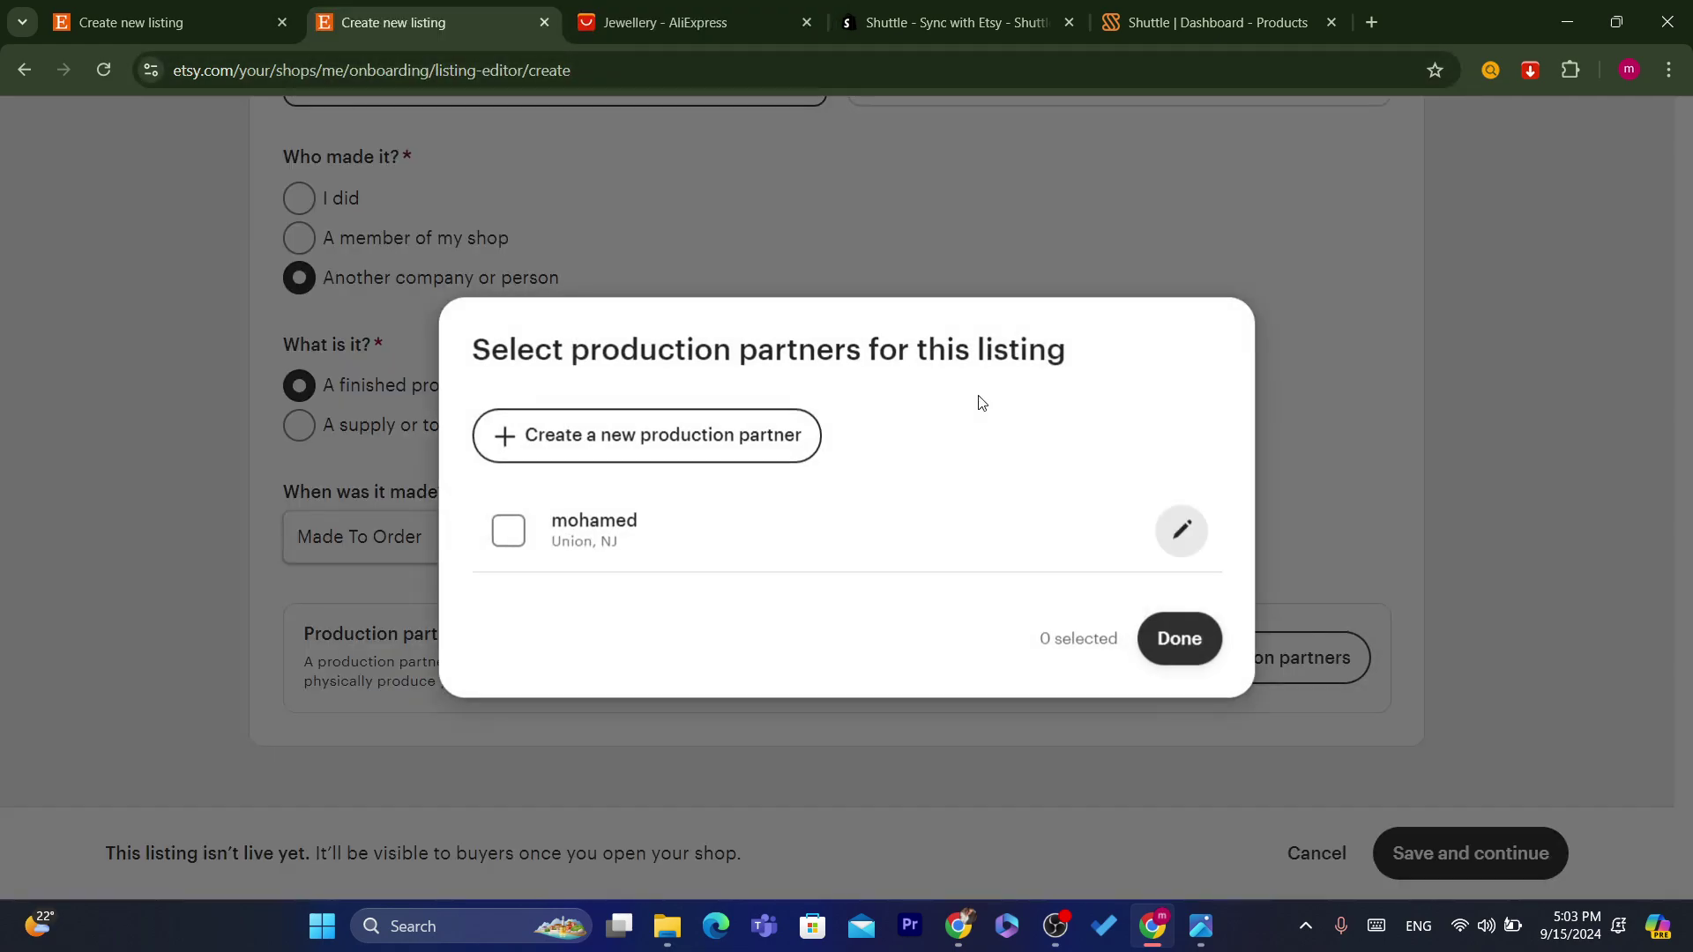
{"action": "left_click", "coordinate": [680, 452]}
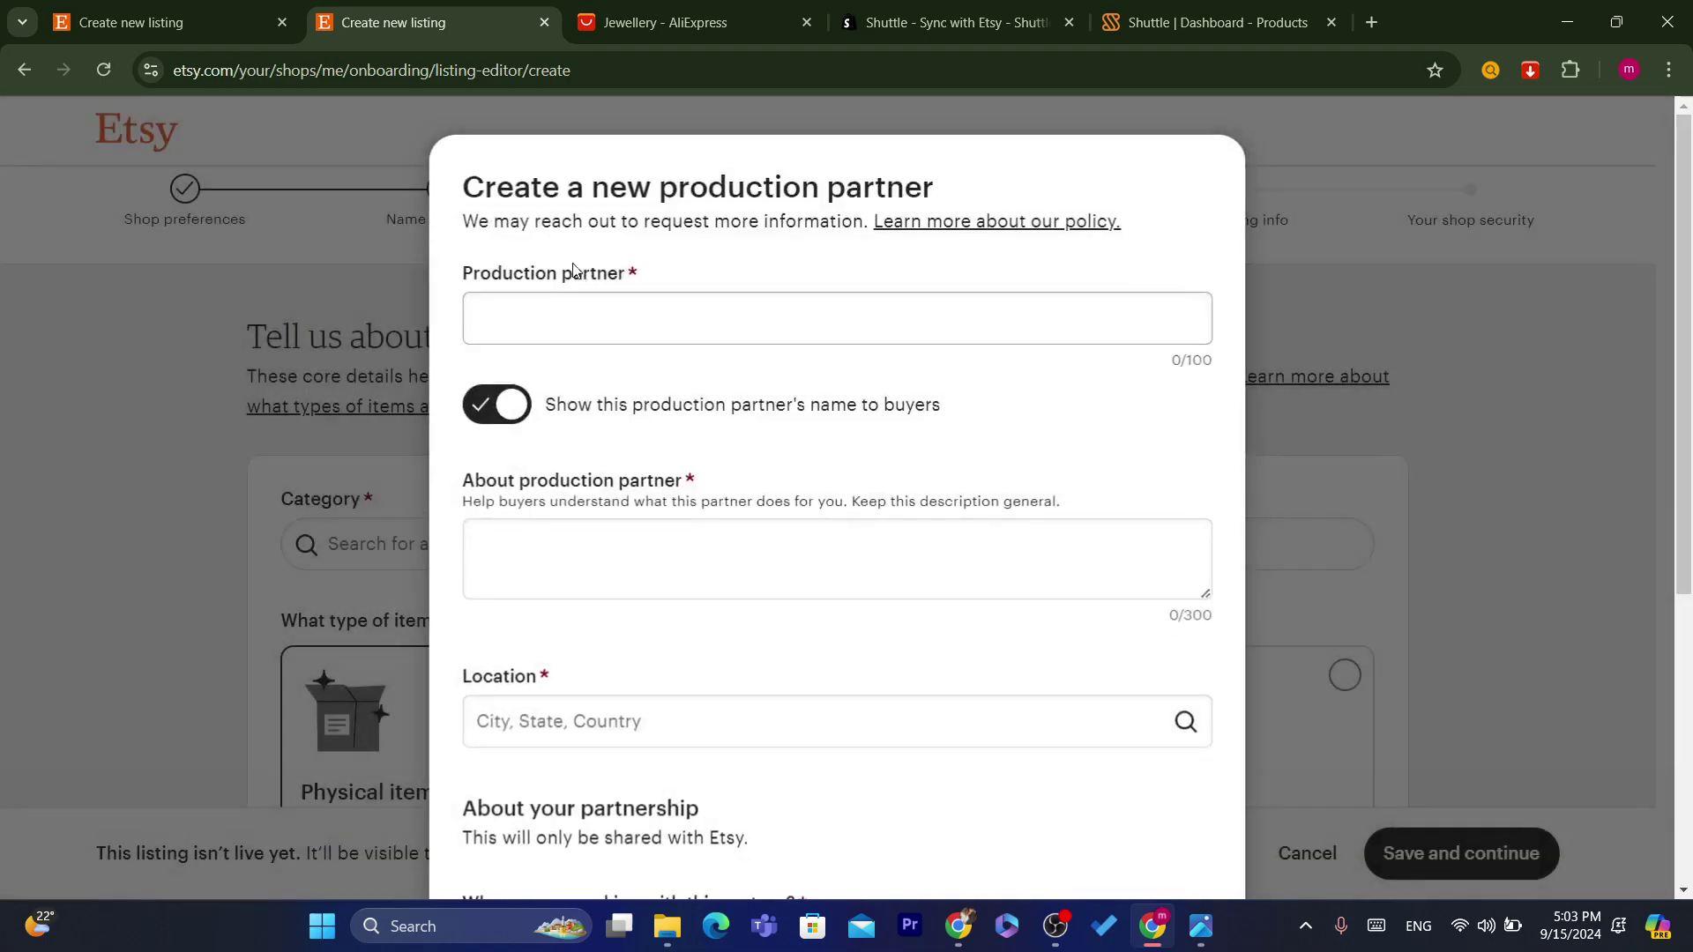
{"action": "left_click", "coordinate": [583, 320]}
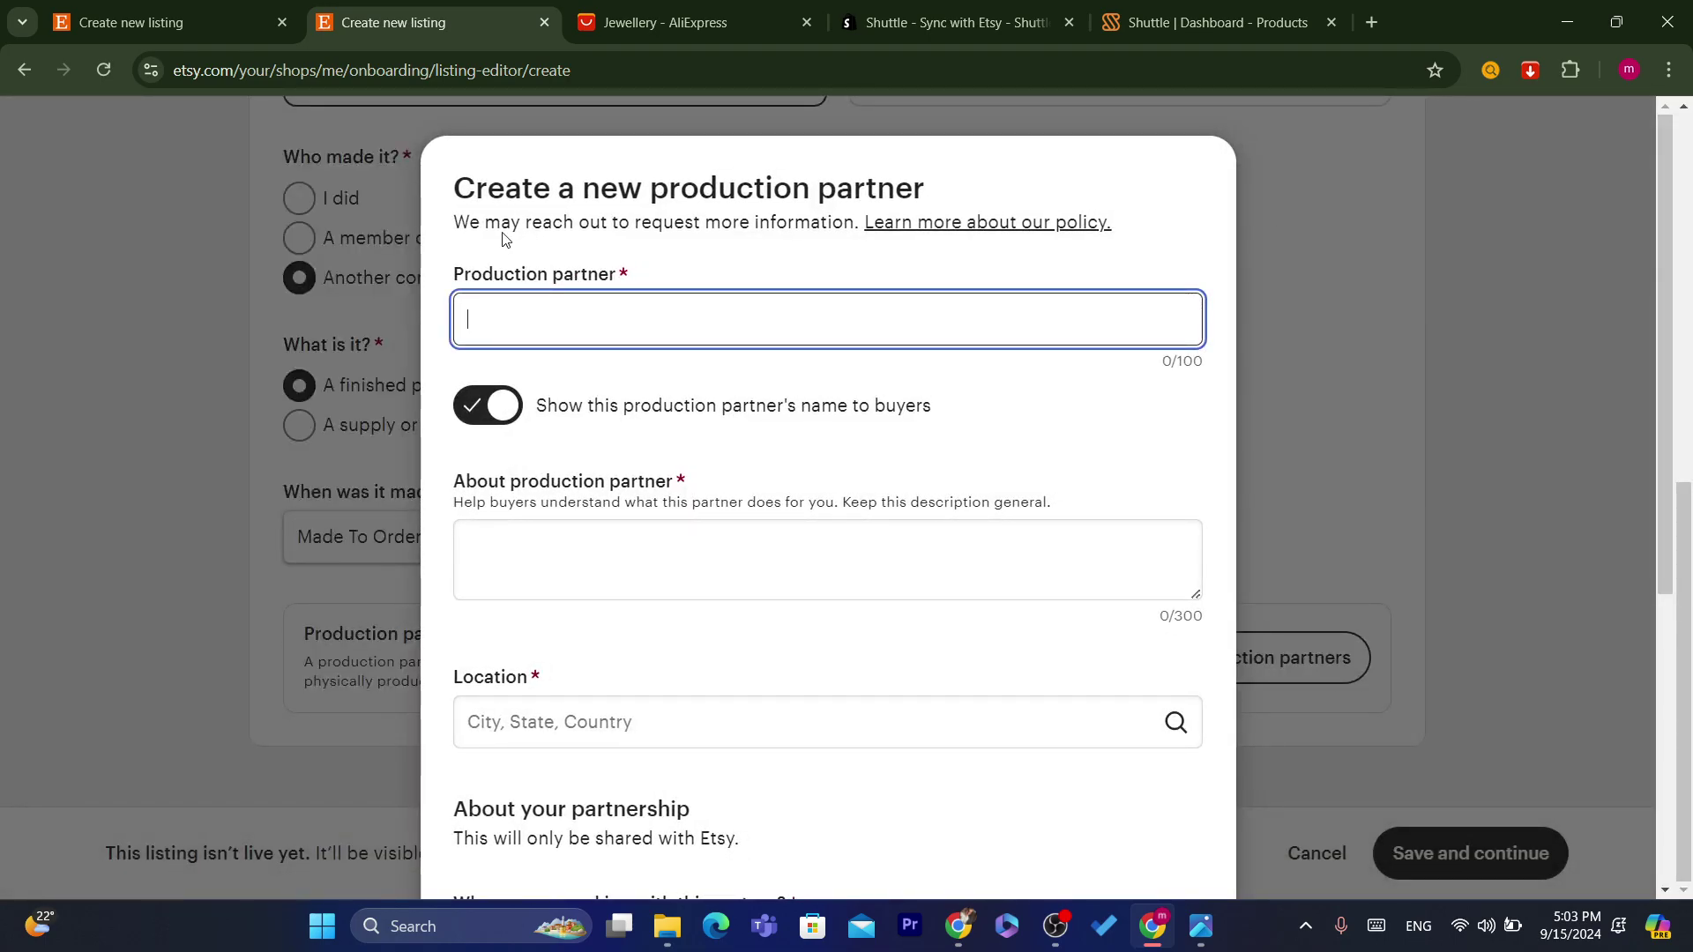
{"action": "left_click_drag", "start_coordinate": [471, 224], "coordinate": [677, 222]}
{"action": "left_click", "coordinate": [679, 224]}
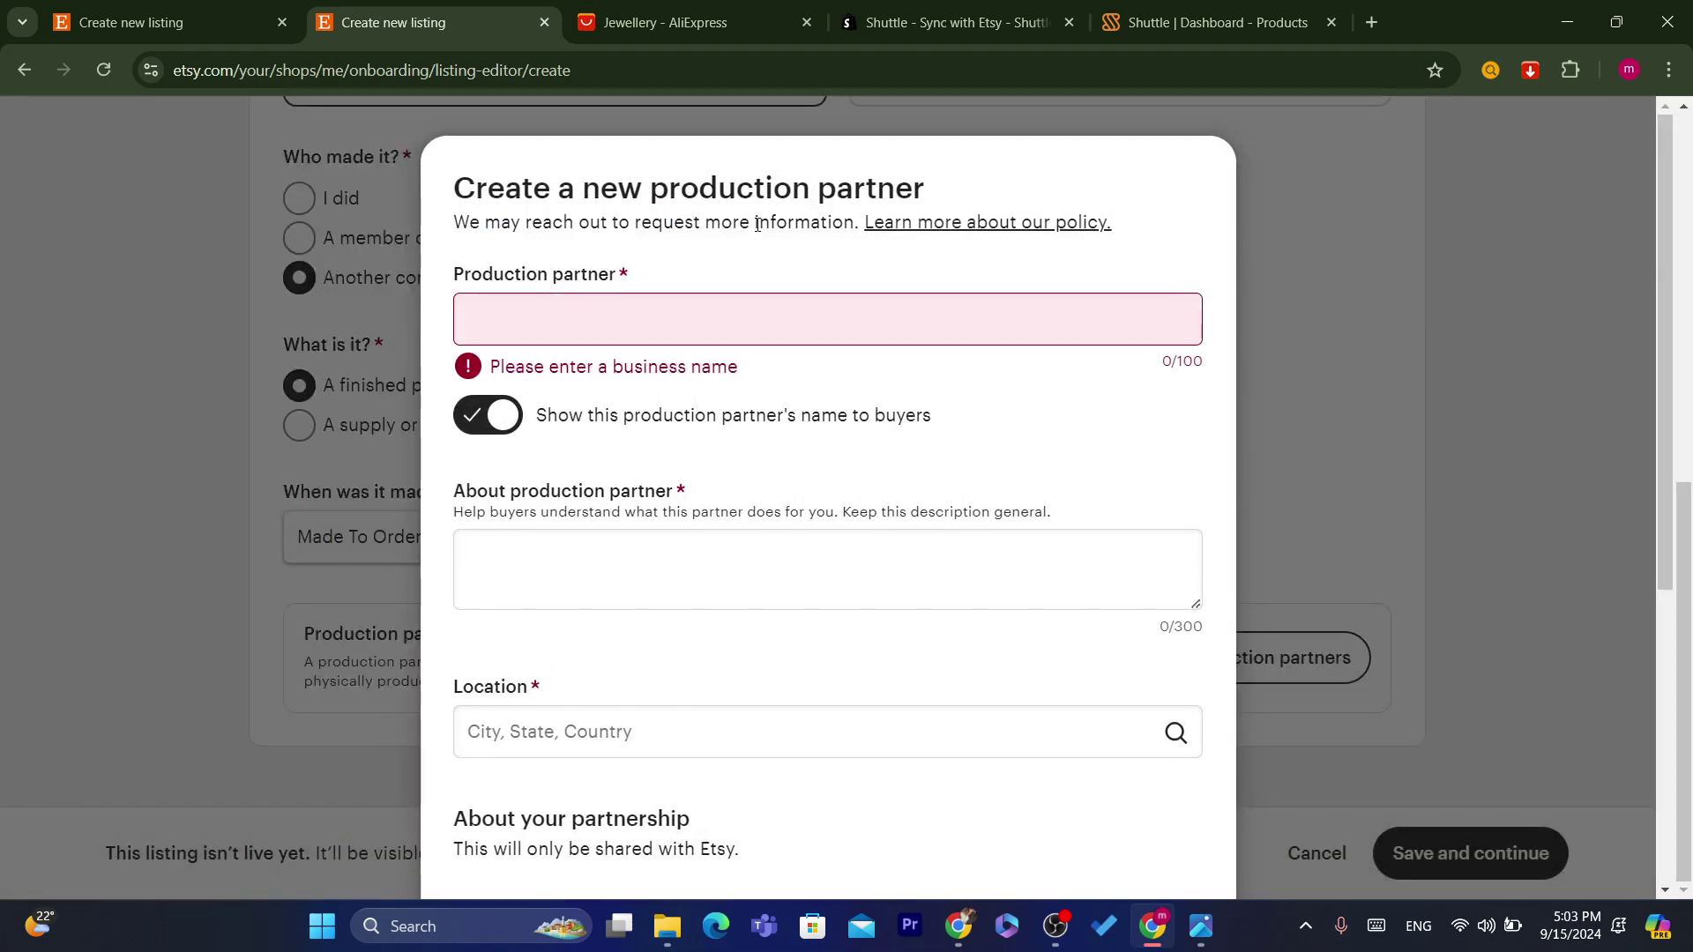
{"action": "triple_click", "coordinate": [758, 226]}
{"action": "left_click", "coordinate": [523, 313]}
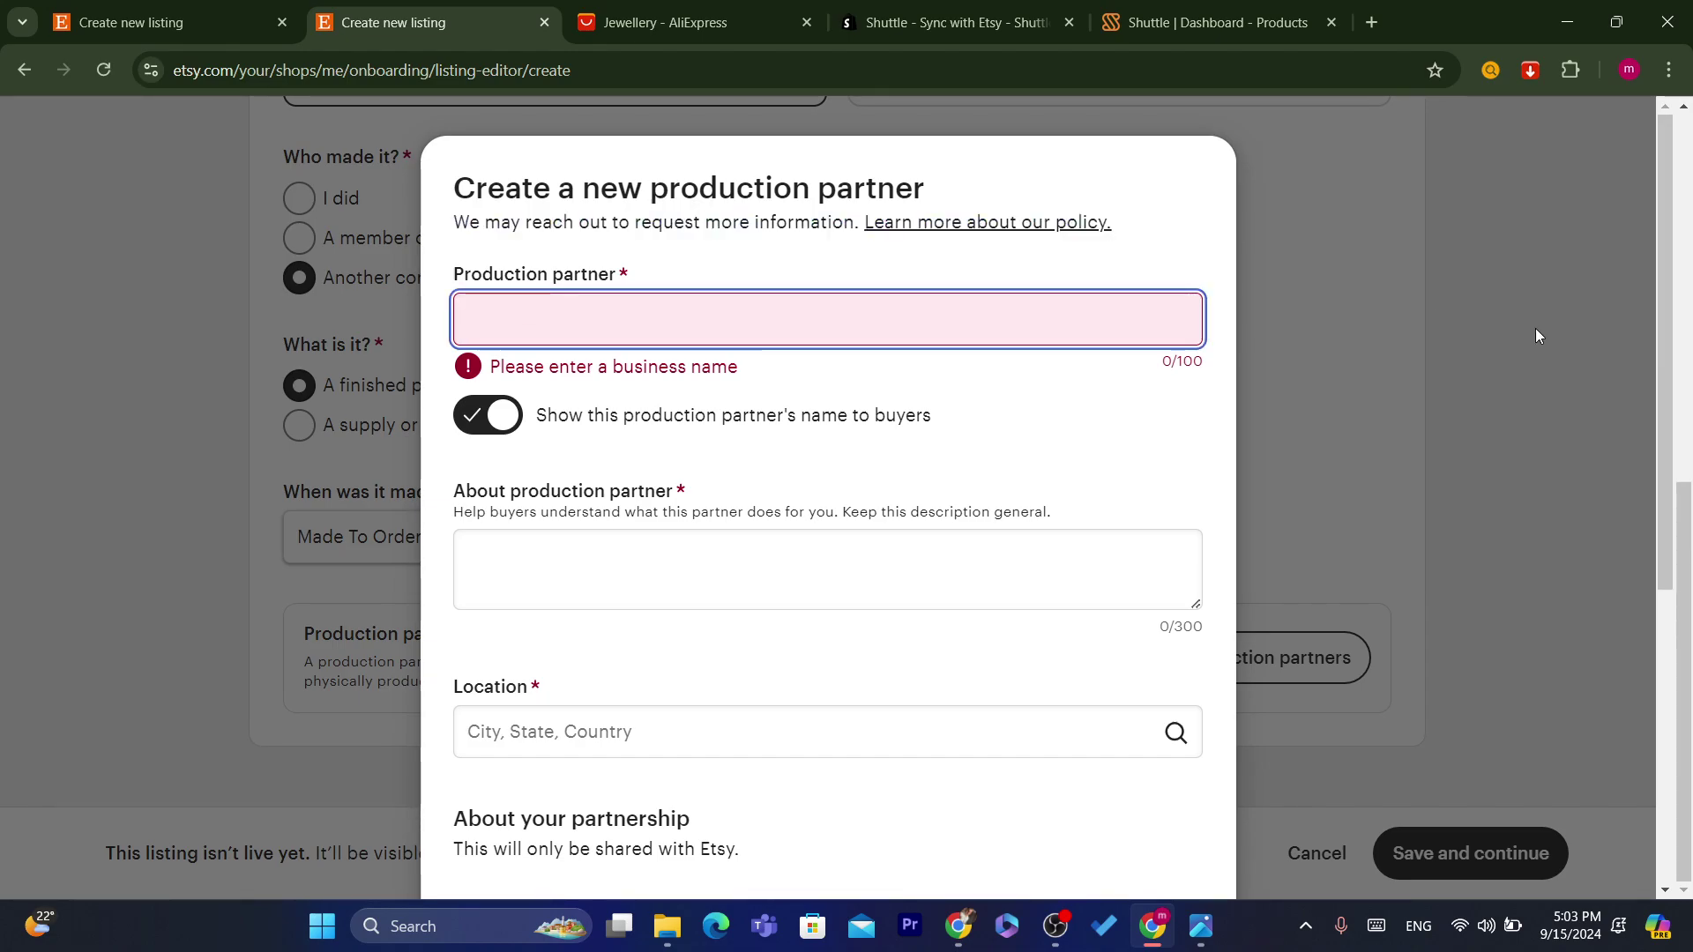
{"action": "left_click", "coordinate": [592, 556]}
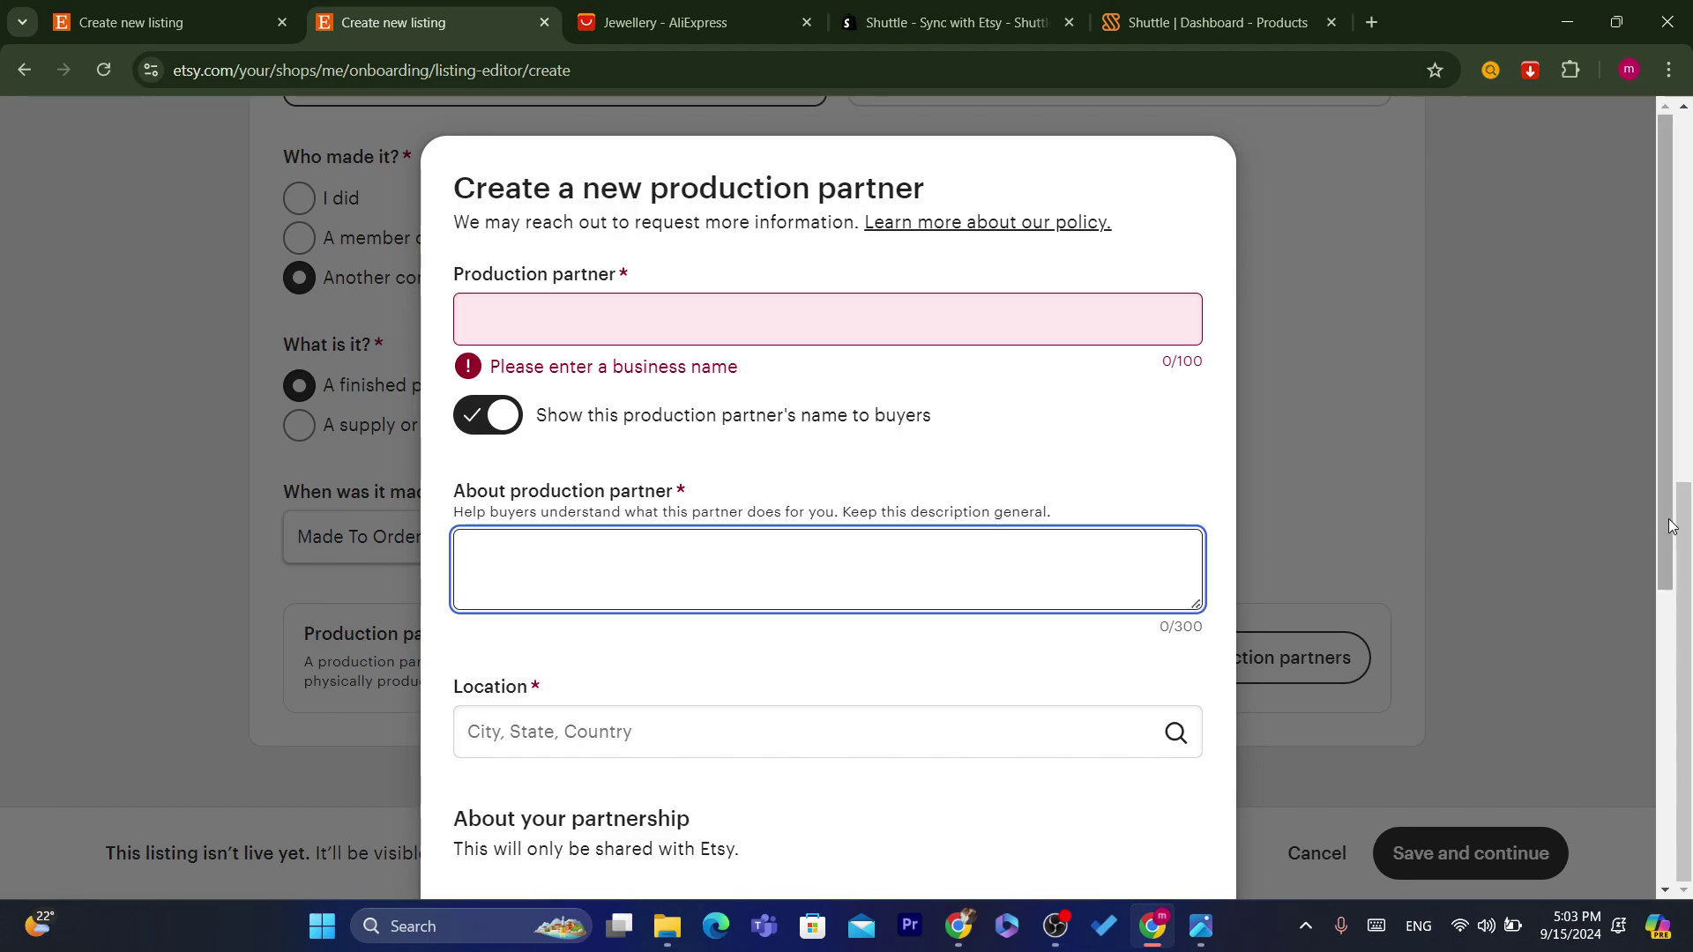
{"action": "left_click", "coordinate": [1688, 787]}
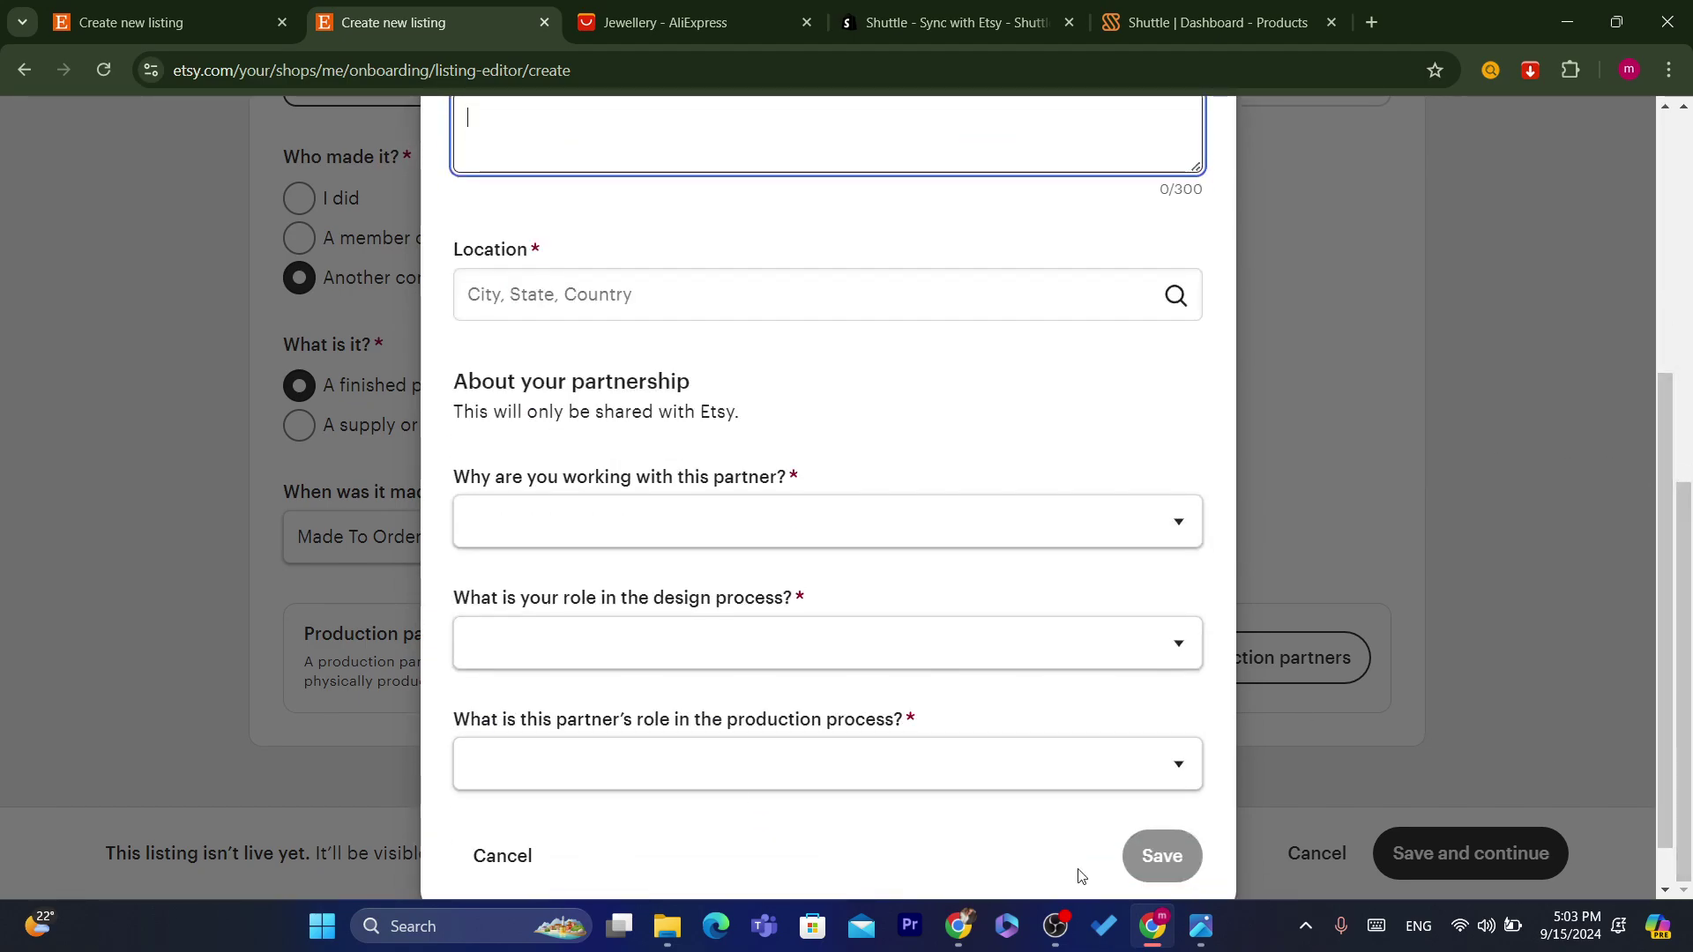
{"action": "left_click", "coordinate": [509, 877]}
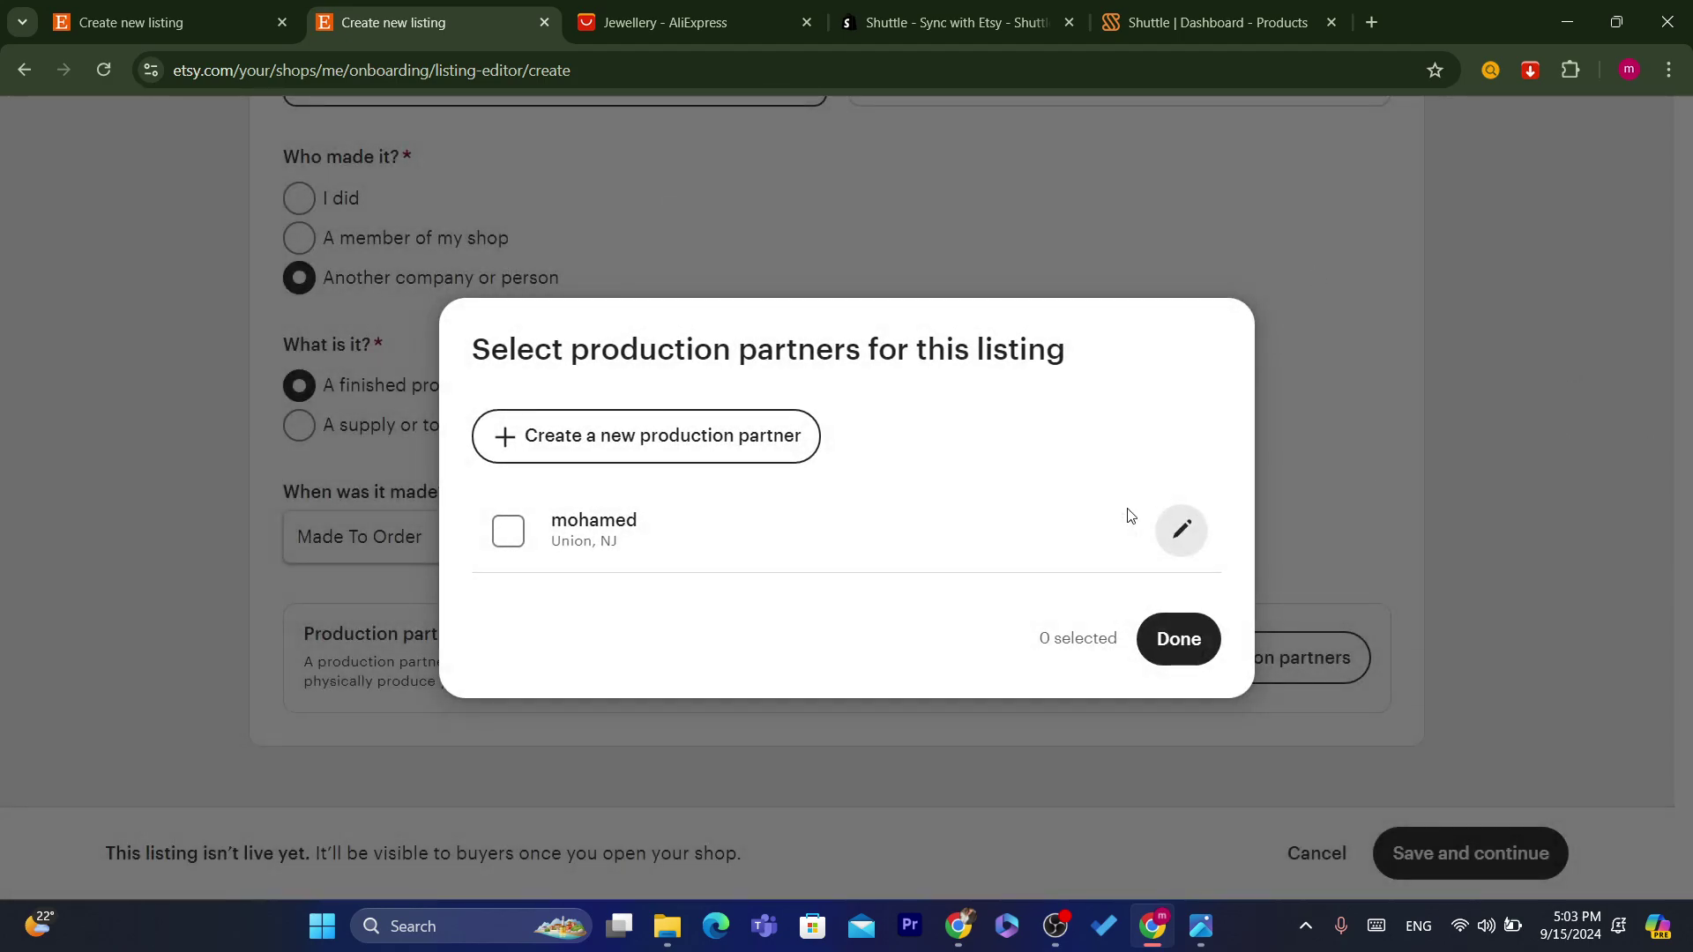
{"action": "left_click", "coordinate": [1466, 696]}
{"action": "scroll", "coordinate": [499, 217], "scroll_direction": "up", "scroll_amount": 15}
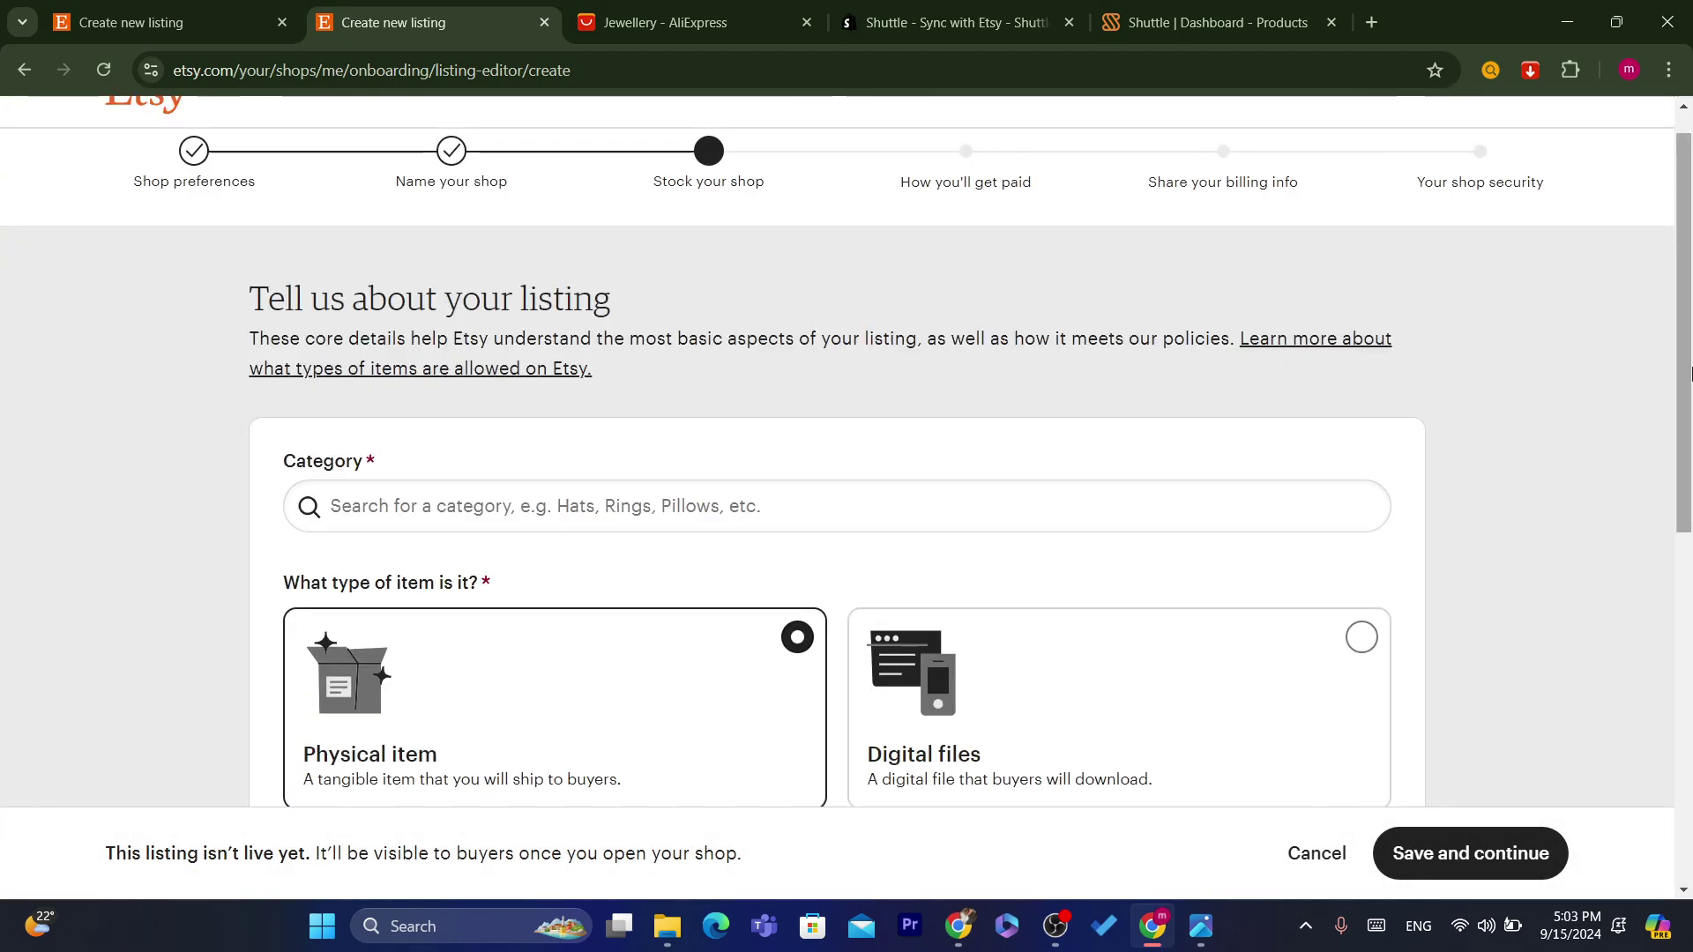
{"action": "left_click_drag", "start_coordinate": [253, 337], "coordinate": [612, 340]}
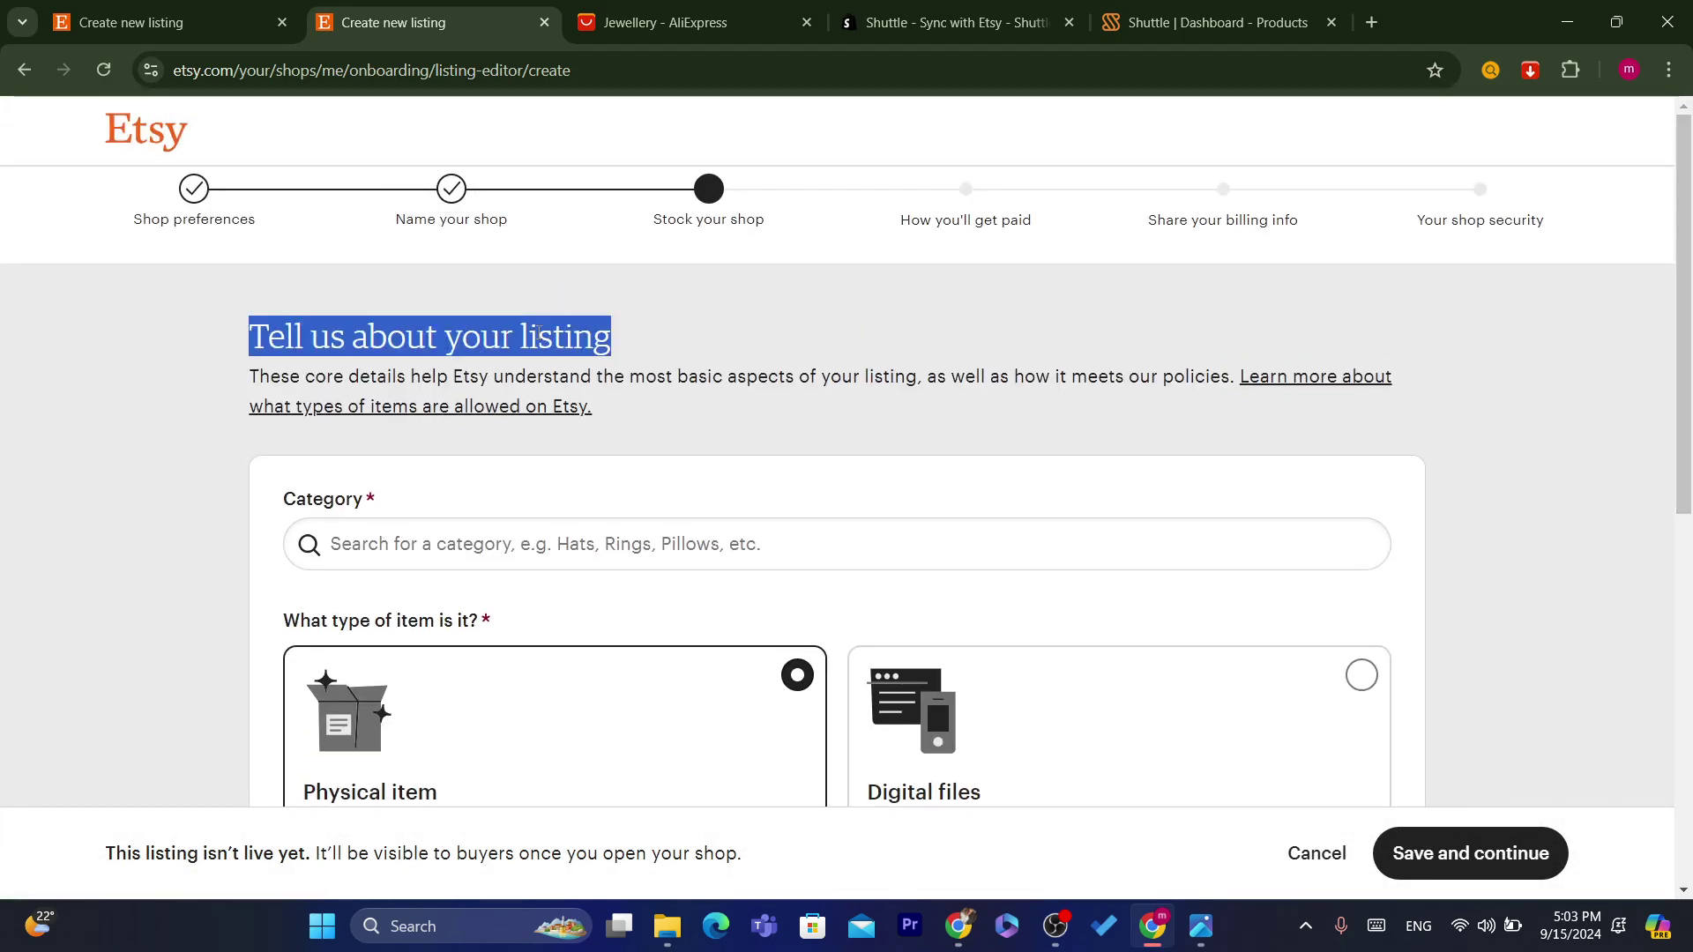
{"action": "left_click", "coordinate": [262, 324]}
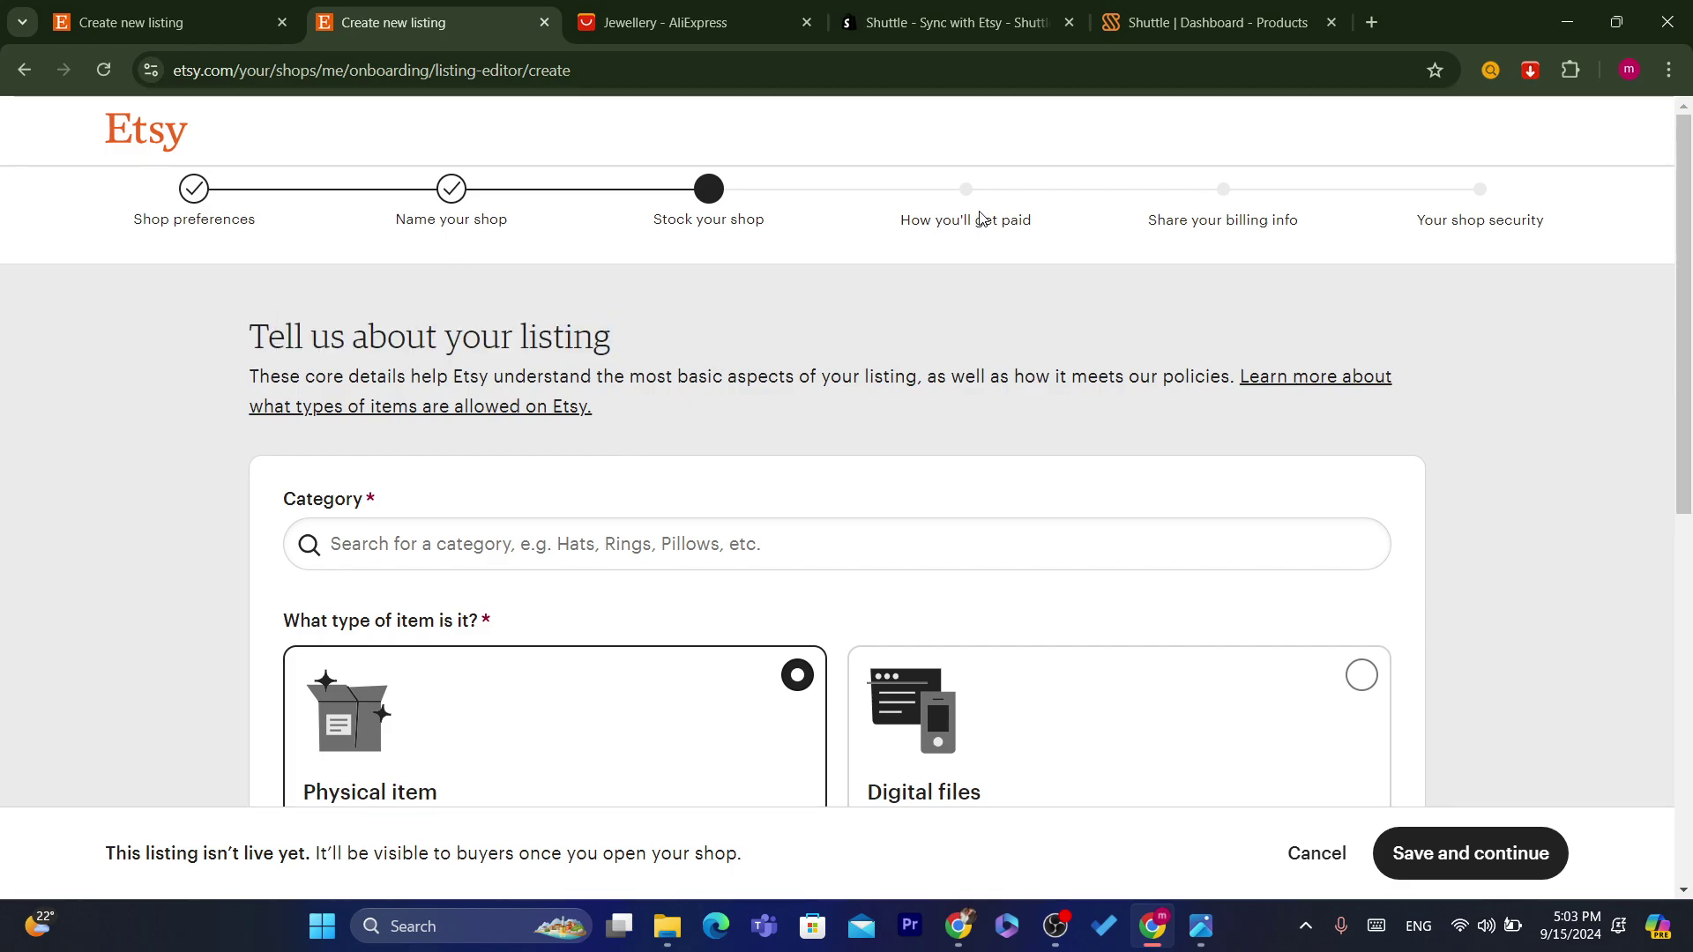
{"action": "left_click", "coordinate": [897, 80]}
{"action": "key", "text": "ctrl+shift+Left"}
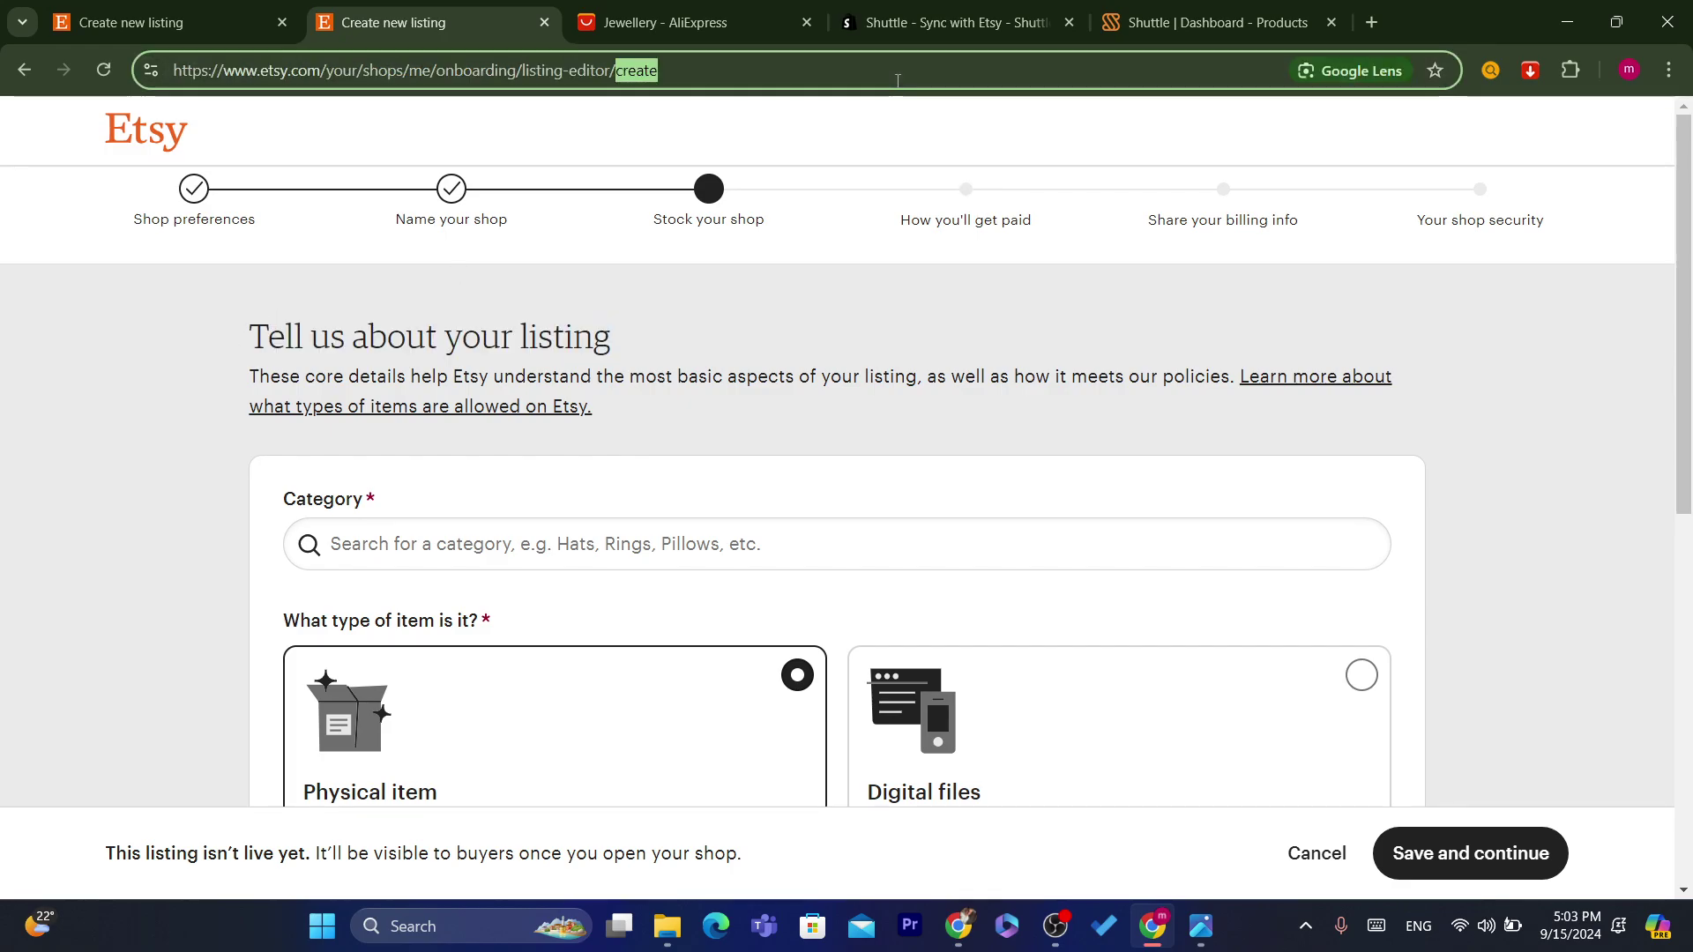
{"action": "triple_click", "coordinate": [634, 376]}
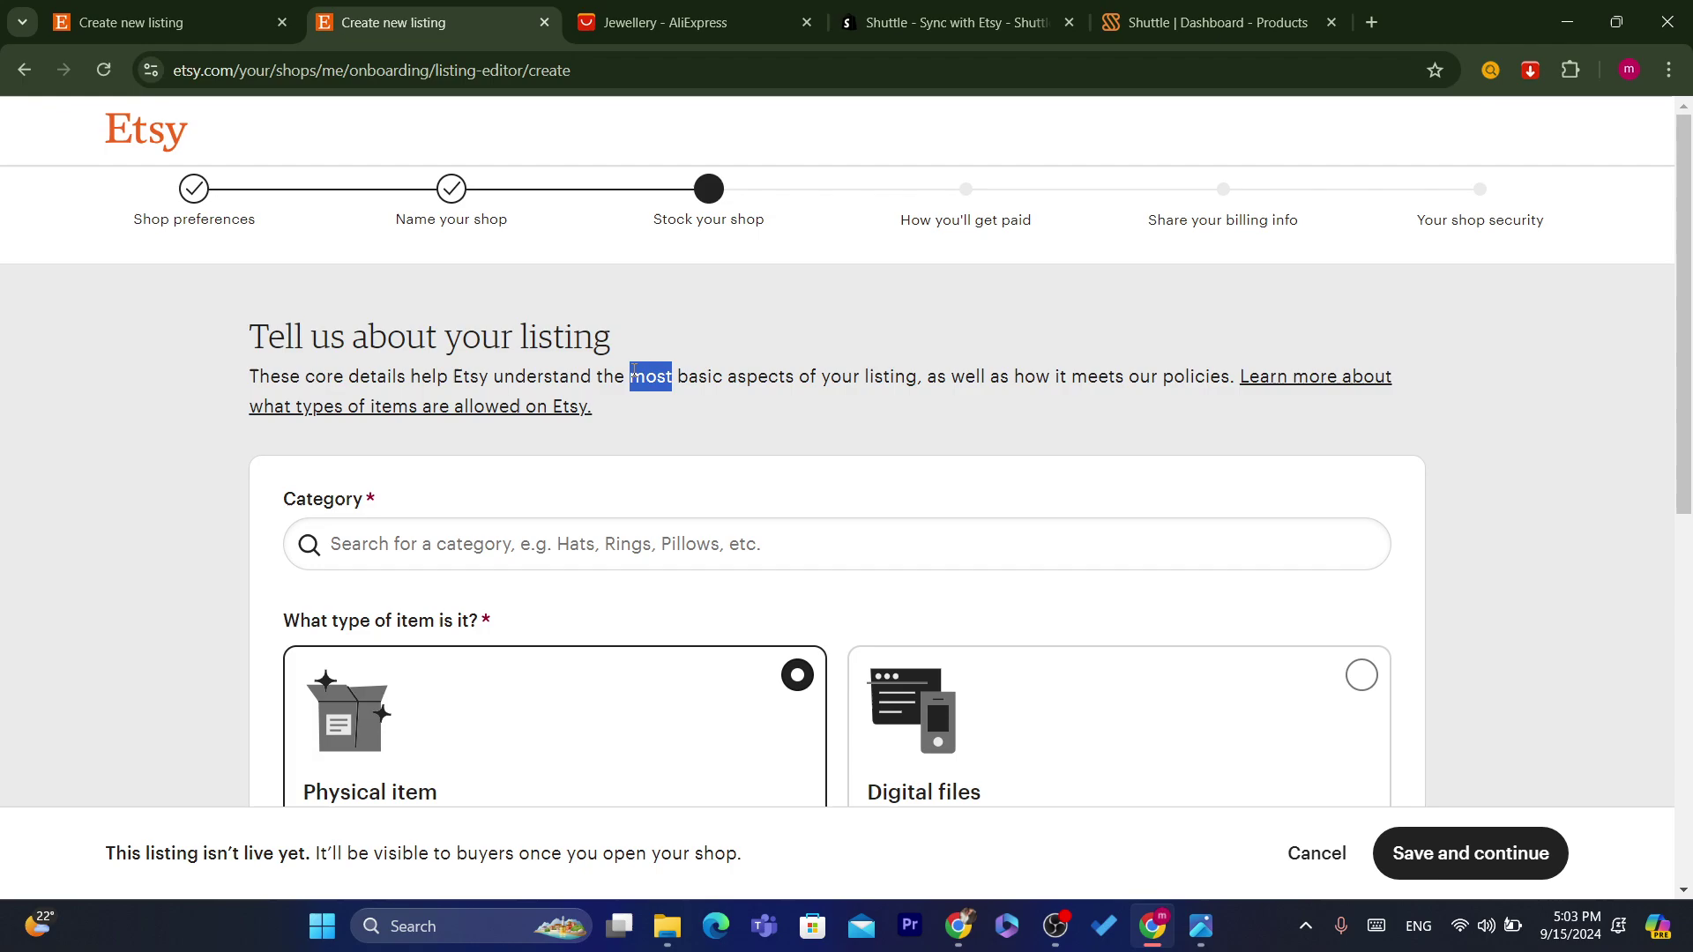
{"action": "triple_click", "coordinate": [429, 377]}
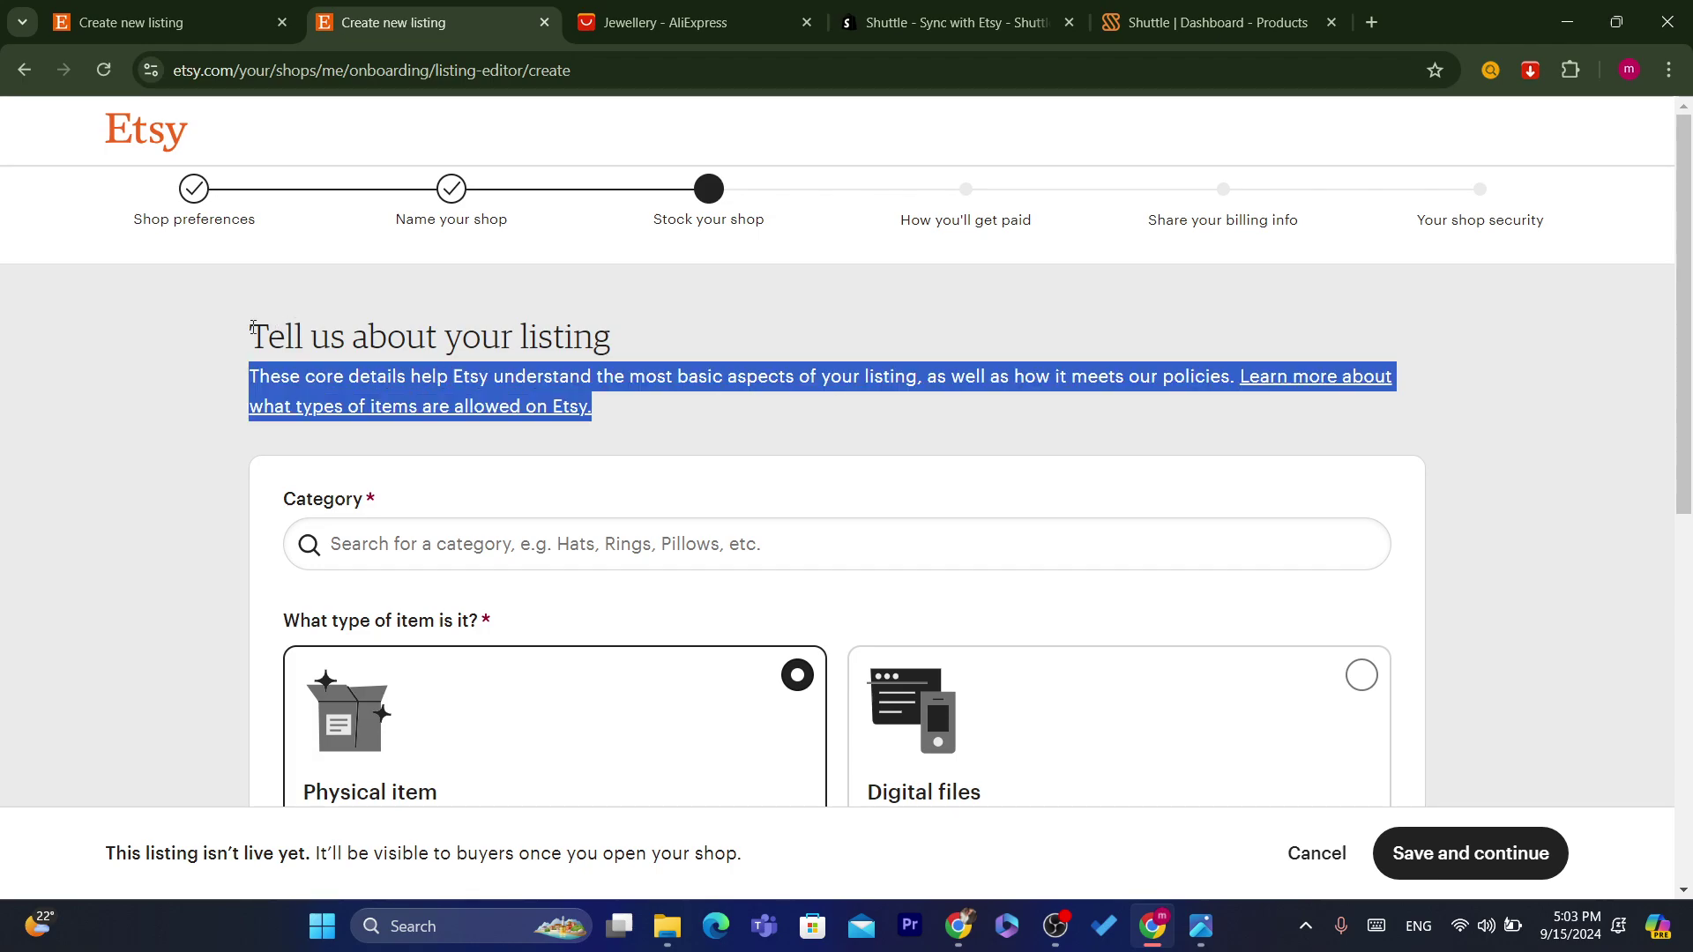
{"action": "left_click_drag", "start_coordinate": [288, 301], "coordinate": [723, 409]}
{"action": "left_click", "coordinate": [723, 410]}
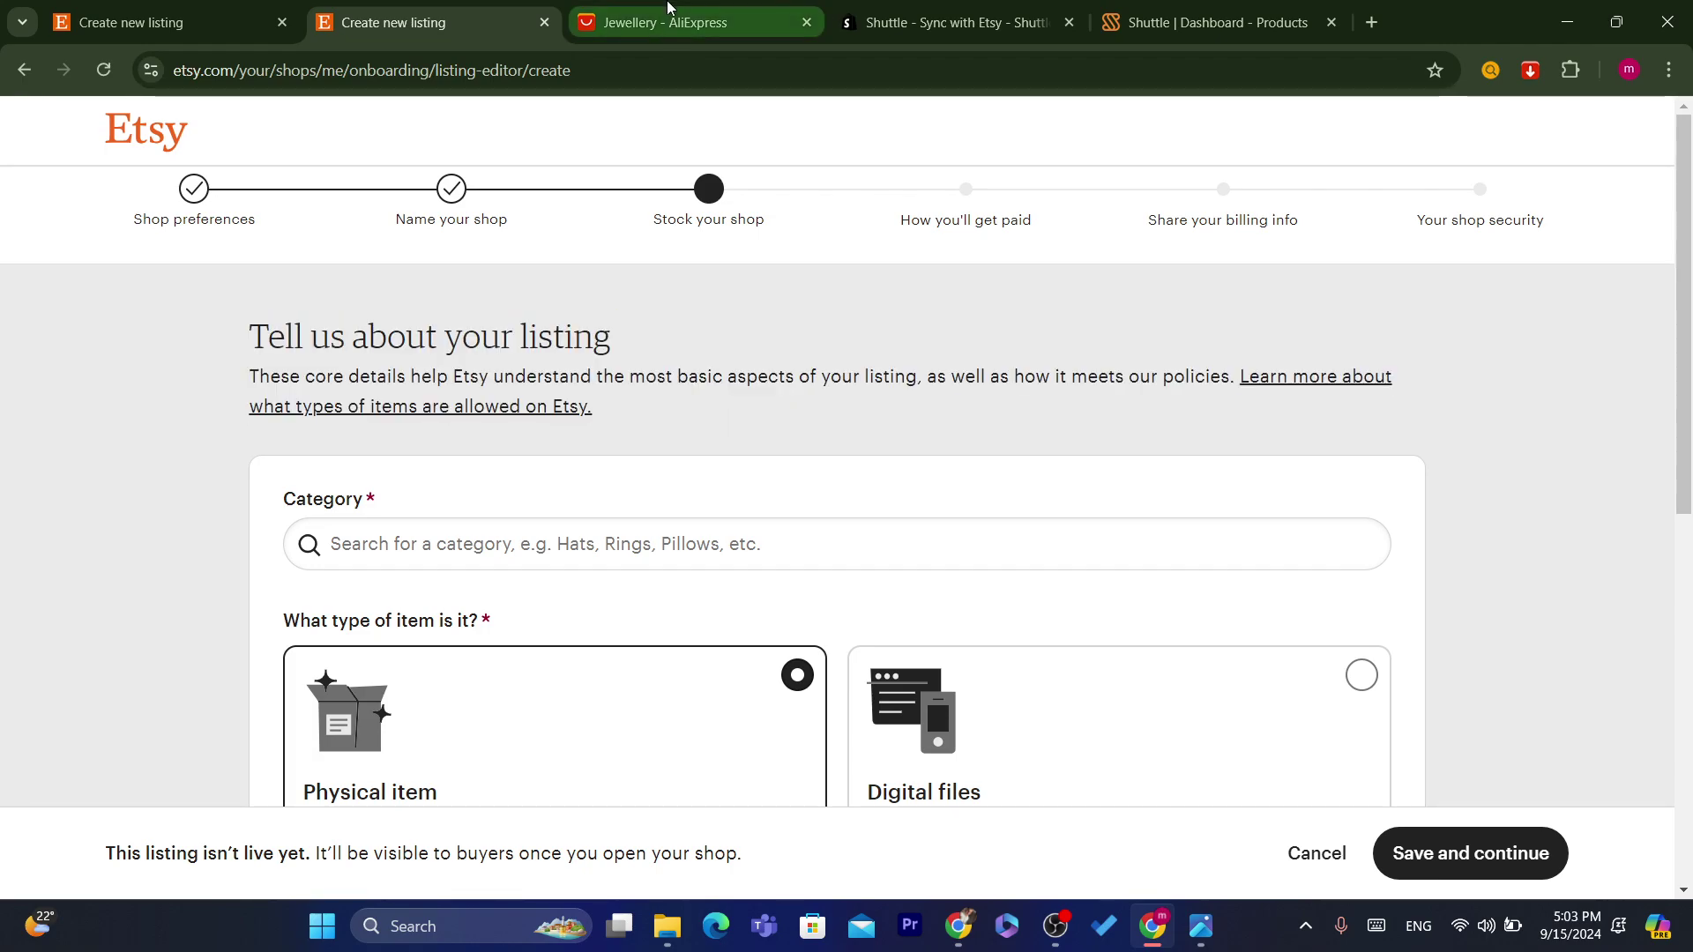
{"action": "left_click", "coordinate": [1015, 76]}
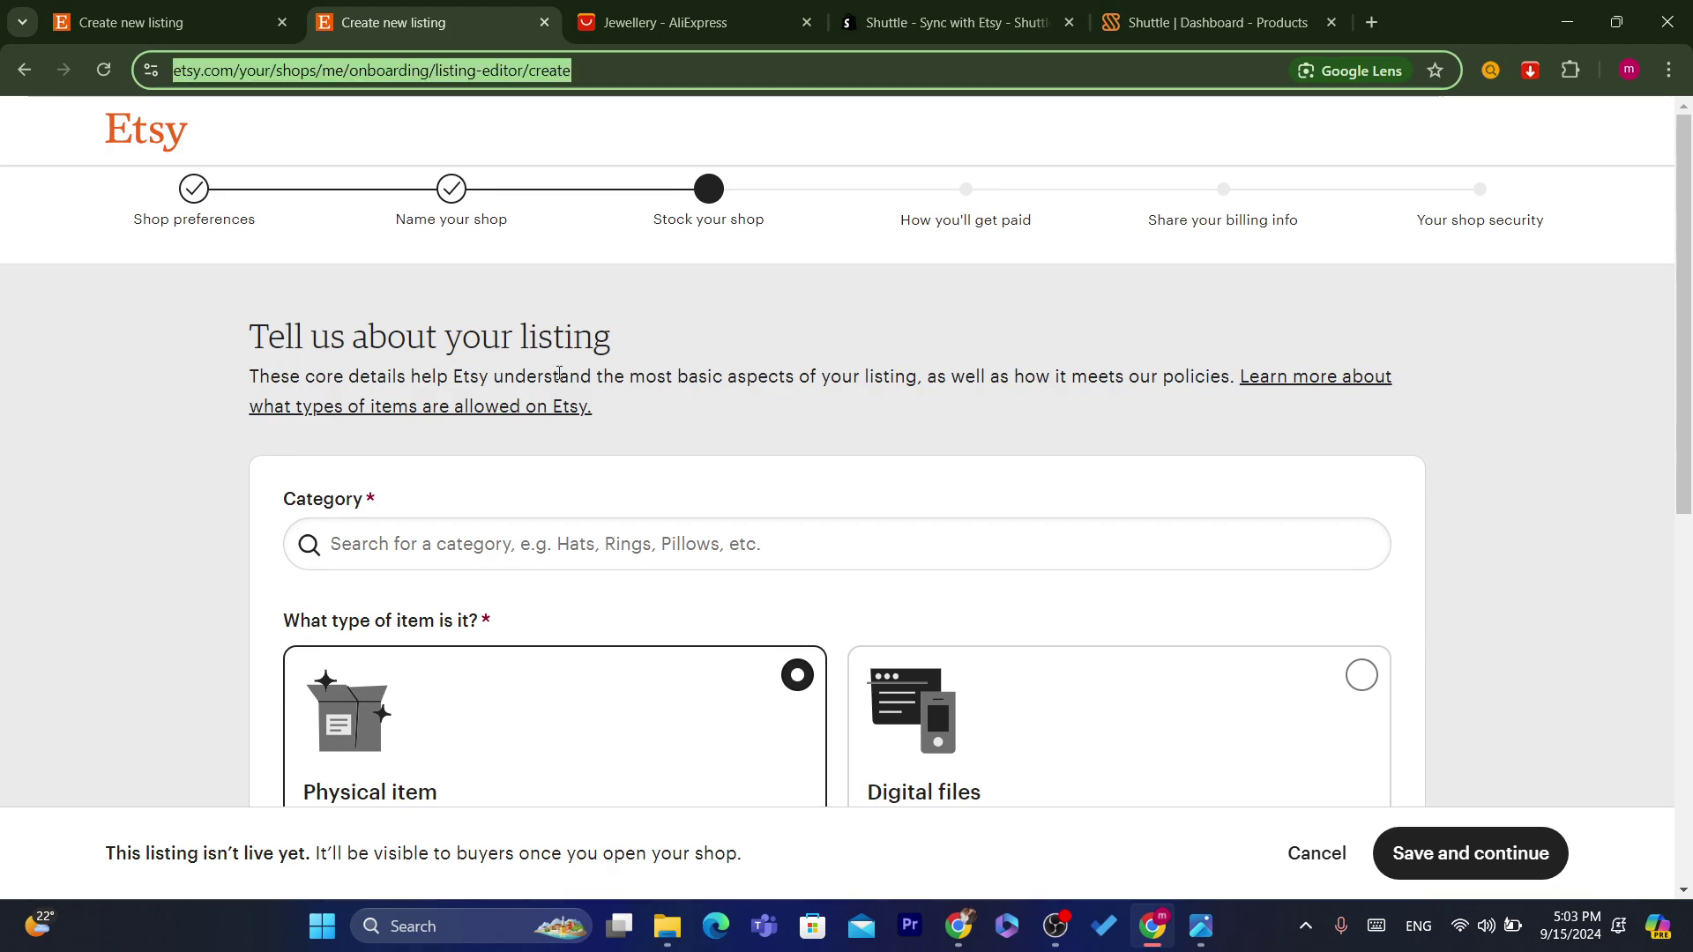
{"action": "left_click_drag", "start_coordinate": [226, 315], "coordinate": [713, 441]}
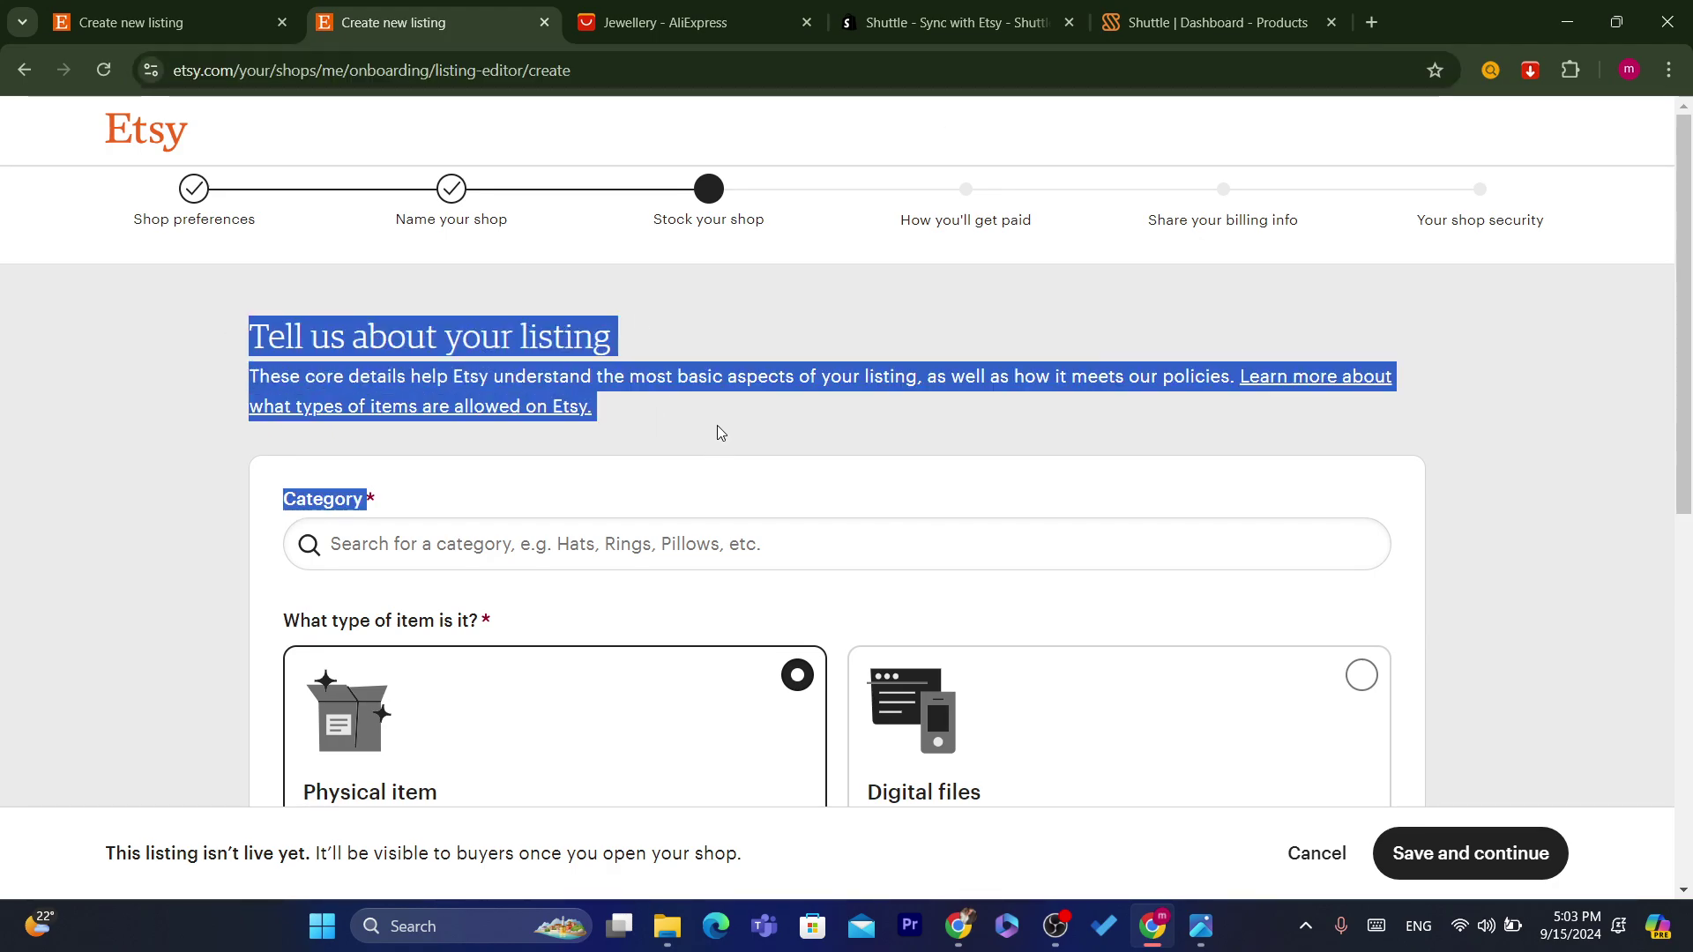
{"action": "double_click", "coordinate": [717, 425]}
{"action": "left_click_drag", "start_coordinate": [706, 388], "coordinate": [247, 310]}
{"action": "left_click", "coordinate": [248, 316]}
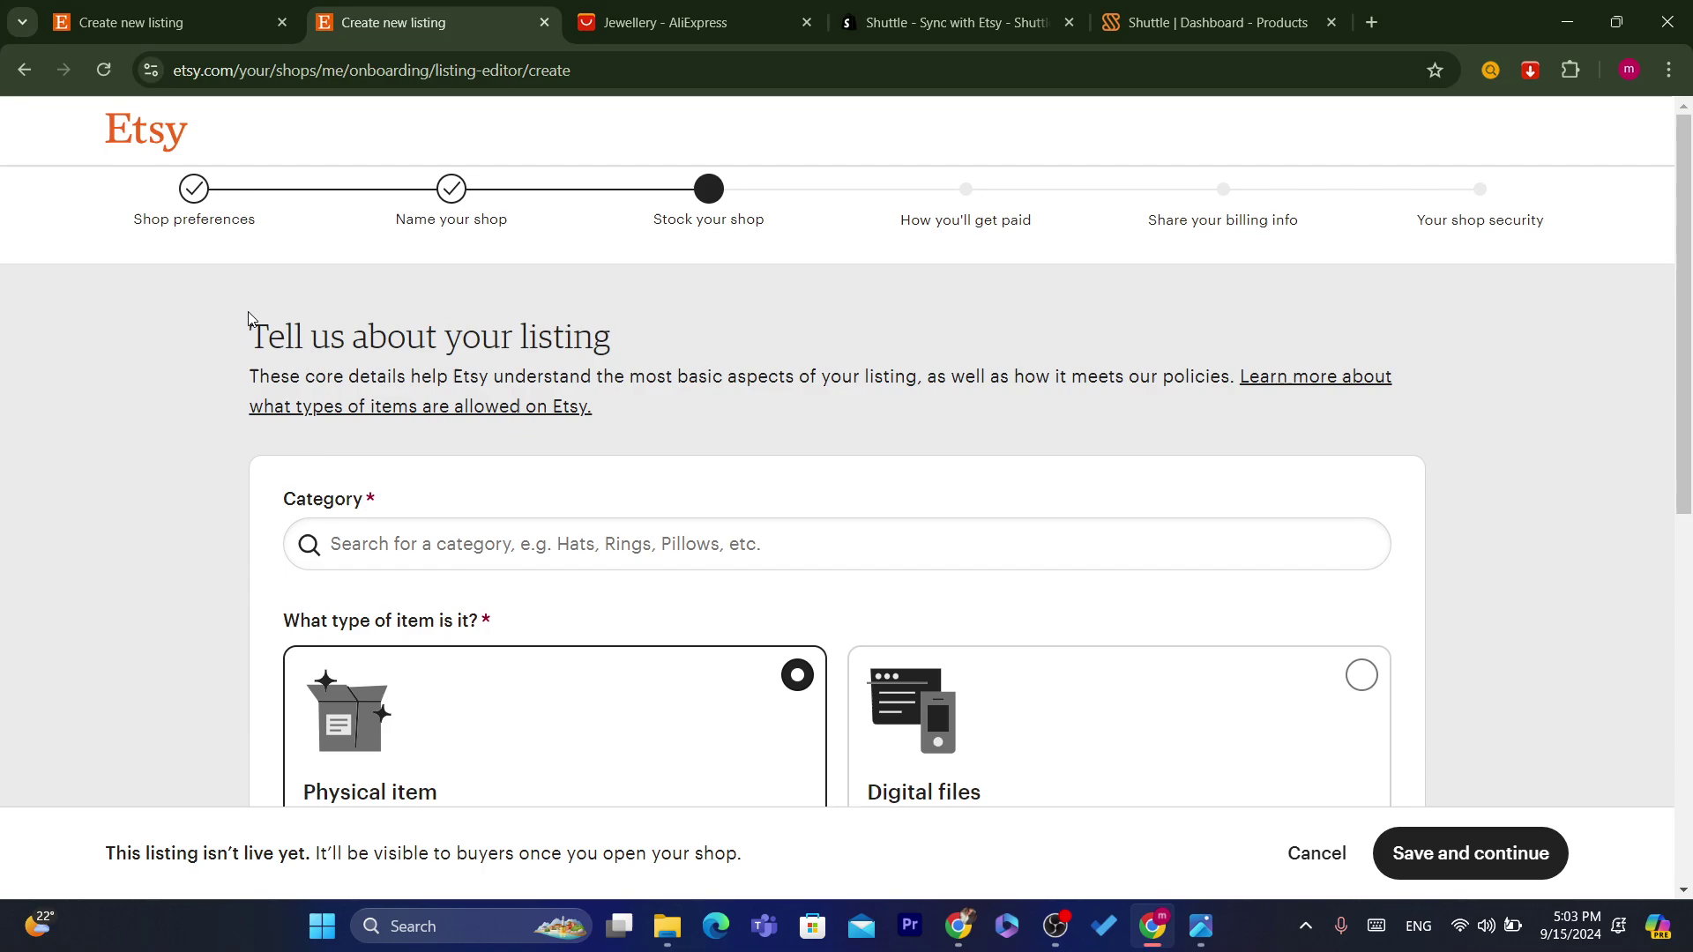
{"action": "triple_click", "coordinate": [703, 373]}
{"action": "left_click", "coordinate": [759, 70]}
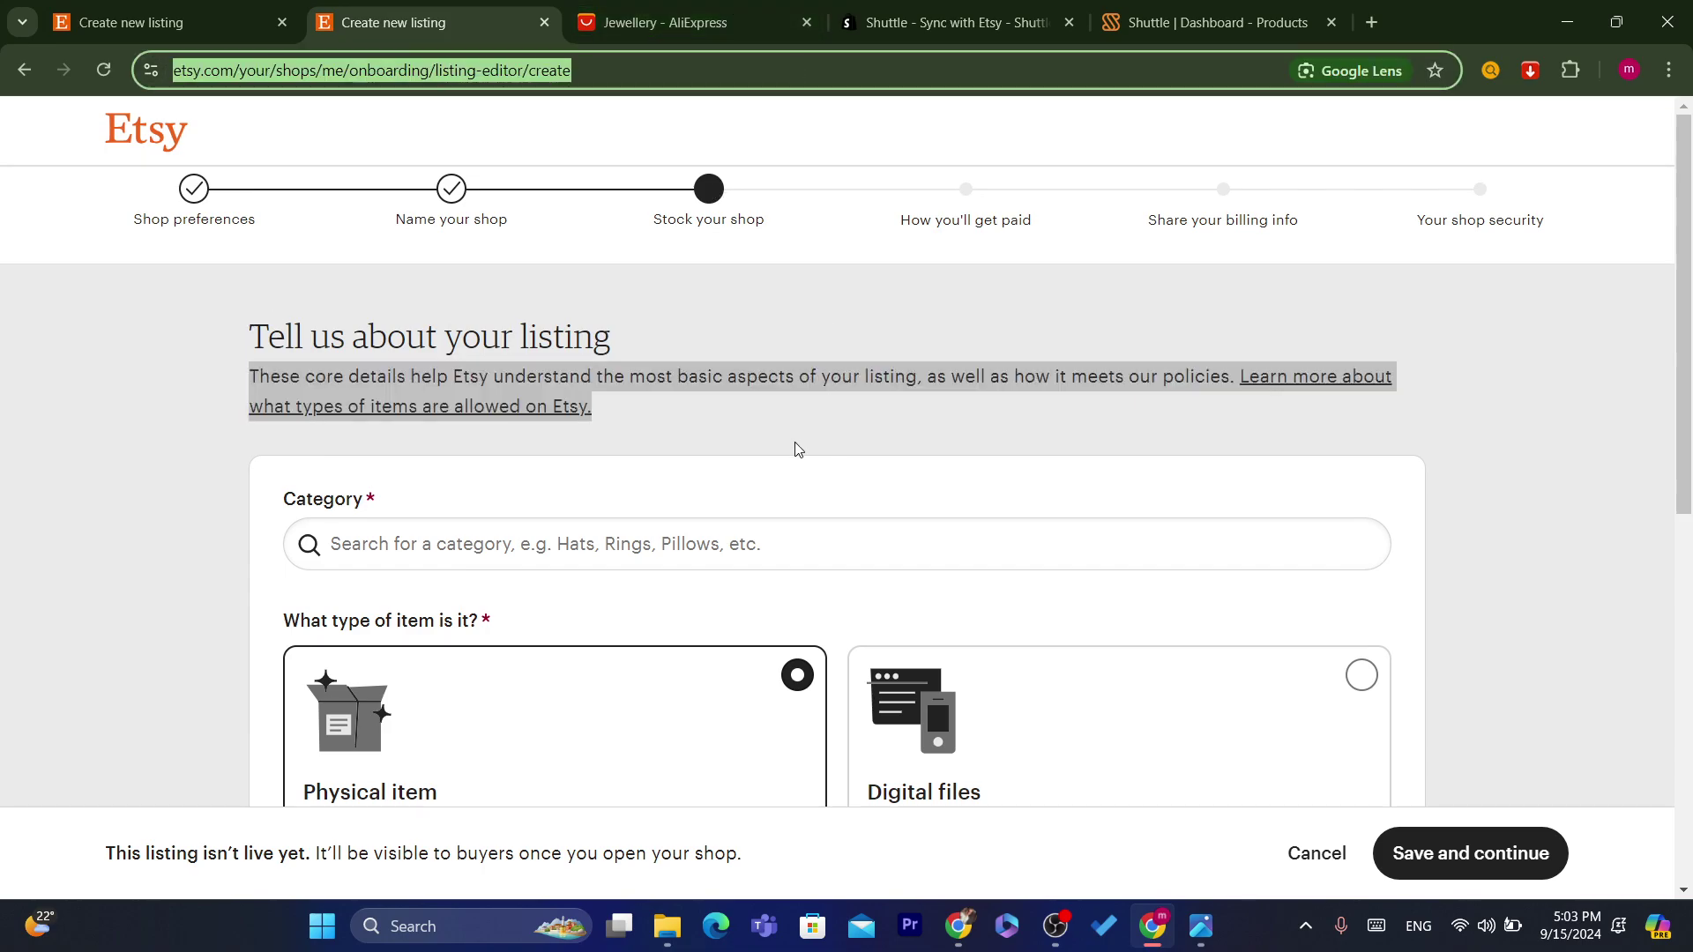
{"action": "left_click_drag", "start_coordinate": [606, 426], "coordinate": [241, 332]}
{"action": "left_click", "coordinate": [240, 330]}
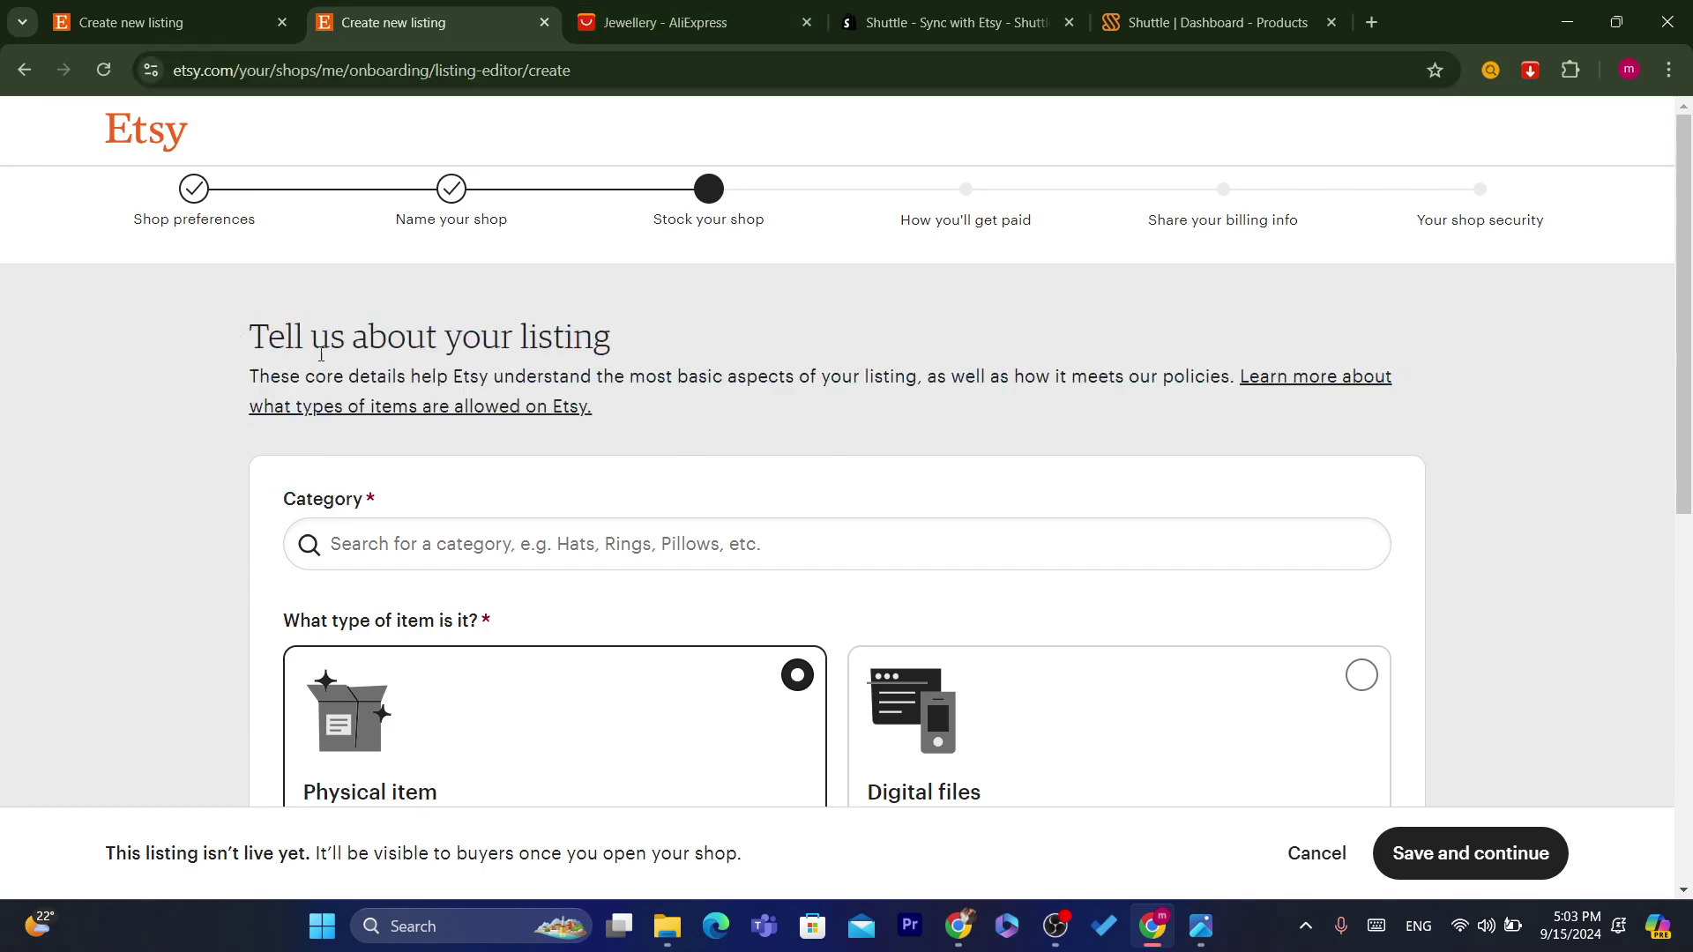
{"action": "left_click_drag", "start_coordinate": [591, 410], "coordinate": [189, 325]}
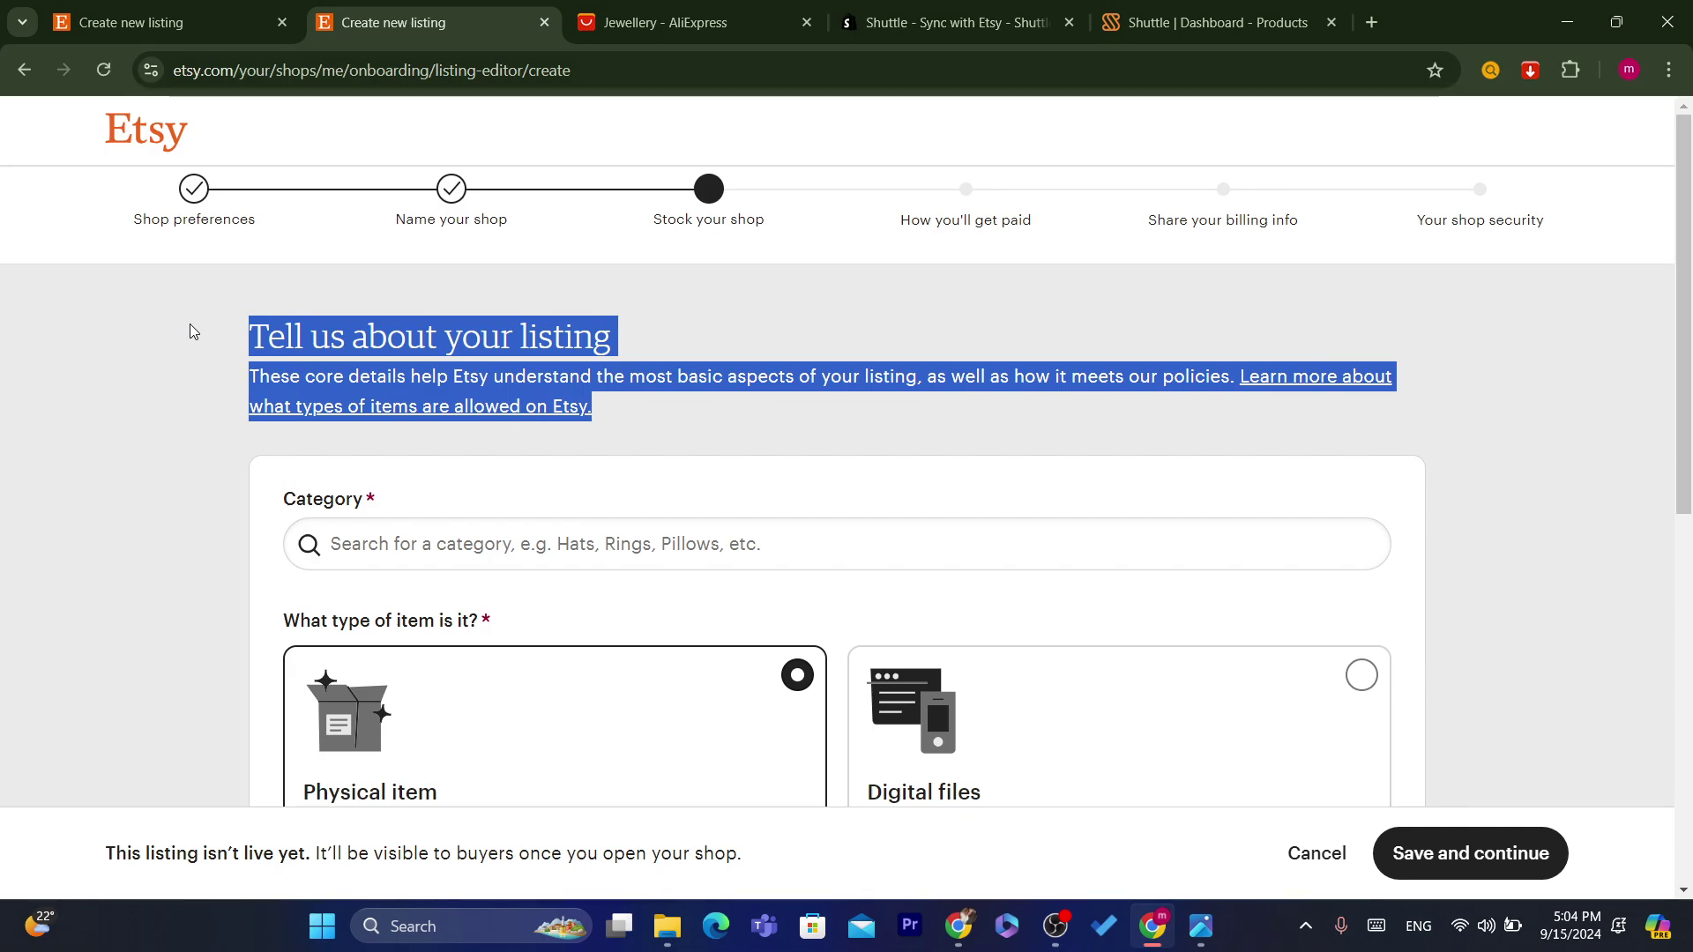
{"action": "triple_click", "coordinate": [681, 376]}
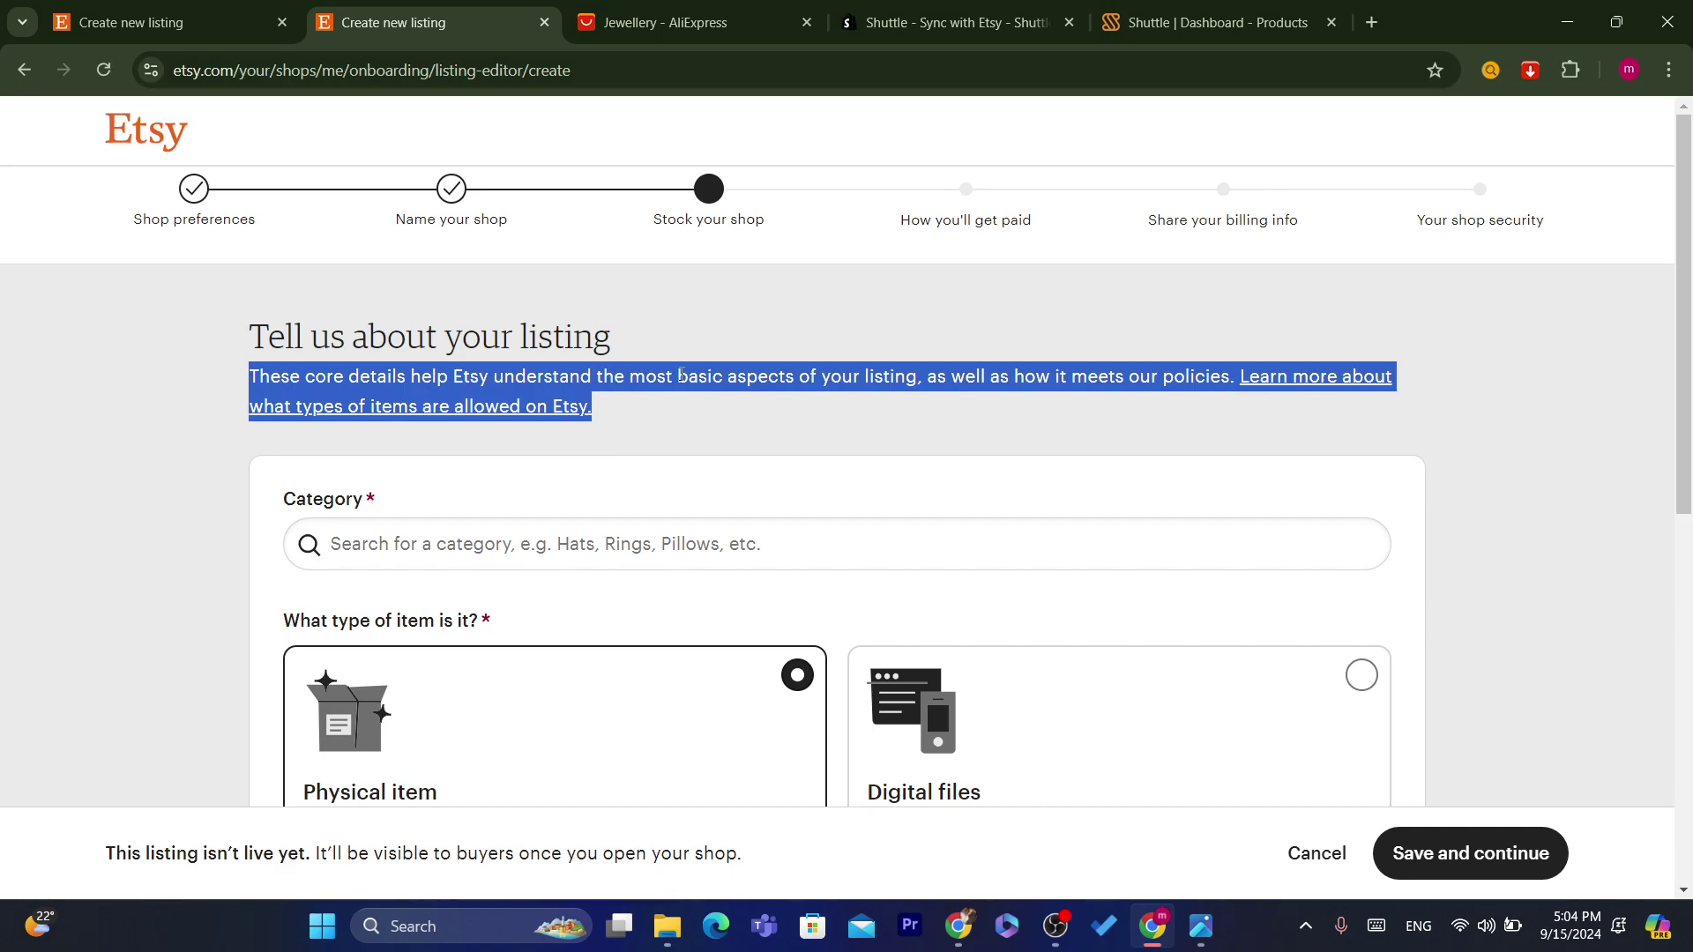
{"action": "left_click", "coordinate": [947, 192]}
{"action": "left_click", "coordinate": [622, 70]}
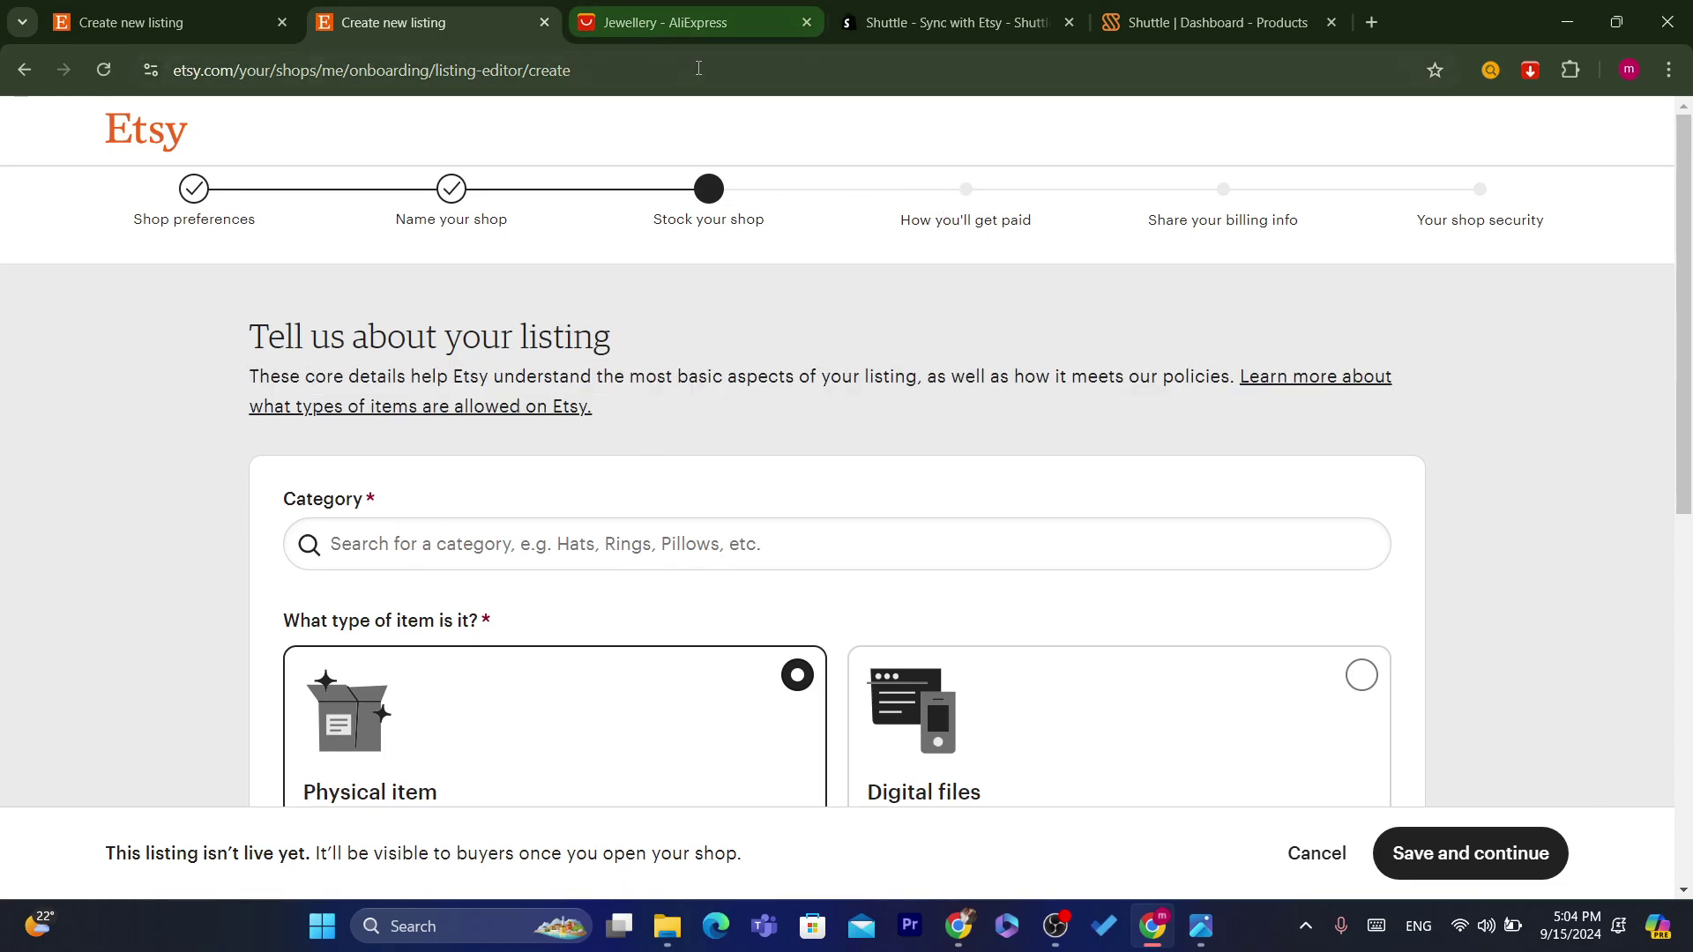
{"action": "left_click_drag", "start_coordinate": [283, 357], "coordinate": [730, 464]}
{"action": "triple_click", "coordinate": [677, 405]}
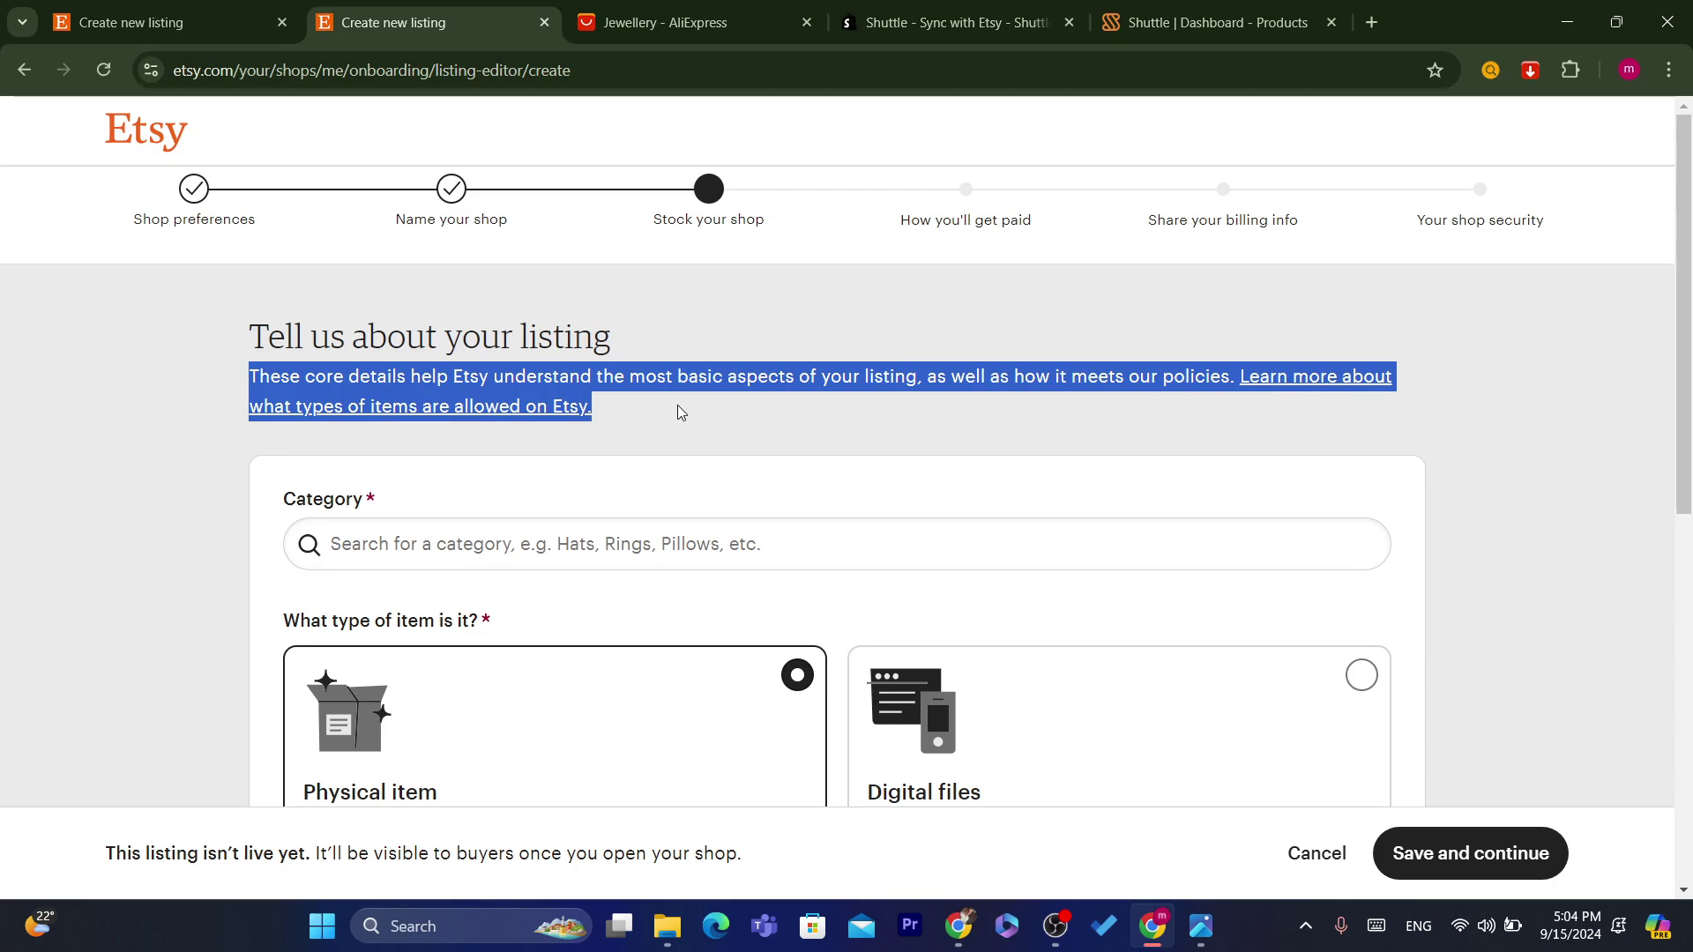
{"action": "left_click", "coordinate": [670, 397]}
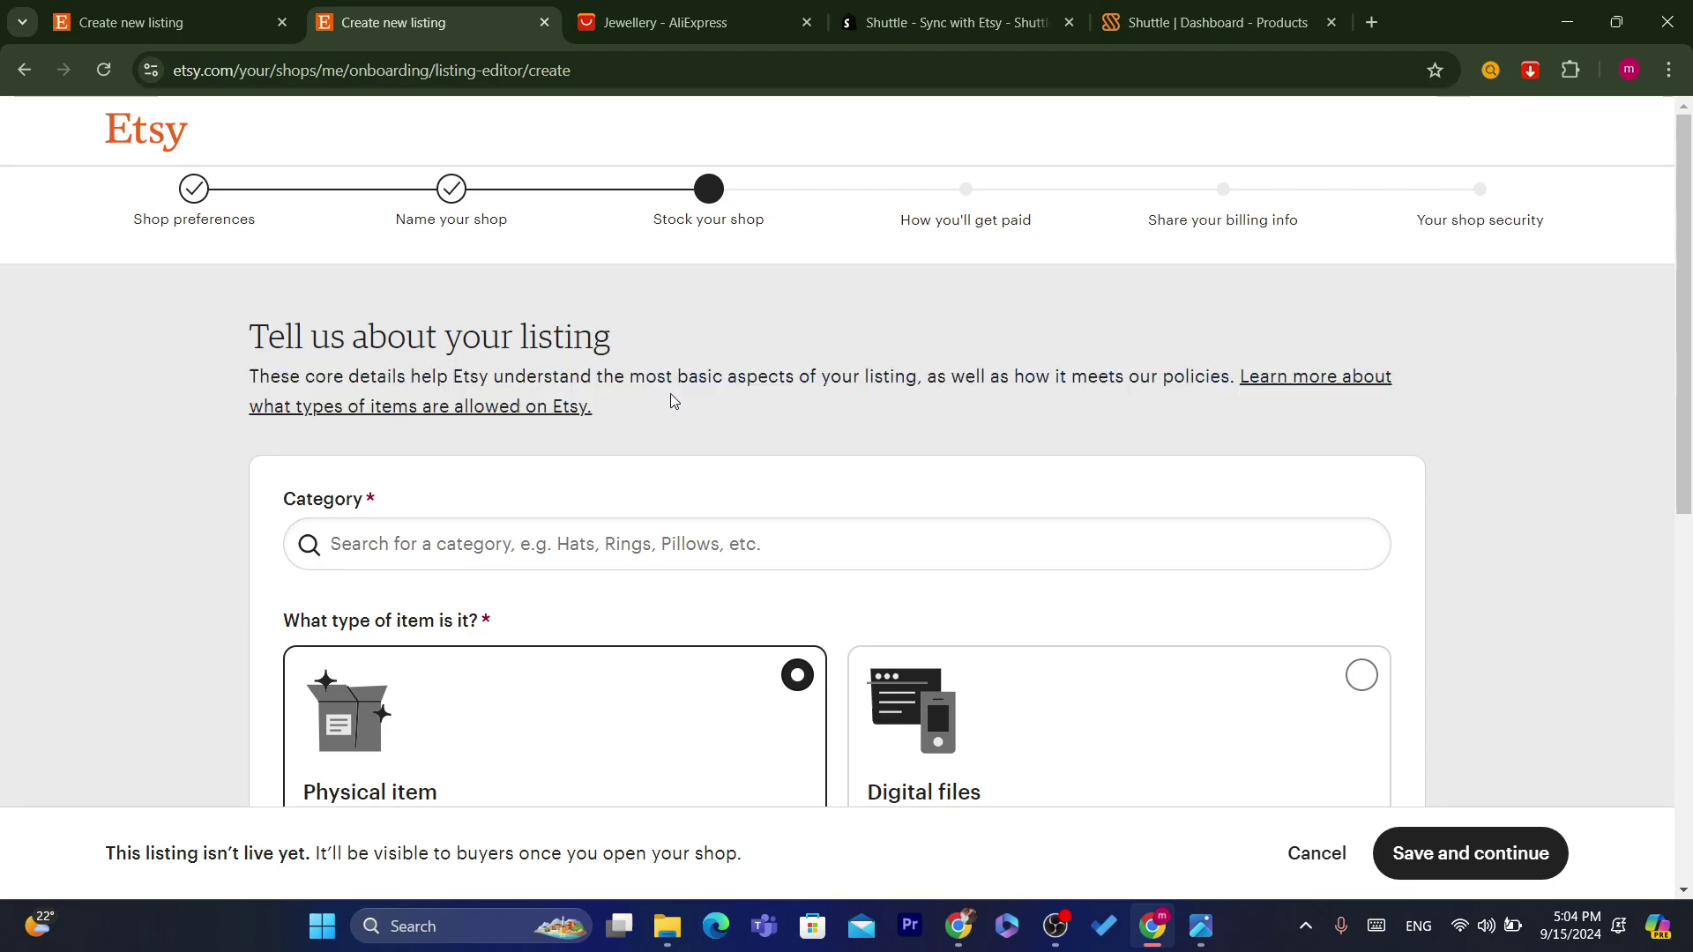
{"action": "left_click_drag", "start_coordinate": [675, 442], "coordinate": [344, 342]}
{"action": "left_click_drag", "start_coordinate": [558, 369], "coordinate": [250, 316]}
{"action": "left_click", "coordinate": [250, 316]}
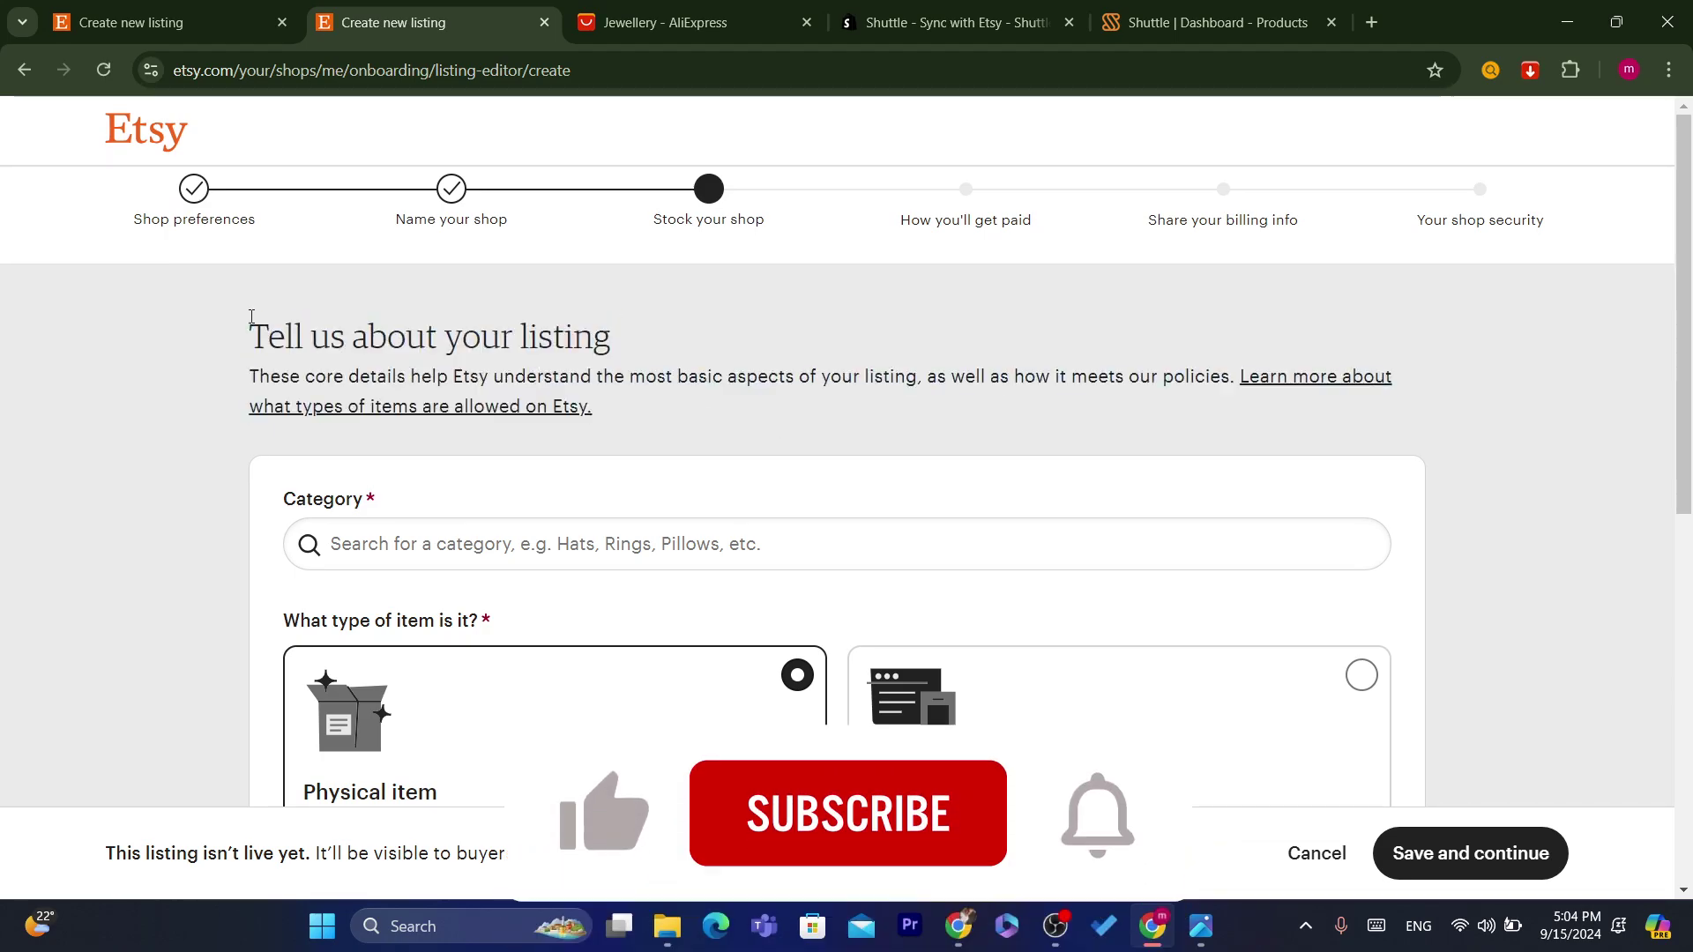